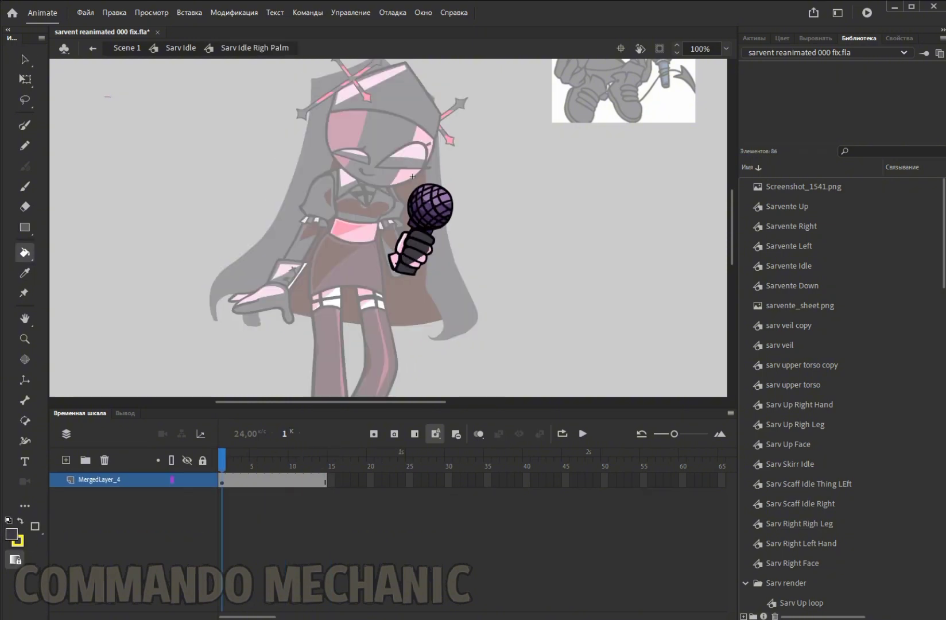
Step: Fill the microphone's purple cells in the Sarv Idle Righ Palm symbol with dark grey and return to Sarv Idle
key(ctrl+equal)
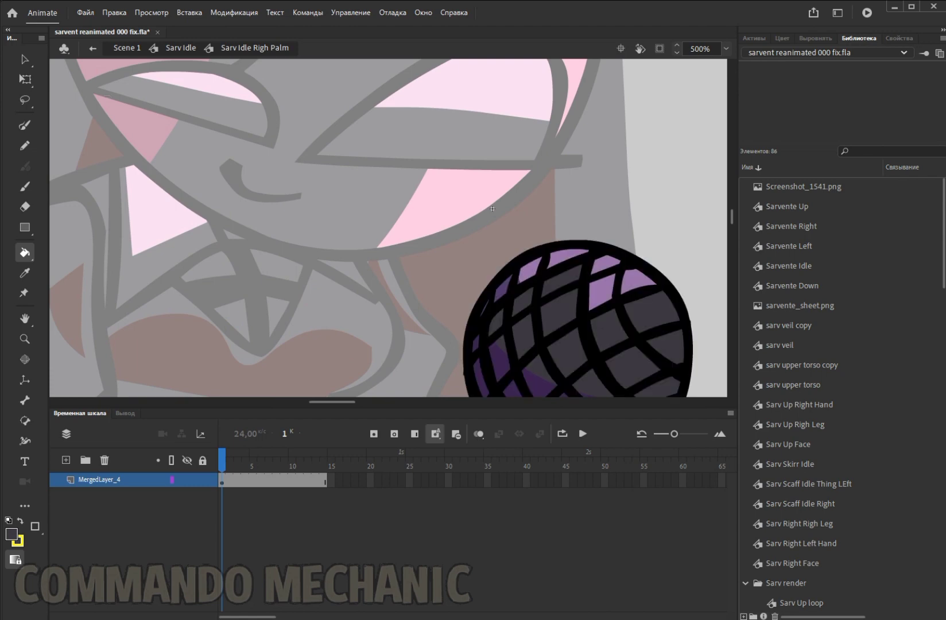
key(ctrl+2)
key(ctrl+1)
key(Return)
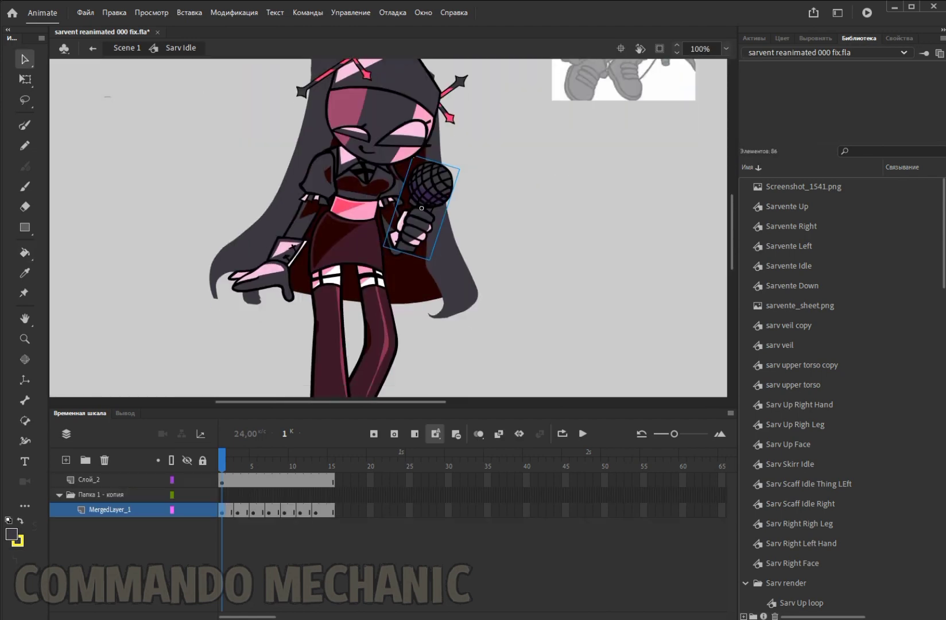
Step: Open the Sarv Skirr Idle symbol and fill the dark red skirt and upper waist areas with dark grey
key(v)
double_click(356, 270)
double_click(350, 247)
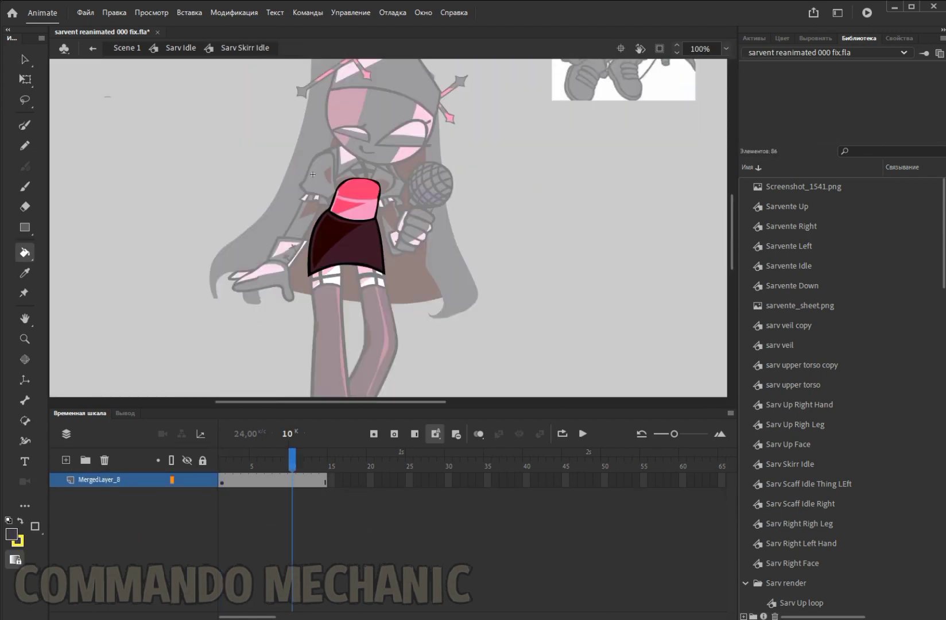
Step: Fill the boot in the Sarv Idle Righ Leg symbol with dark grey
double_click(373, 345)
double_click(373, 344)
scroll(388, 228, down, 3)
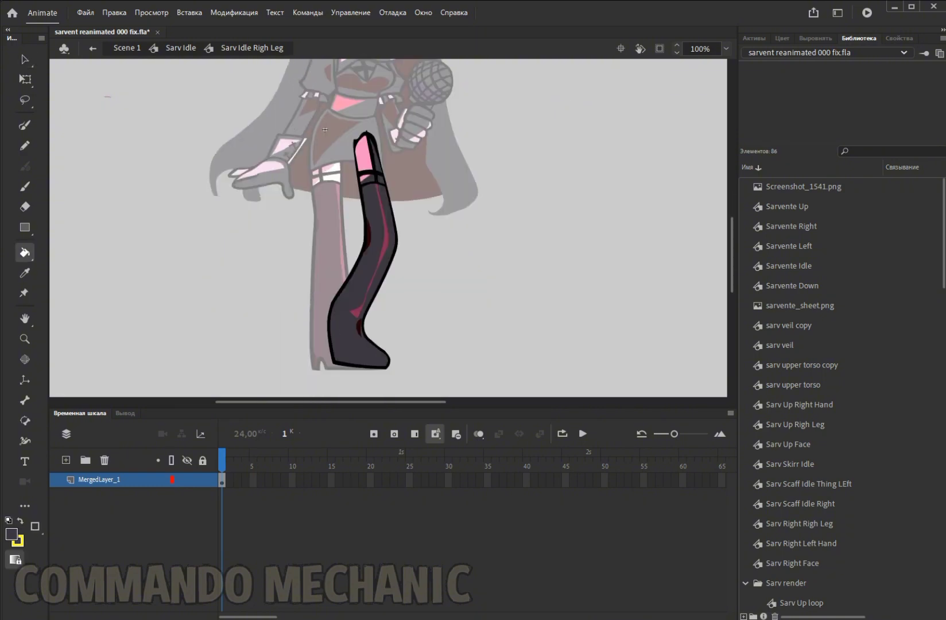
Step: Fill the dark red boot in the Sarv Idle Left Leg symbol with dark grey and return to Scene 1
key(v)
double_click(325, 129)
double_click(308, 133)
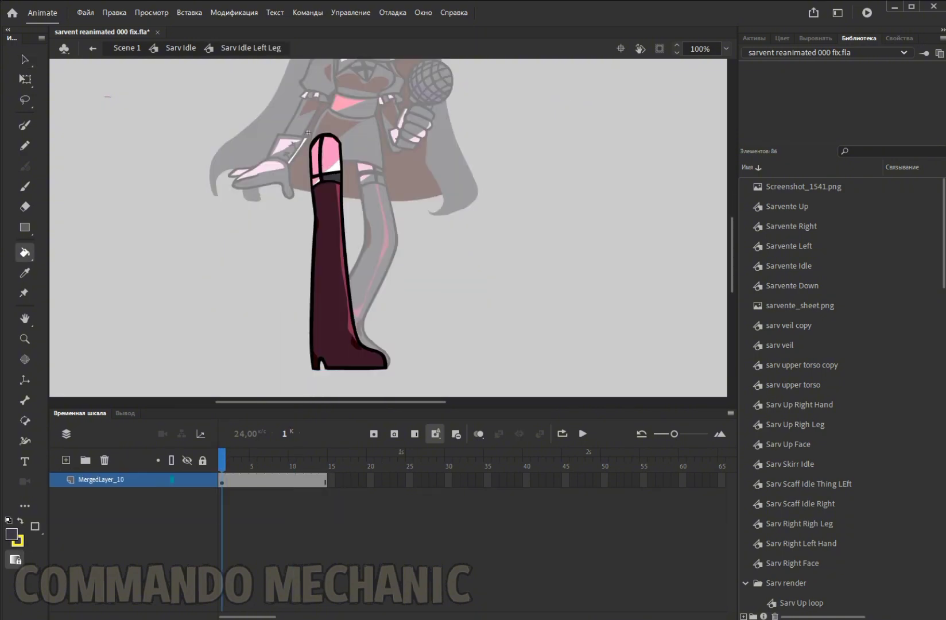
double_click(308, 133)
scroll(332, 200, down, 1)
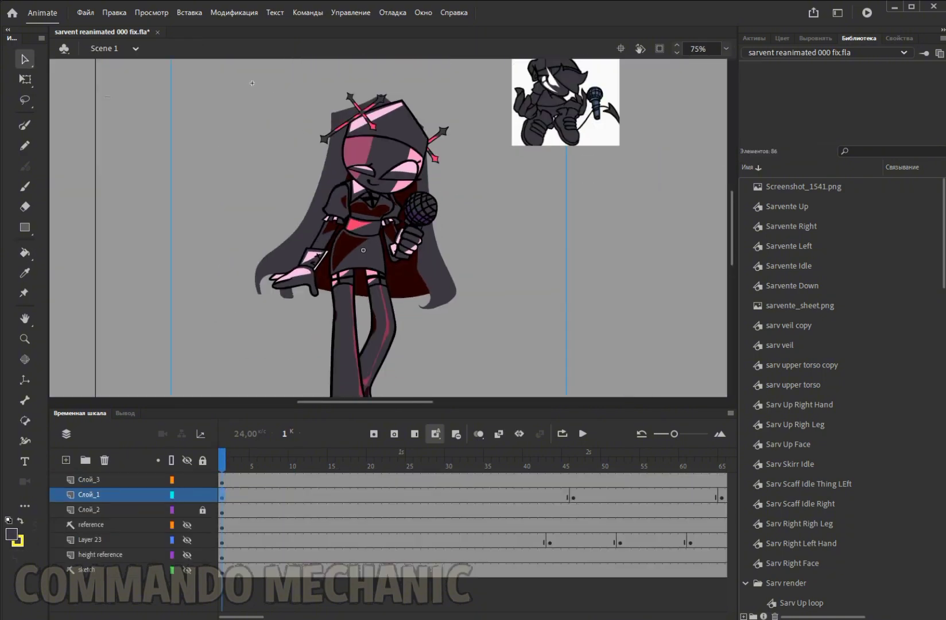
Step: Open the Sarv Up symbol at the second keyframe of Слой_1 and fill its right leg's boot with dark grey
double_click(333, 200)
key(ctrl+e)
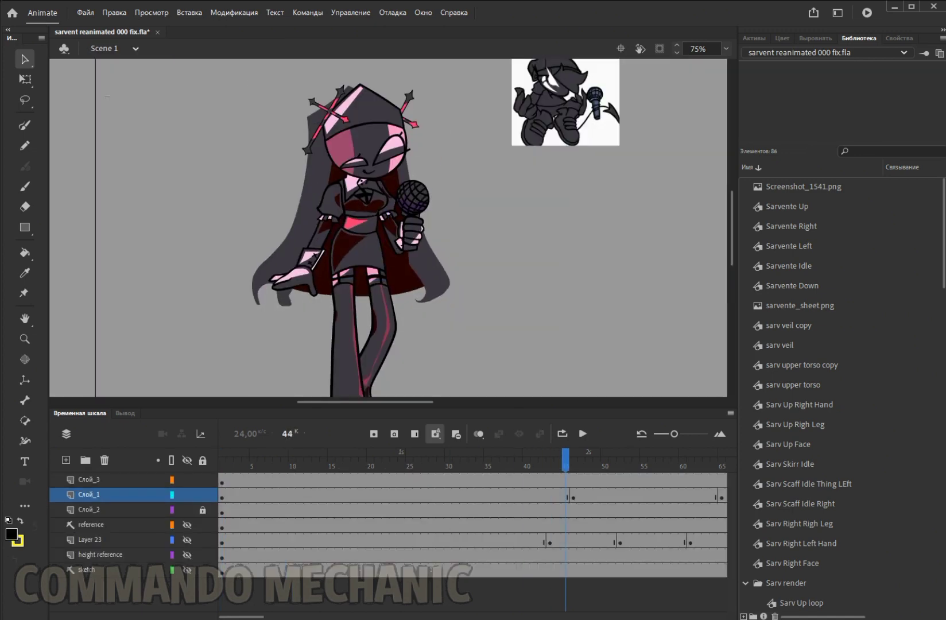
key(period)
key(period)
double_click(310, 299)
double_click(310, 298)
key(k)
key(v)
double_click(249, 83)
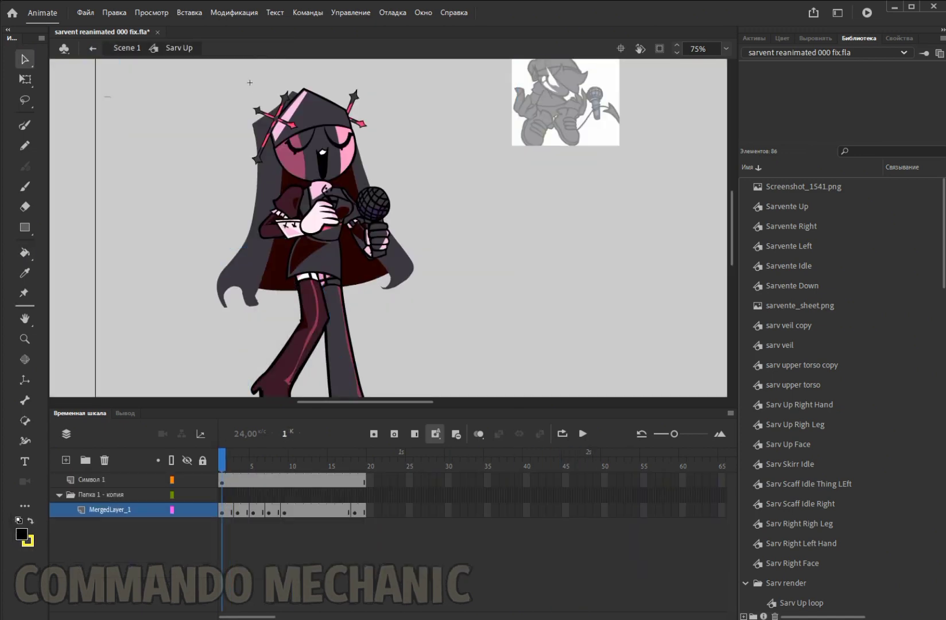
double_click(310, 299)
key(k)
key(v)
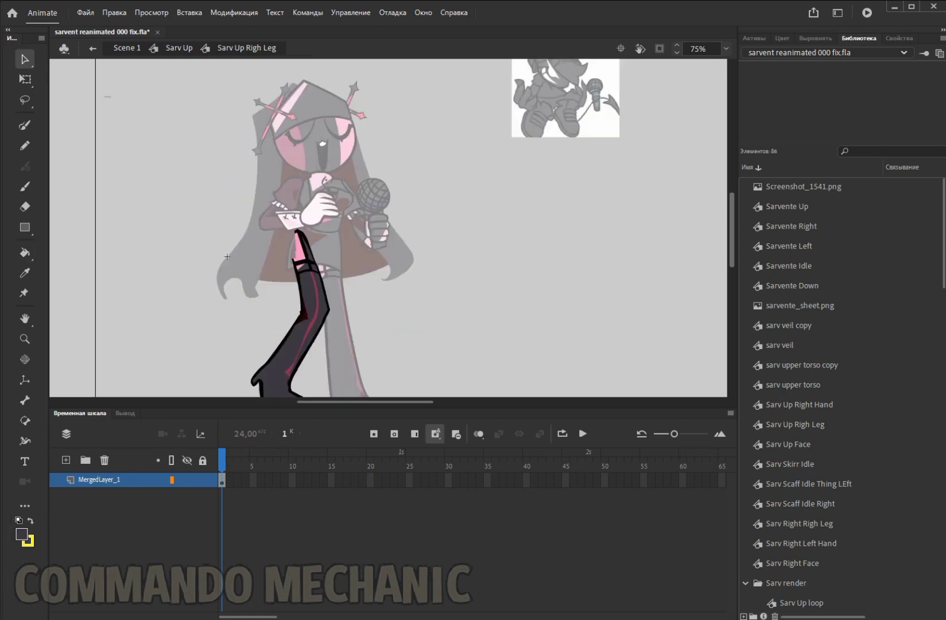
Step: Fill the glove, sleeve and forearm in the Sarv Up Right Hand symbol with dark grey and leave the symbol
double_click(305, 215)
double_click(304, 215)
click(742, 153)
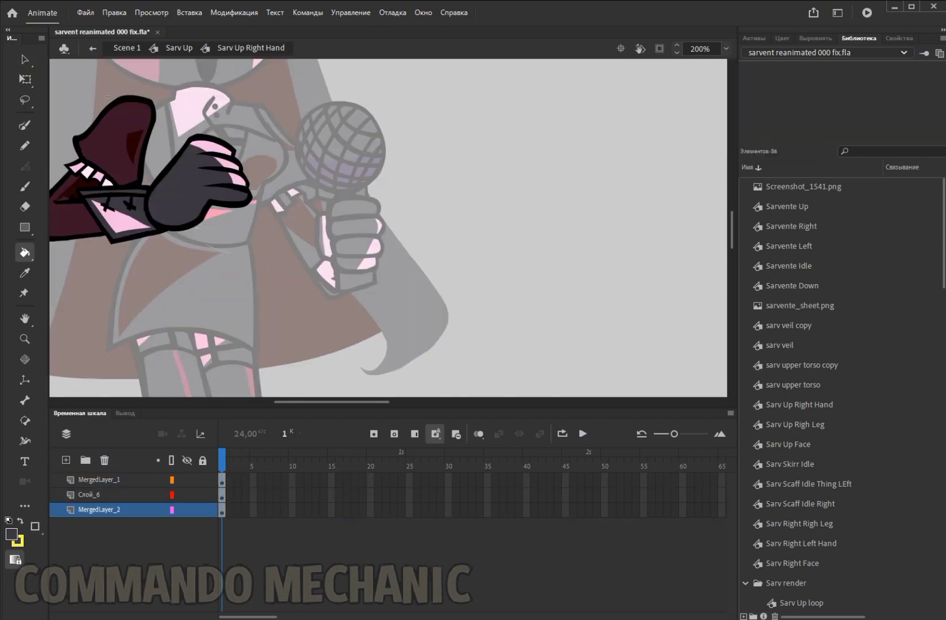
scroll(388, 227, left, 5)
key(v)
key(Escape)
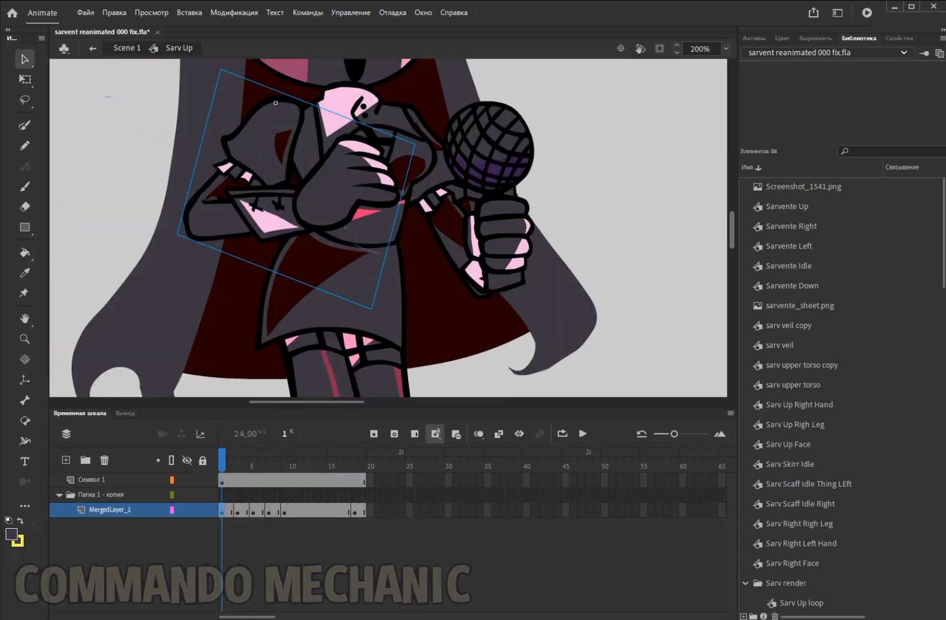
key(Escape)
Step: Open the Sarv Right symbol and fill the boots on both the straight and the bent leg with dark grey
double_click(341, 98)
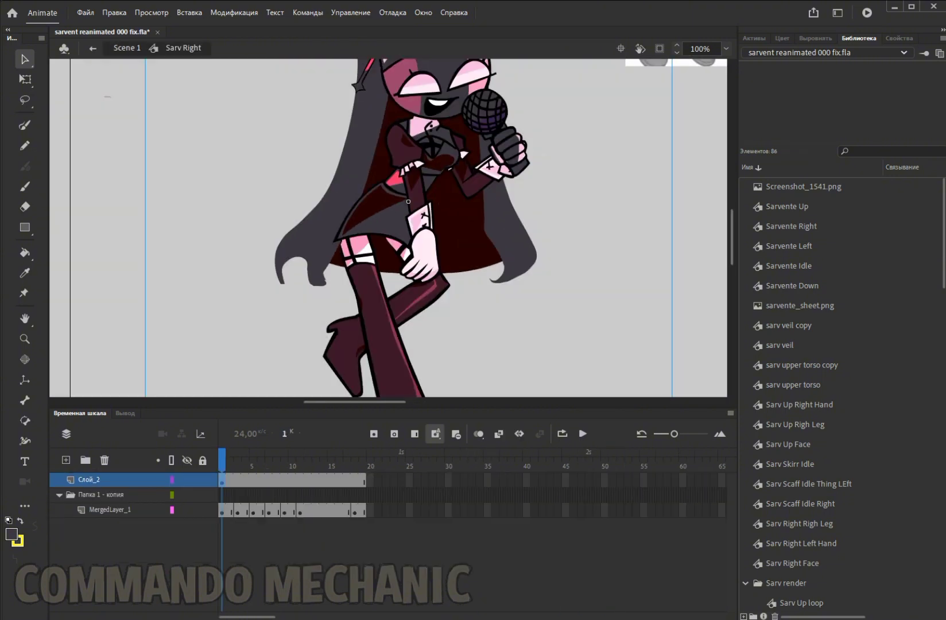
scroll(342, 98, down, 4)
double_click(341, 99)
key(k)
key(Escape)
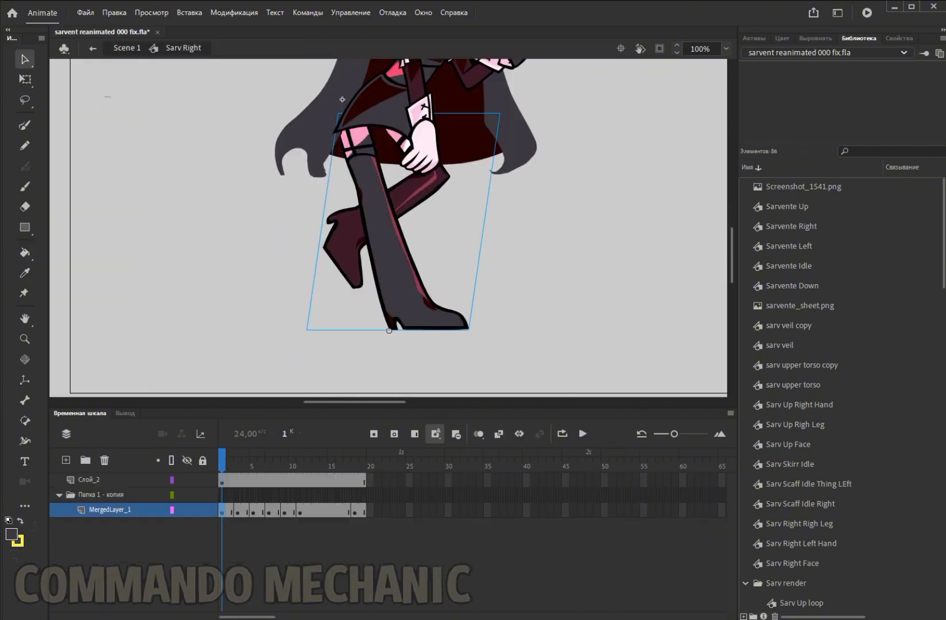
double_click(352, 113)
key(Escape)
Step: Fill the glove and the lowered arm's sleeve in the Sarv Right Left Hand symbol with dark grey
double_click(381, 185)
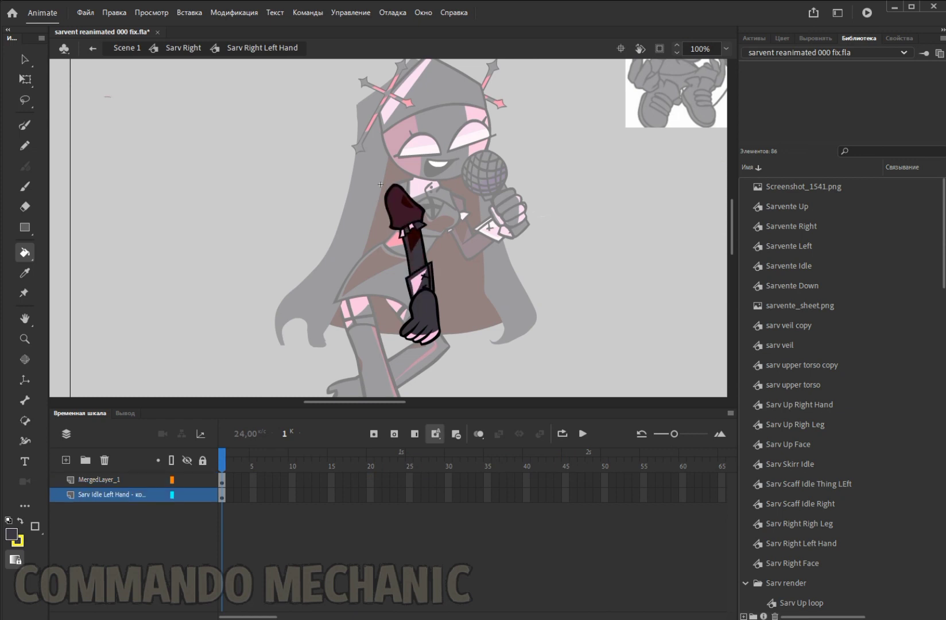
key(v)
key(Escape)
Step: Fill the sleeve and forearm of the Sarv Left Right Hand symbol in Sarv Right with dark grey and exit the pose
double_click(445, 151)
key(Escape)
double_click(453, 164)
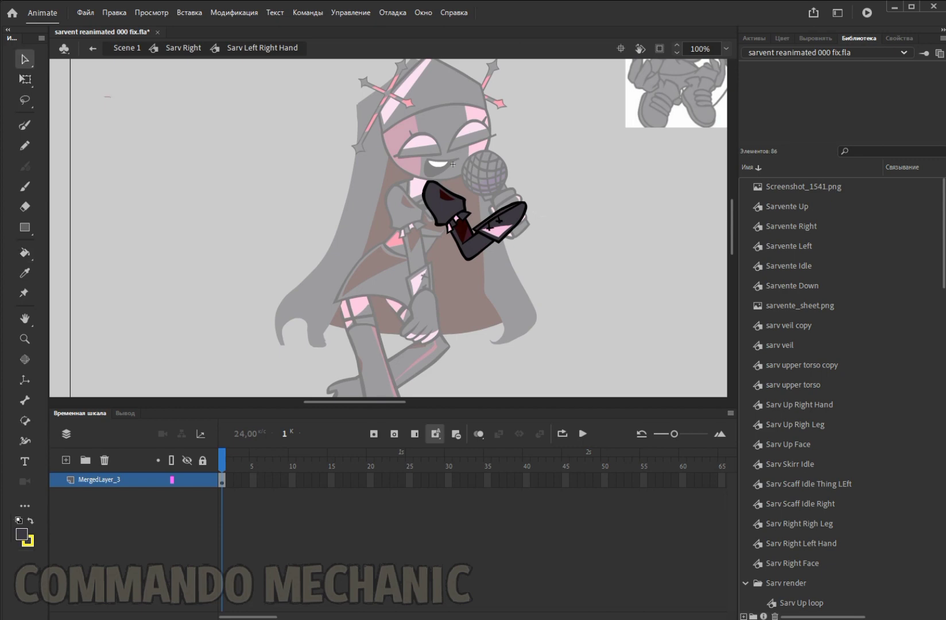
key(Escape)
key(Escape)
Step: Open the Sarv Left LEg Left symbol of the Sarv Left pose and fill its dark red boot with dark grey
double_click(344, 269)
double_click(342, 269)
key(k)
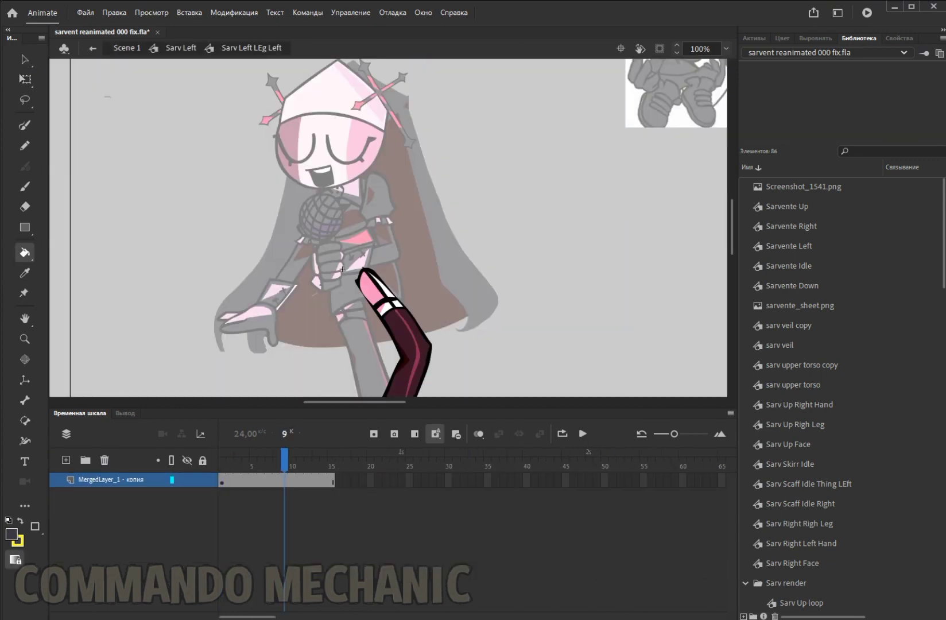
double_click(342, 269)
key(Escape)
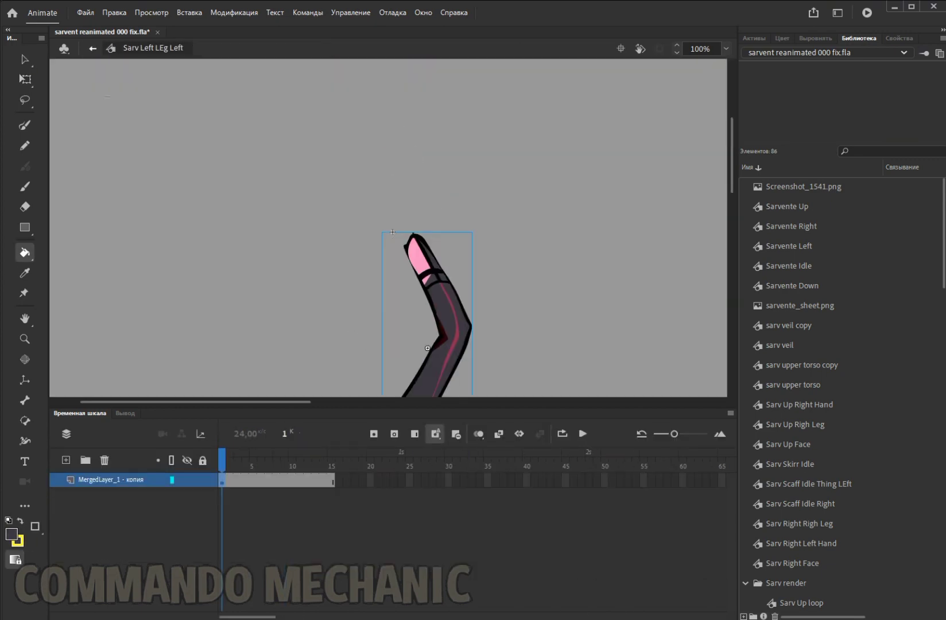
key(Escape)
key(Escape)
Step: Fill the sleeve and forearm in the Sarv Left Right Hand symbol of the Sarv Left pose with dark grey
double_click(343, 181)
double_click(342, 180)
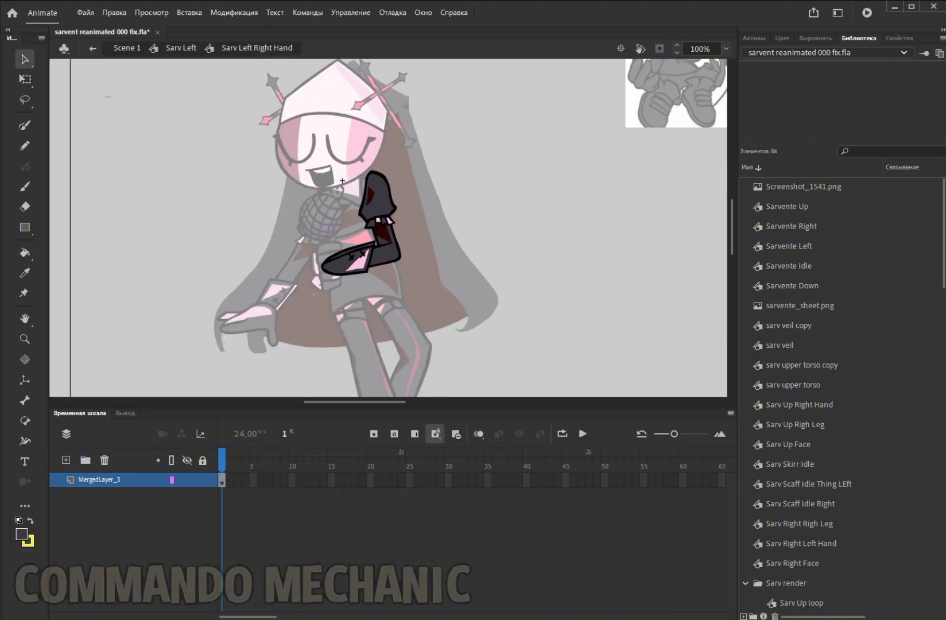
key(Escape)
Step: Fill the hood and the centre of the face in the Sarv Left Head symbol with dark grey, then exit the pose
double_click(281, 167)
key(Escape)
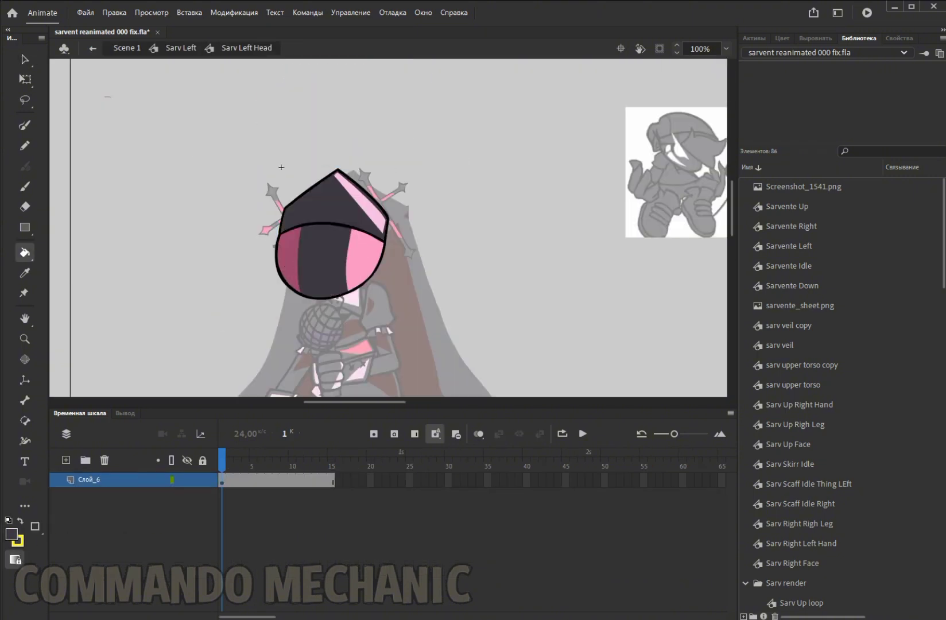
key(Escape)
key(Escape)
Step: Fill the dark red boot in the Sarv Down Left Leg symbol with dark grey and return to Scene 1
scroll(361, 229, down, 5)
double_click(362, 162)
double_click(345, 246)
key(k)
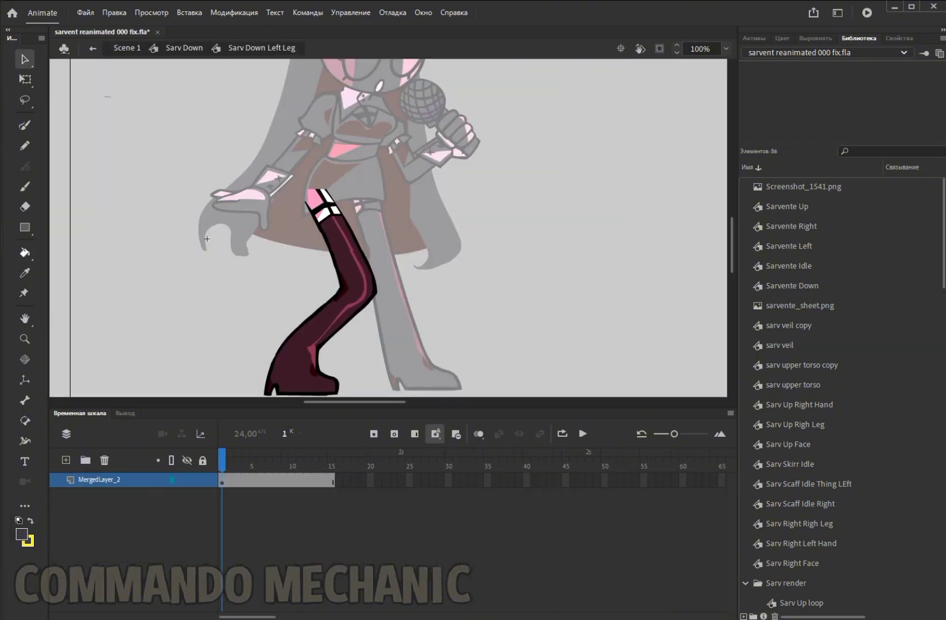
key(Escape)
key(Escape)
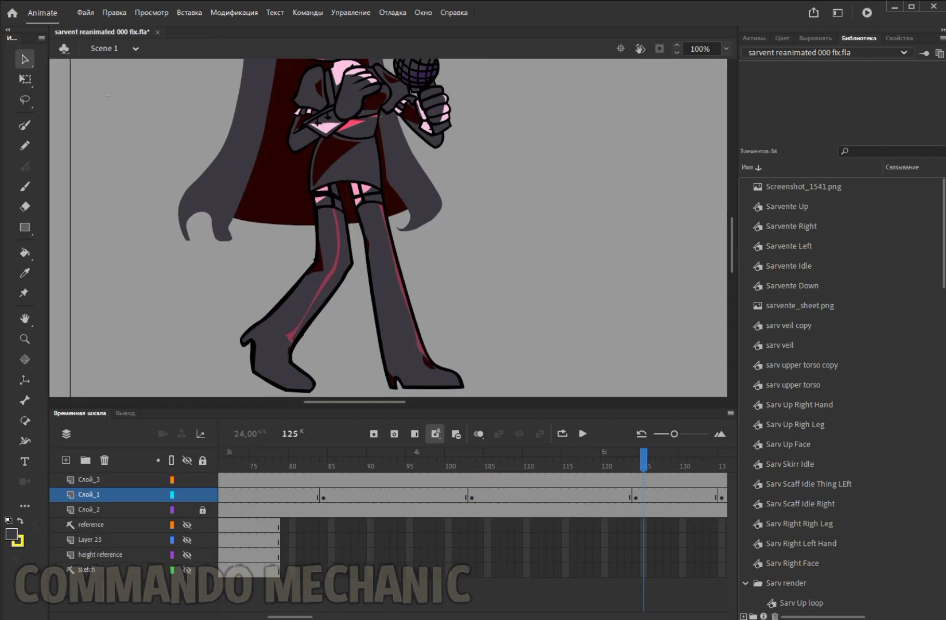
Step: Return to the first frame of Scene 1 and open the Sarv Idle symbol at 100% zoom
key(ctrl+minus)
key(v)
key(shift+comma)
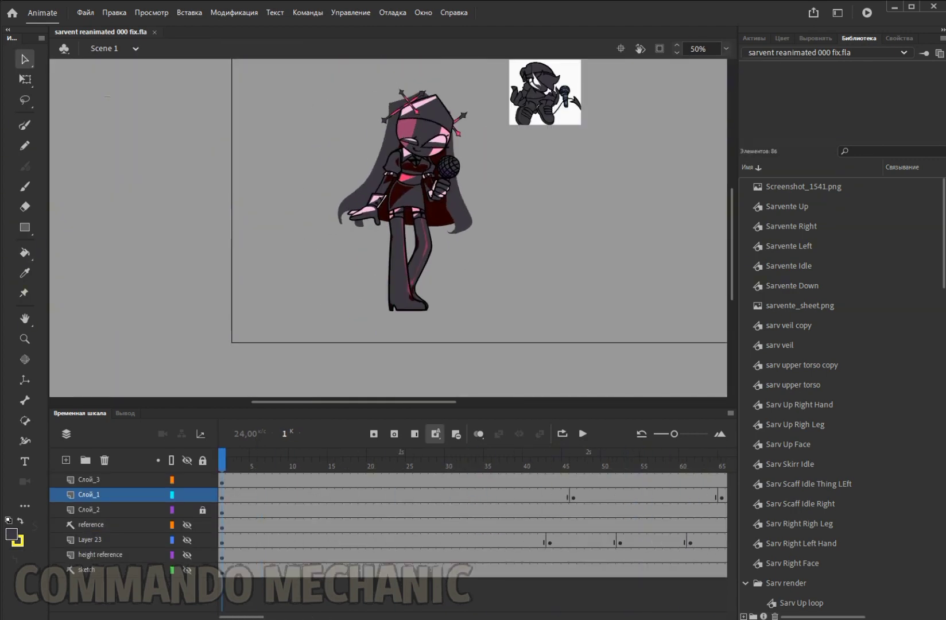
double_click(391, 195)
key(ctrl+1)
Step: Switch the fill to a darker grey and repaint the pink areas of the Sarv head Idle and Sarv Idle Face symbols
double_click(457, 127)
click(22, 533)
key(Return)
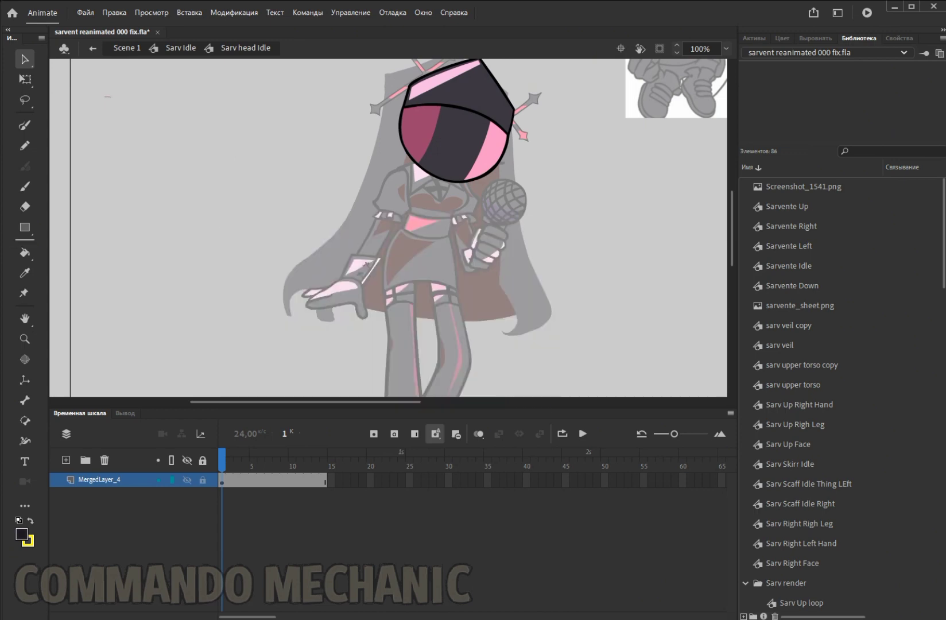
key(Escape)
double_click(425, 102)
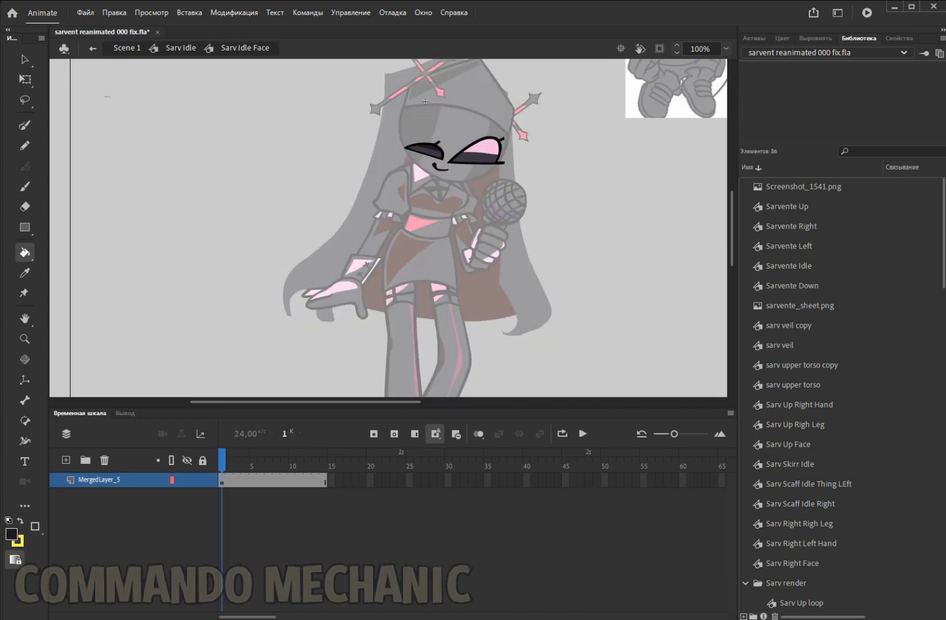
key(Escape)
Step: Repaint the red parts of the Sarv Holy thing crosses and the veil's red lining in Sarv Idle with darker grey
double_click(408, 152)
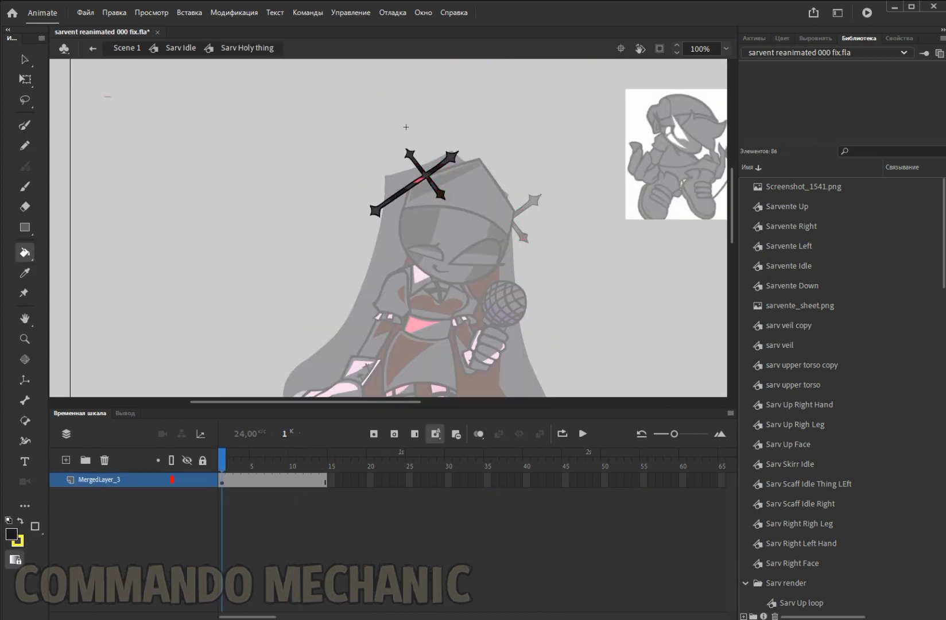
key(Escape)
double_click(319, 167)
key(Escape)
Step: Repaint the pink and red areas of the Sarv Idle Body Up and Sarv Idle Left Hand symbols in dark greys
double_click(394, 151)
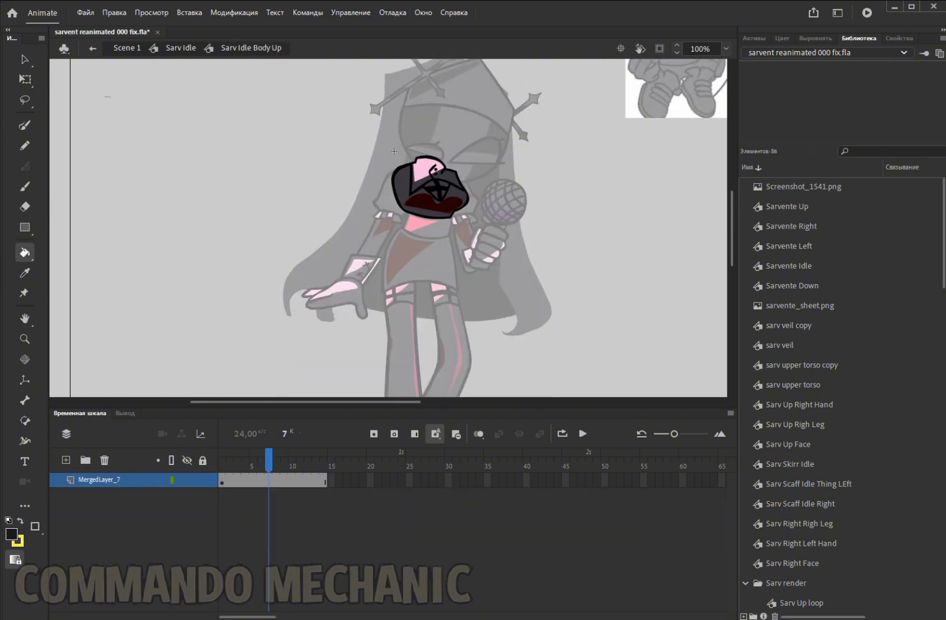
key(Escape)
double_click(396, 184)
key(k)
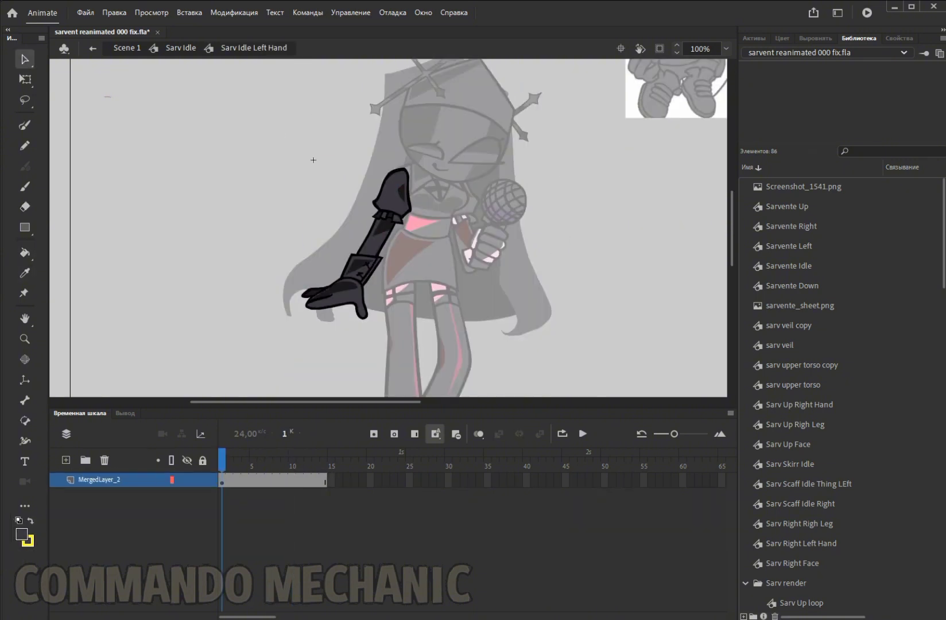
key(Escape)
Step: Repaint the pink waist, the skirt's red shading and the right arm of the Sarv Idle pose in dark greys
double_click(386, 192)
key(Escape)
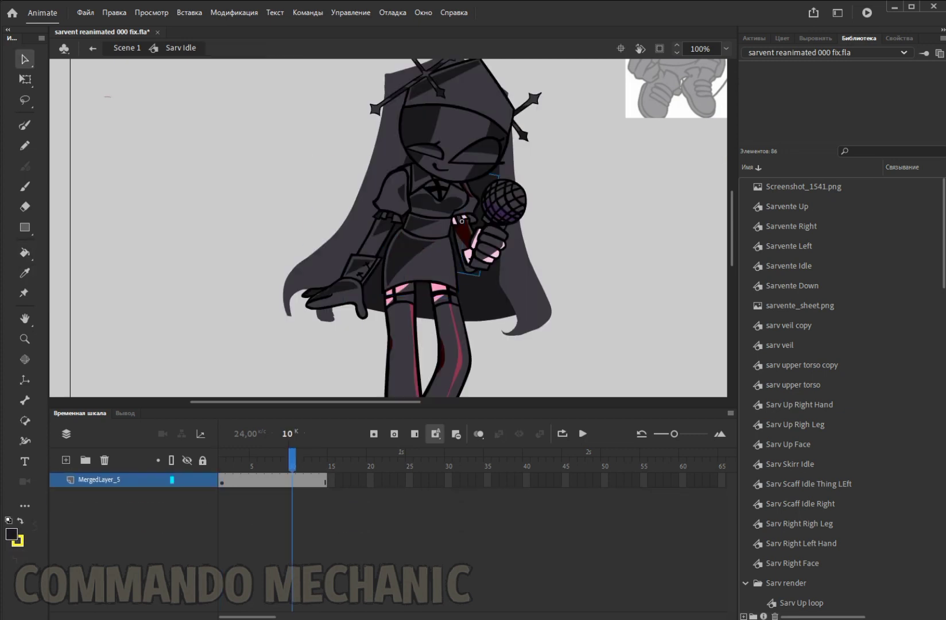
double_click(443, 166)
key(Escape)
Step: Repaint the pink thighs and red shading in the Sarv Idle Left Leg and Sarv Idle Righ Leg symbols in dark greys
double_click(402, 345)
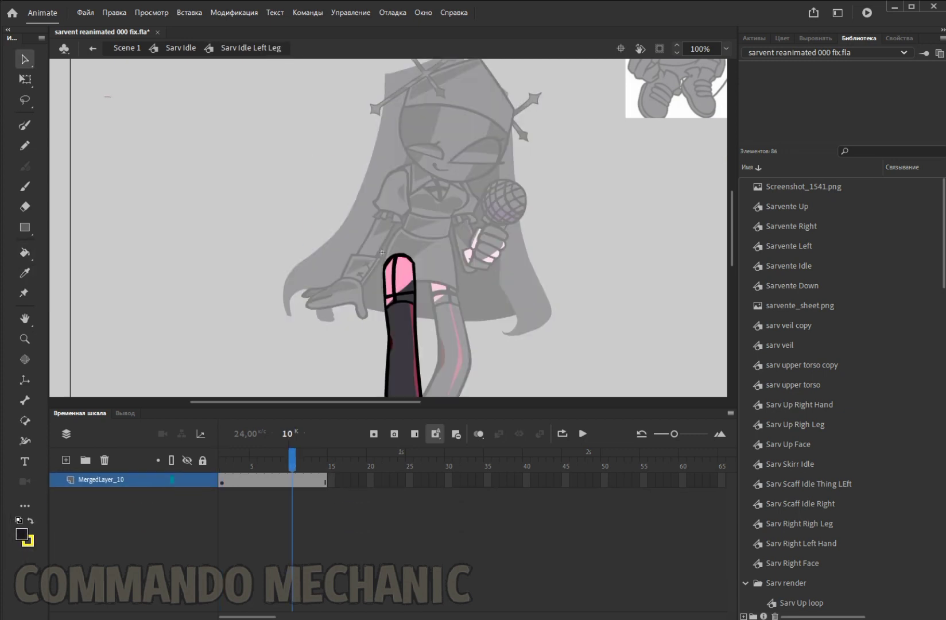
scroll(381, 151, down, 3)
key(v)
key(Escape)
double_click(451, 241)
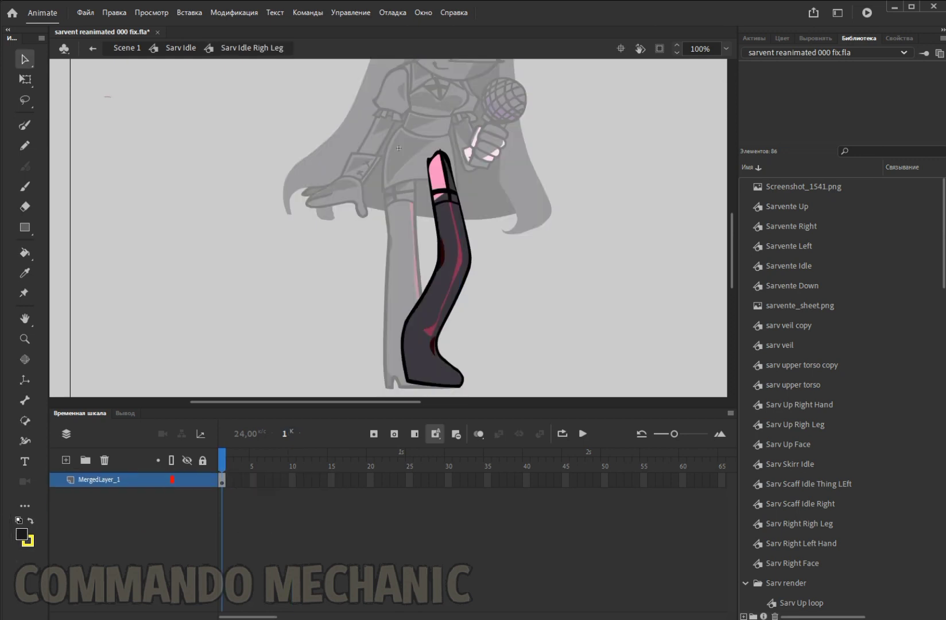
key(v)
key(Escape)
Step: Repaint the microphone's purple shading and the pink hand areas in the Sarv Idle Righ Palm symbol in dark greys
double_click(498, 262)
key(ctrl+=)
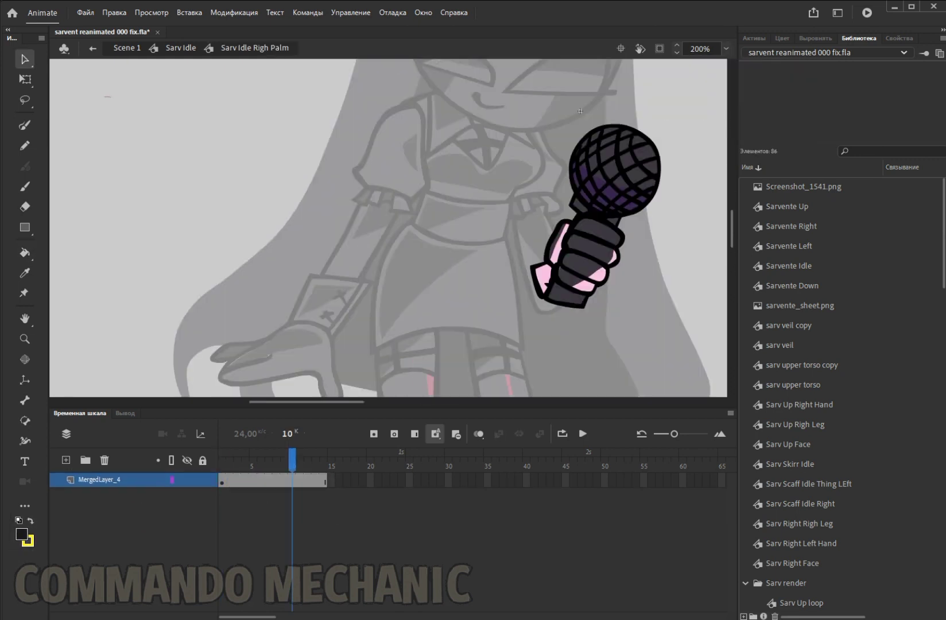
key(Return)
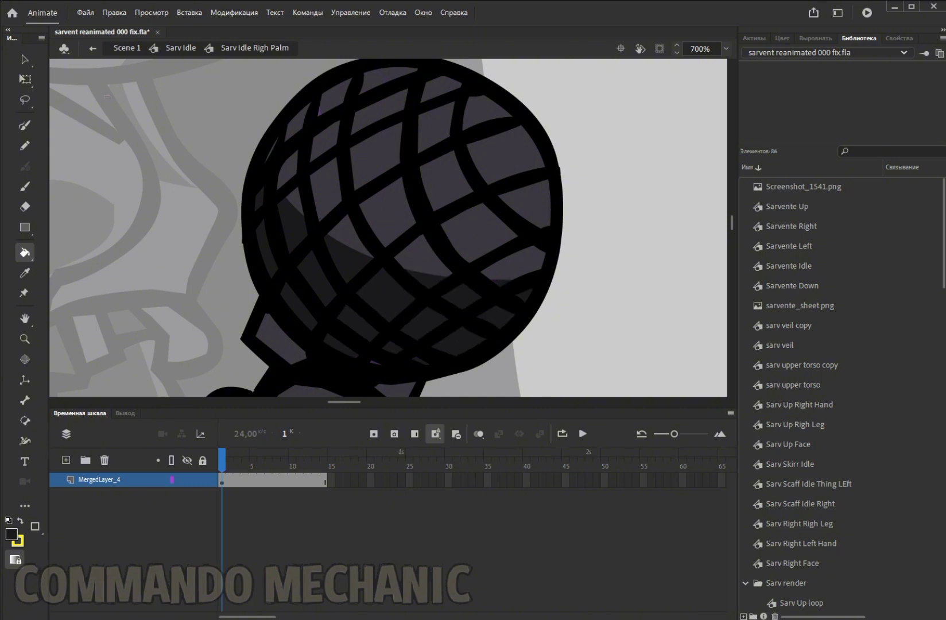
key(z)
key(ctrl+=)
key(ctrl+minus)
key(ctrl+minus)
key(ctrl+minus)
key(ctrl+minus)
key(ctrl+minus)
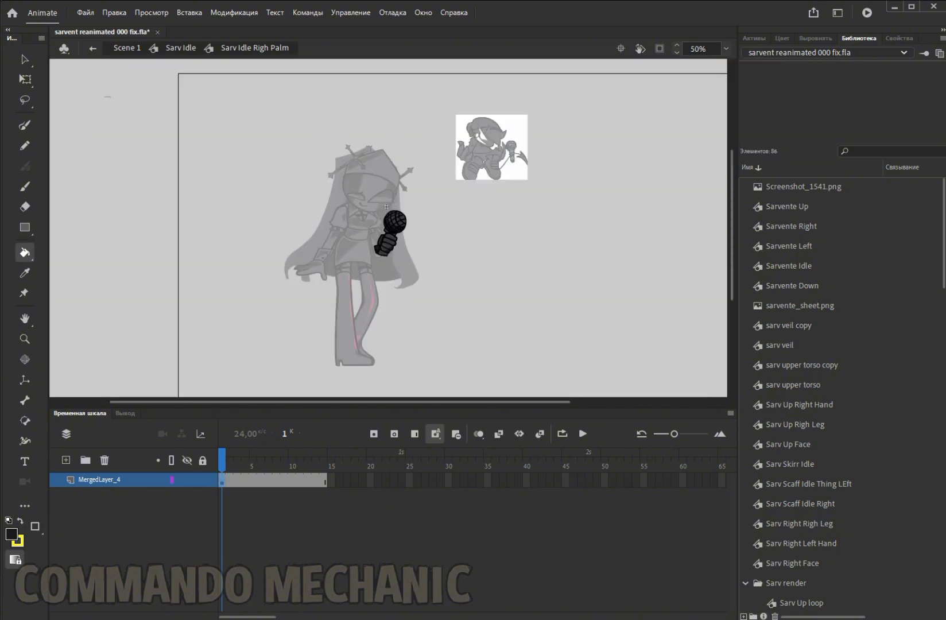
key(ctrl+e)
Step: Return to Scene 1, save the document and advance the timeline to the Sarv Up pose at frame 46
double_click(353, 322)
double_click(282, 138)
key(ctrl+e)
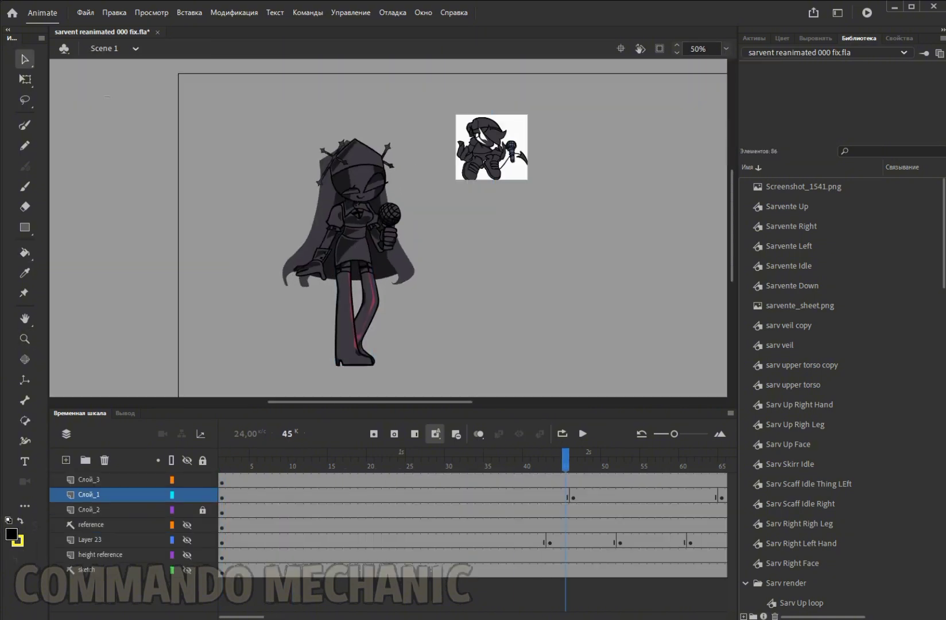
key(ctrl+e)
key(ctrl+=)
key(ctrl+=)
key(ctrl+s)
key(ctrl+e)
key(period)
key(period)
key(period)
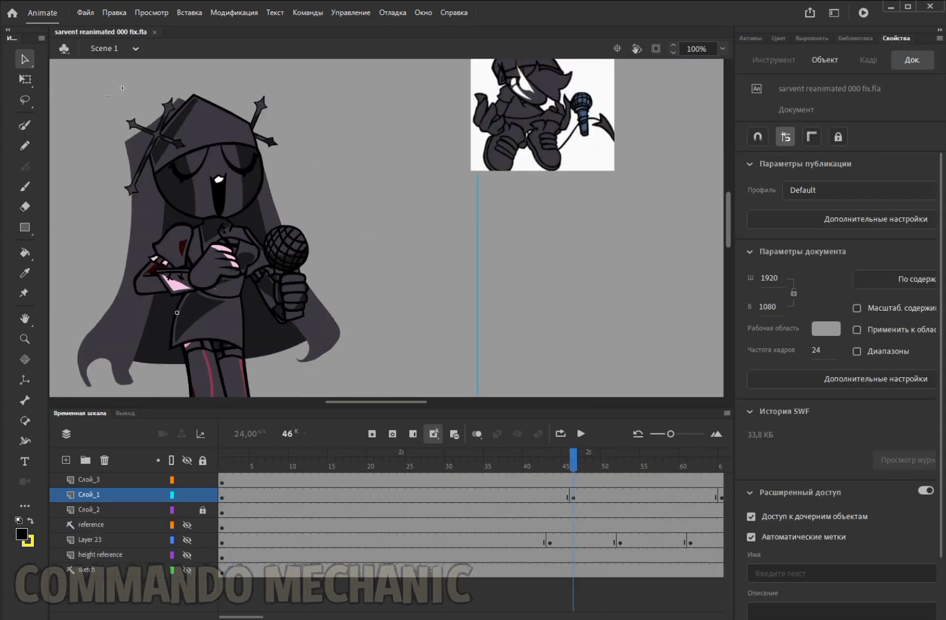
Step: Repaint the pink thigh and dark shading of the Sarv Up Righ Leg symbol in dark greys
scroll(379, 230, down, 5)
double_click(190, 173)
double_click(190, 172)
key(k)
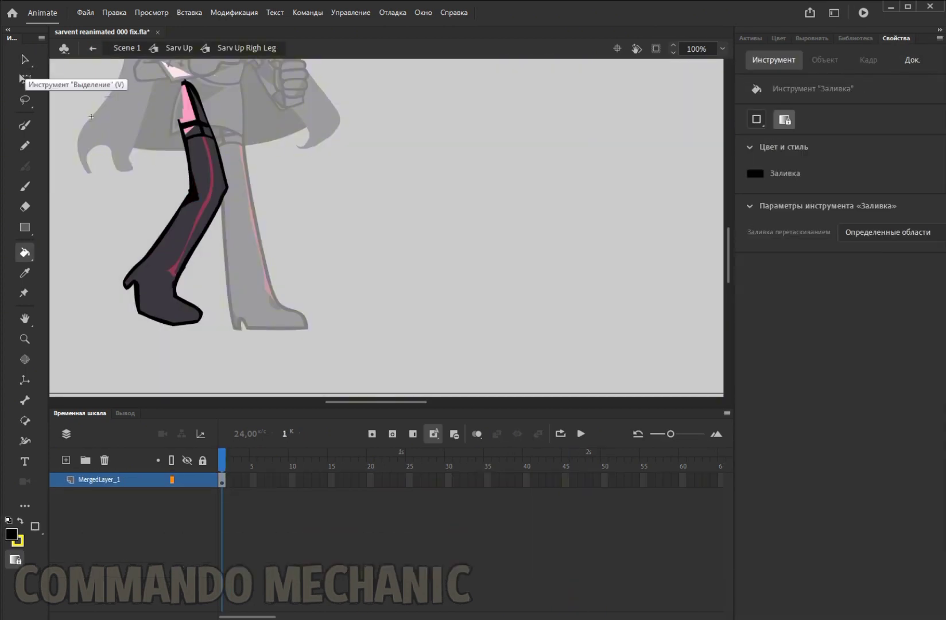
key(v)
double_click(91, 117)
key(ctrl+e)
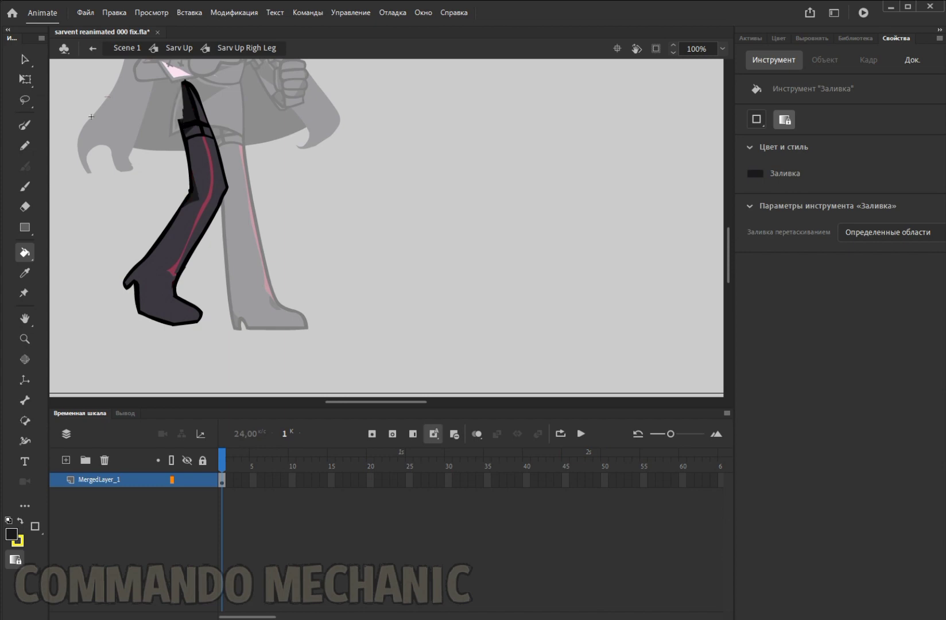
key(v)
double_click(92, 117)
Step: Repaint the red sleeve shading and the pink areas of the Sarv Up Right Hand symbol in dark greys
scroll(111, 155, up, 5)
double_click(189, 224)
key(k)
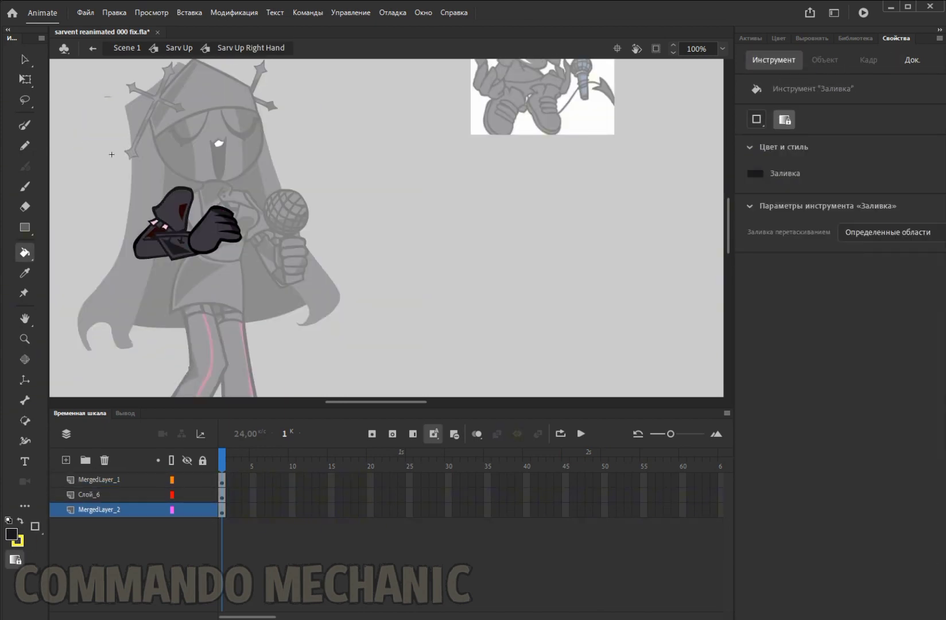
key(v)
double_click(111, 155)
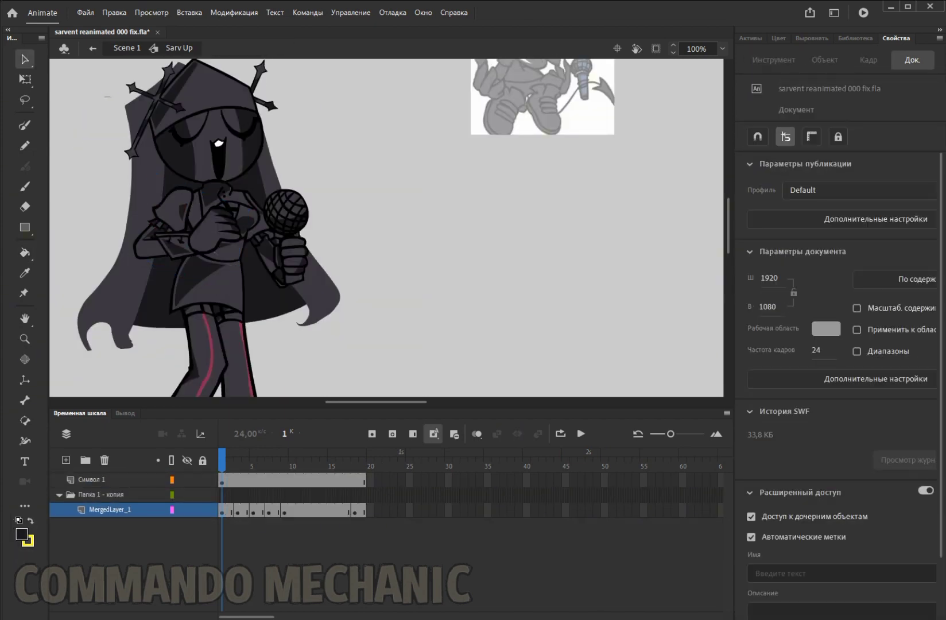
Step: Move to the Sarv Right pose and repaint the pink thighs and dark red shading of both leg symbols in dark greys
click(127, 48)
click(627, 465)
double_click(187, 277)
double_click(187, 277)
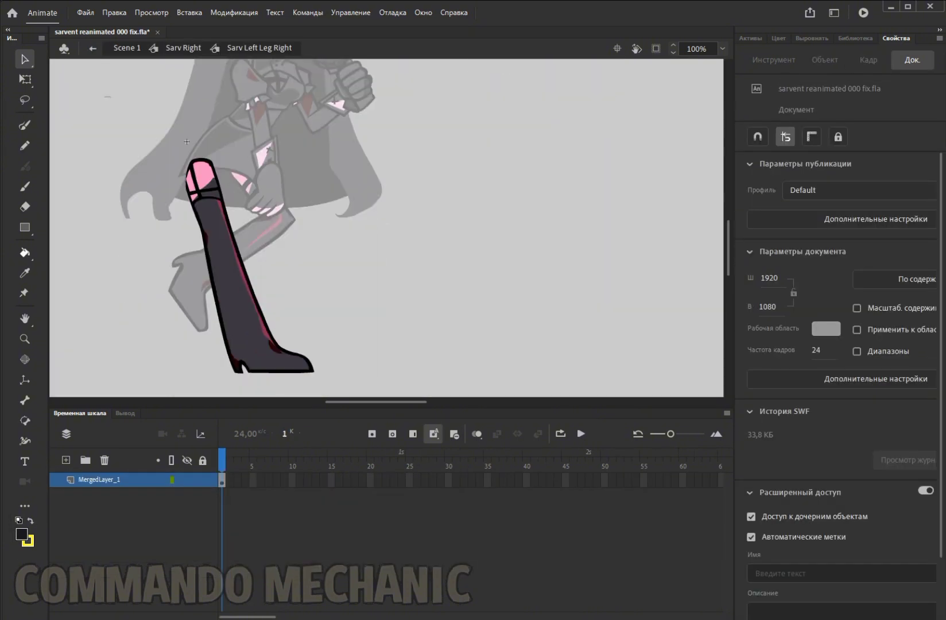
key(k)
key(v)
double_click(187, 141)
double_click(208, 283)
key(k)
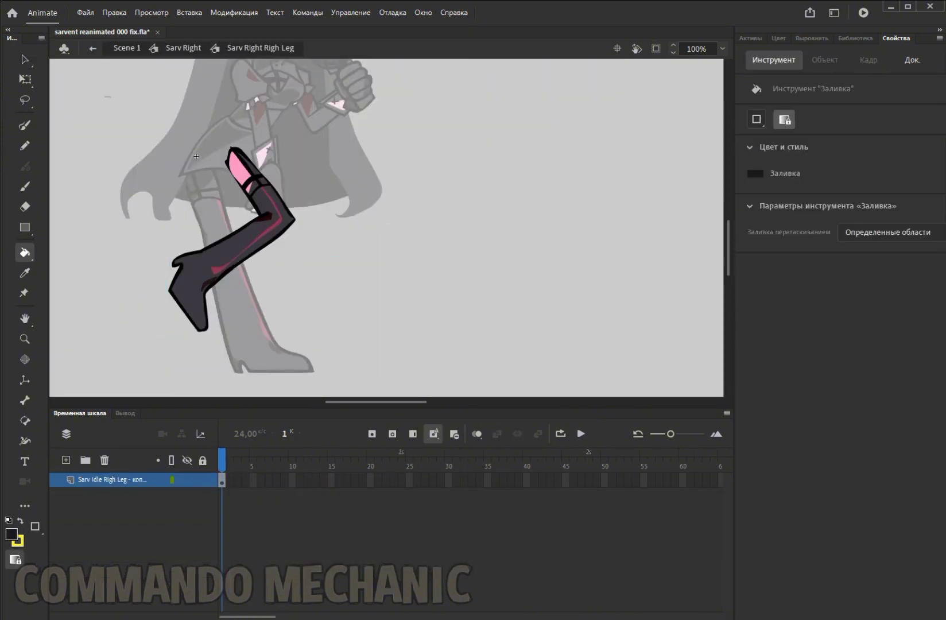
key(v)
double_click(132, 172)
Step: Repaint the red shading, pink cuff and pink palm areas of the Sarv Right Left Hand symbol in dark greys
double_click(264, 196)
key(k)
click(266, 195)
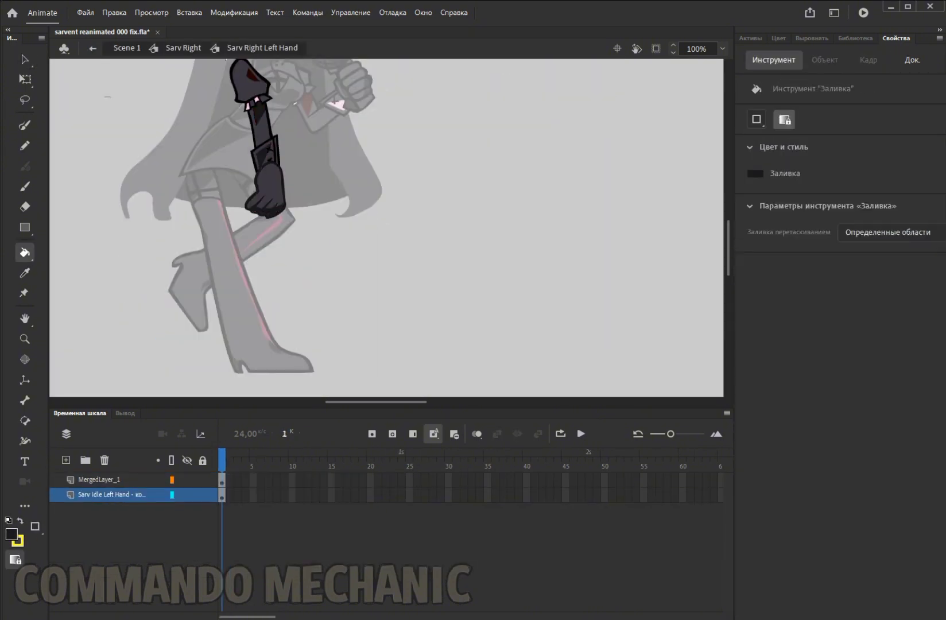
key(v)
key(ctrl+e)
key(ctrl+e)
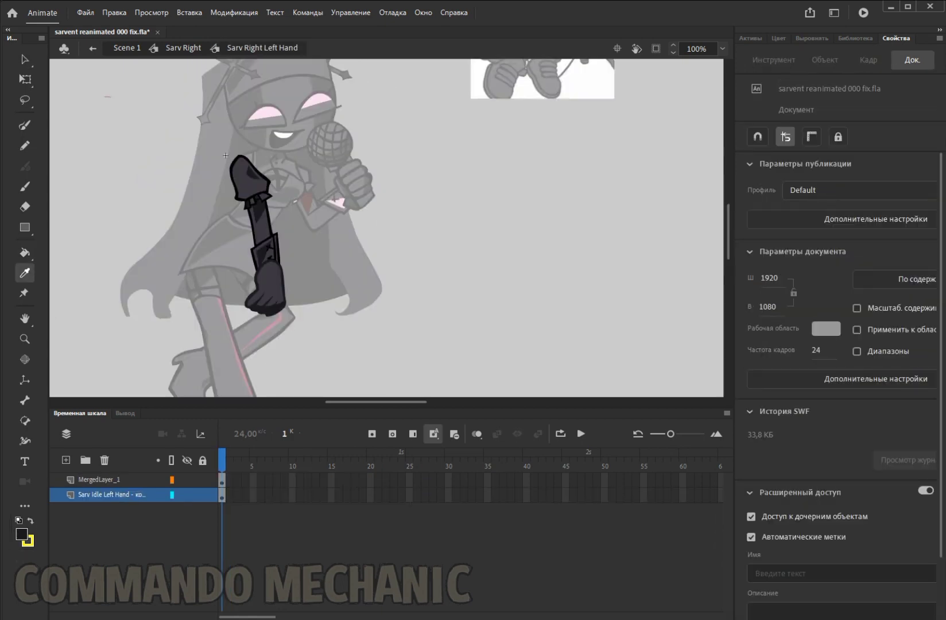
key(k)
key(ctrl+e)
key(ctrl+e)
key(i)
key(k)
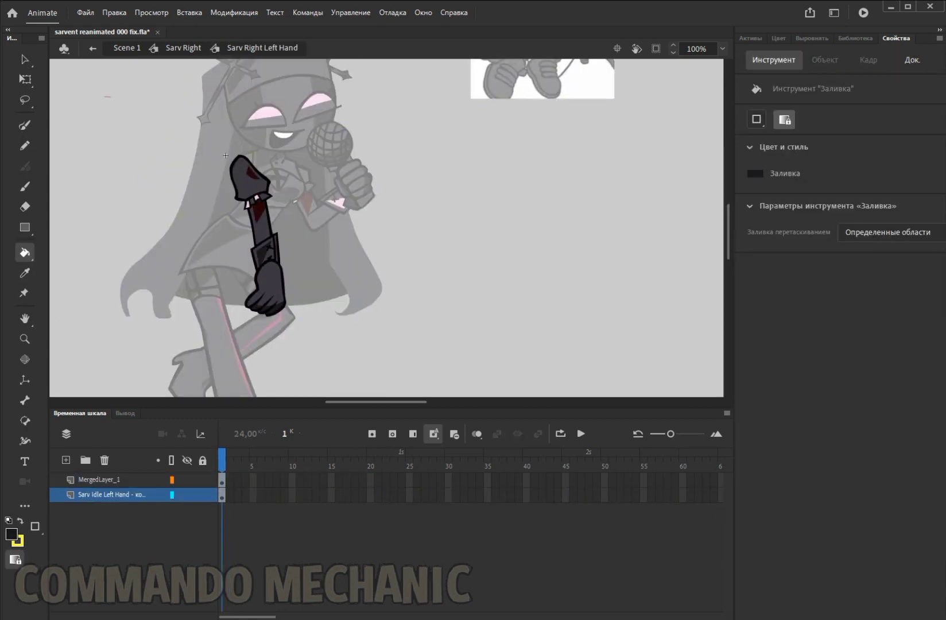
key(ctrl+e)
Step: Repaint the red shading and pink cuff of the Sarv Left Right Hand symbol in dark greys
key(ctrl+e)
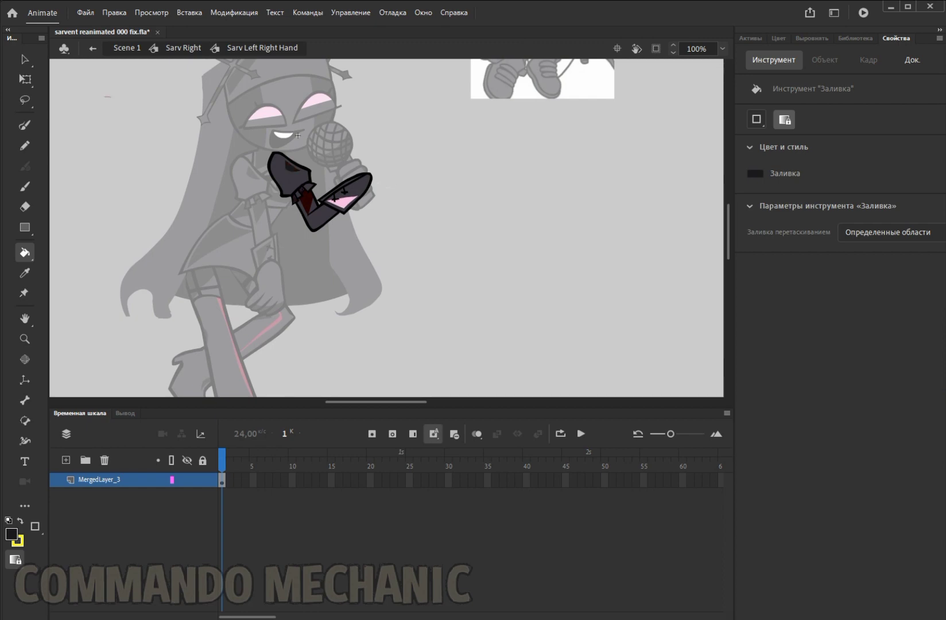
key(v)
key(ctrl+e)
Step: Move to the Sarv Left pose at frame 84 and repaint the leg's pink thigh in WarpedAsset_2 dark grey
click(611, 494)
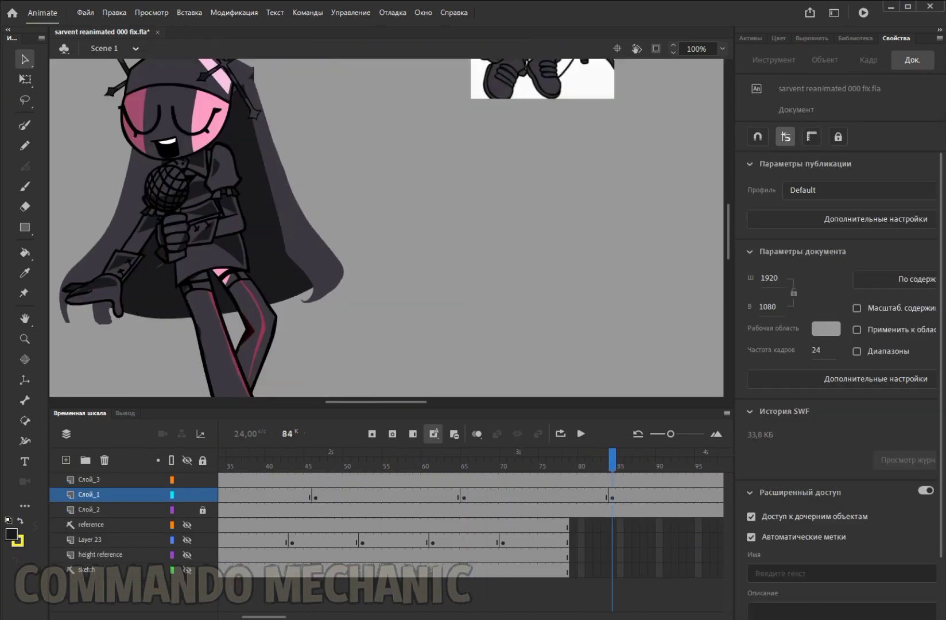
key(ctrl+e)
key(k)
double_click(391, 231)
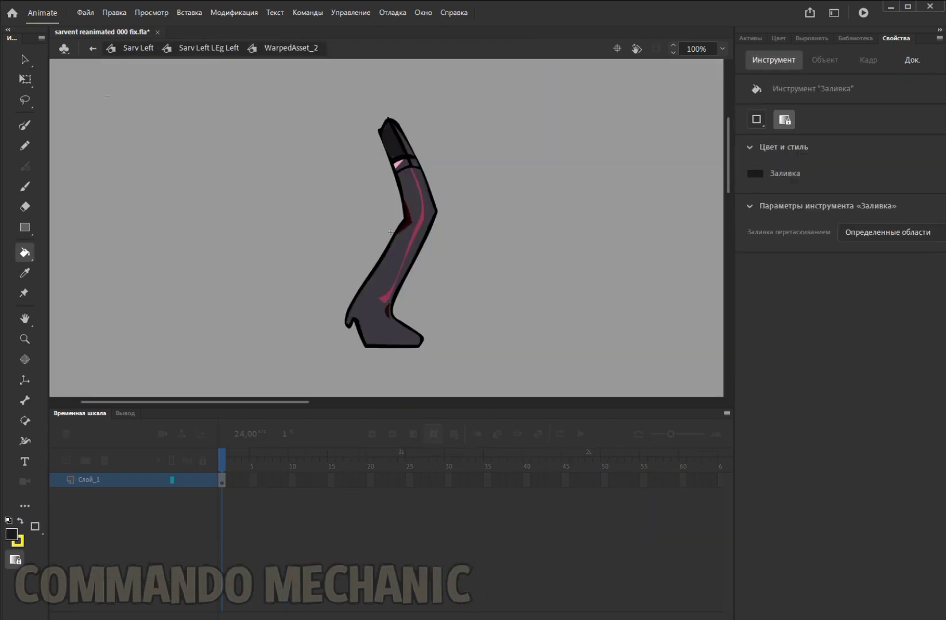
key(ctrl+e)
Step: Repaint the pink hood highlight and pink face sides of the Sarv Left Head symbol in dark greys
double_click(143, 109)
double_click(143, 109)
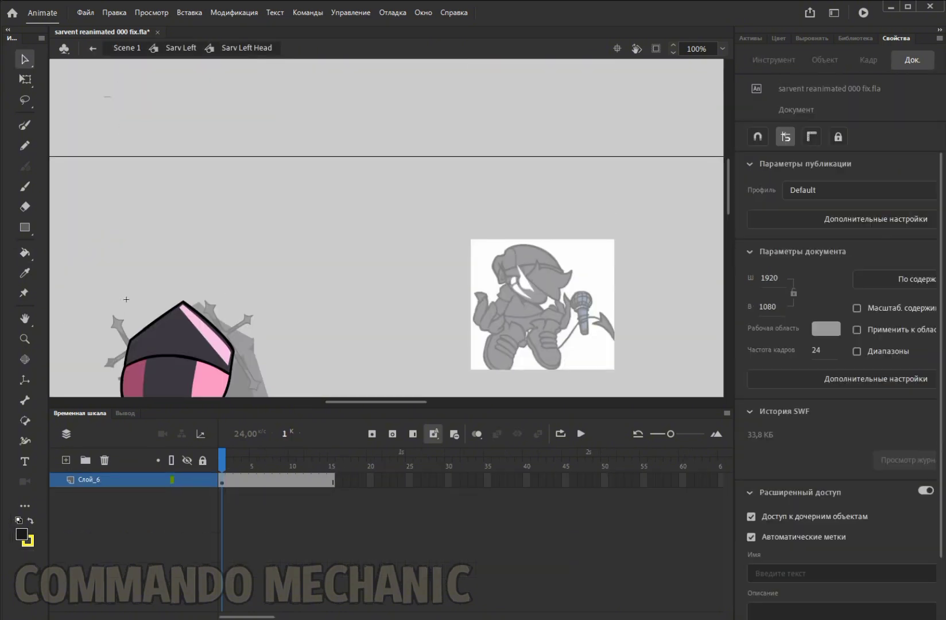
key(v)
key(ctrl+e)
key(ctrl+e)
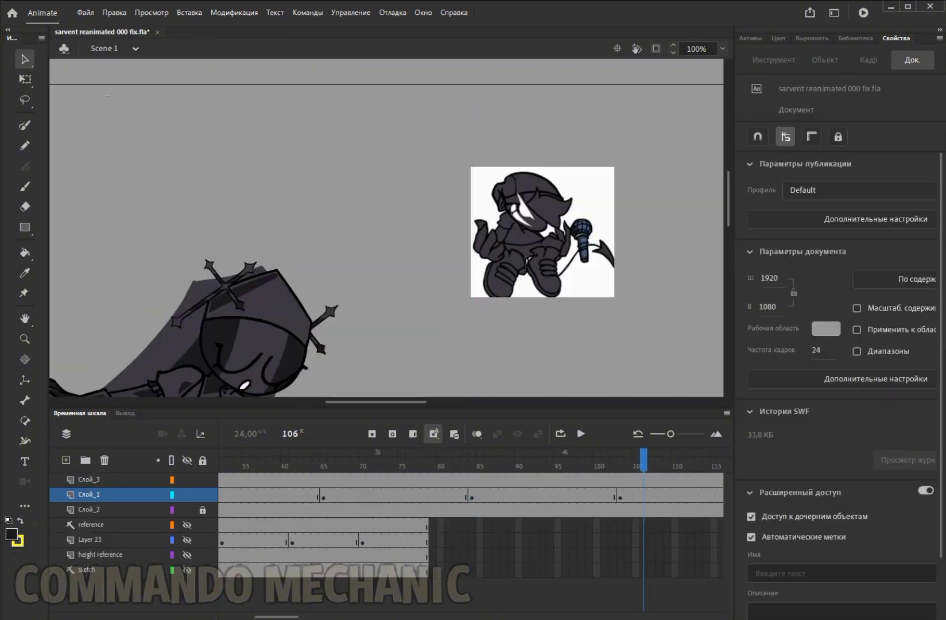
Step: Repaint the pink thigh of the Sarv Down Left Leg symbol in dark greys and play the Scene 1 timeline
double_click(207, 344)
double_click(207, 344)
key(k)
scroll(52, 186, down, 3)
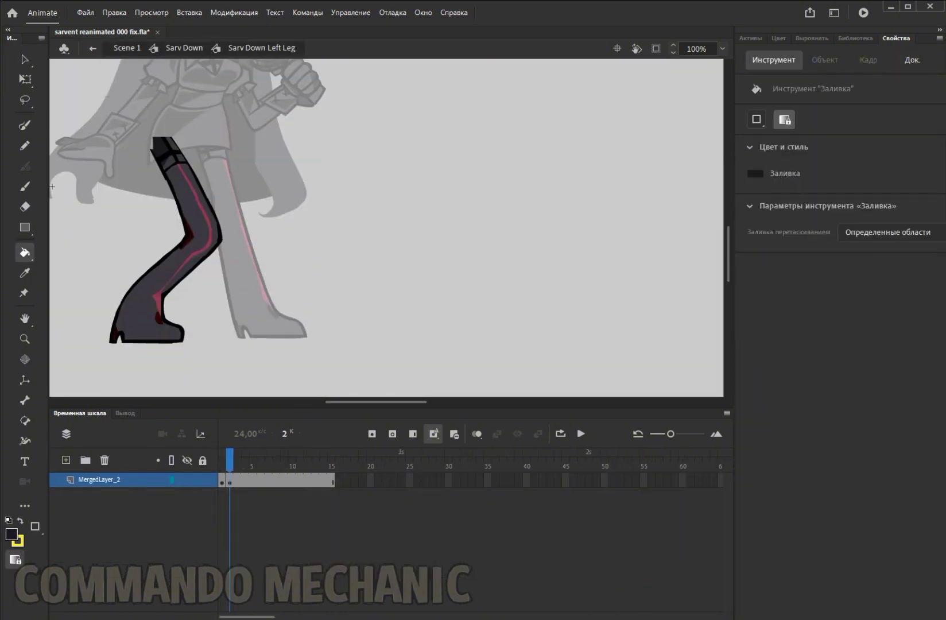
key(v)
key(ctrl+z)
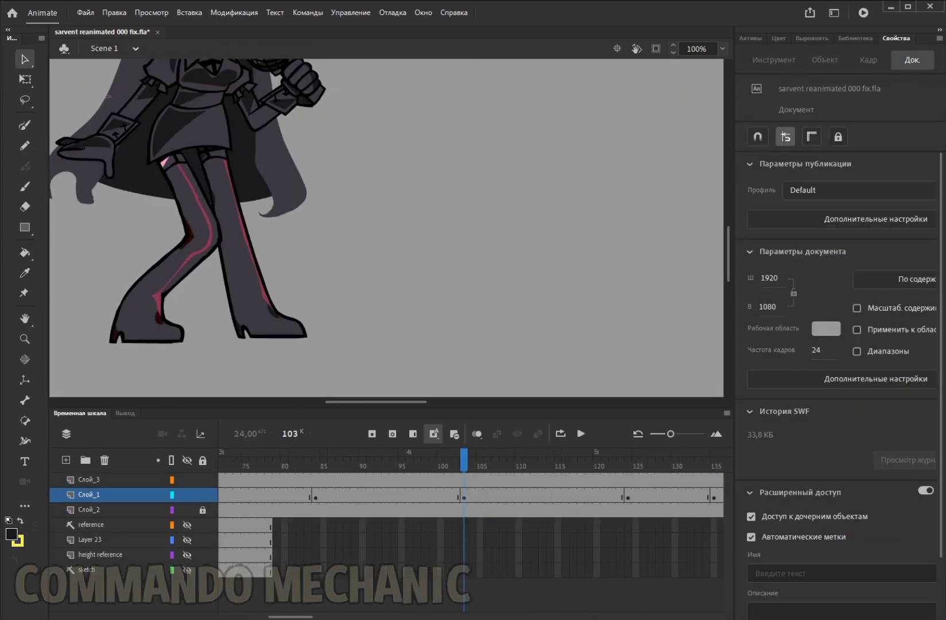
key(ctrl+e)
key(Return)
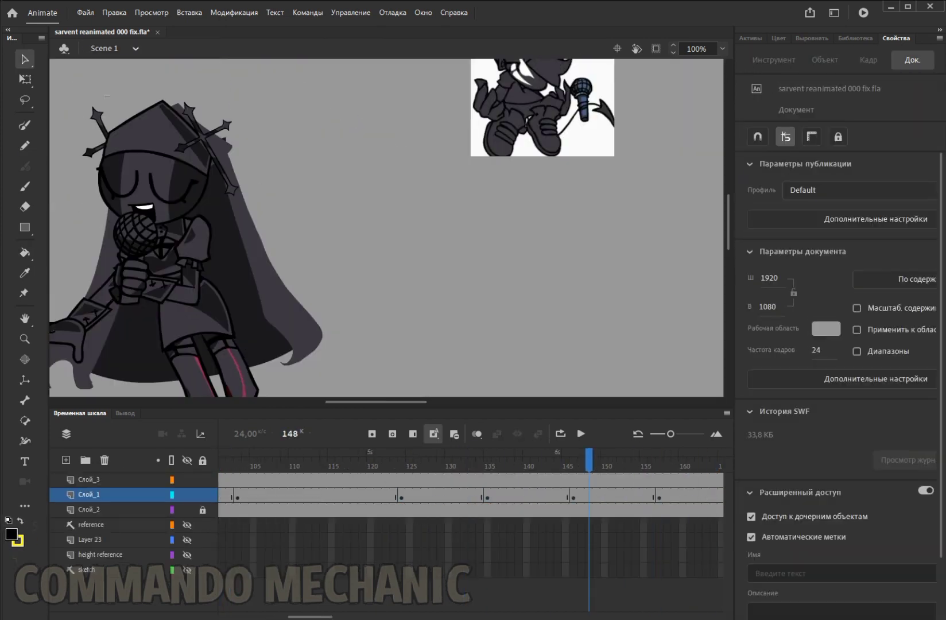
Step: Fill the eyes in the Sarv Idle Face symbol and the red highlight stripes on the Sarv Idle legs with white
key(k)
double_click(270, 140)
double_click(270, 140)
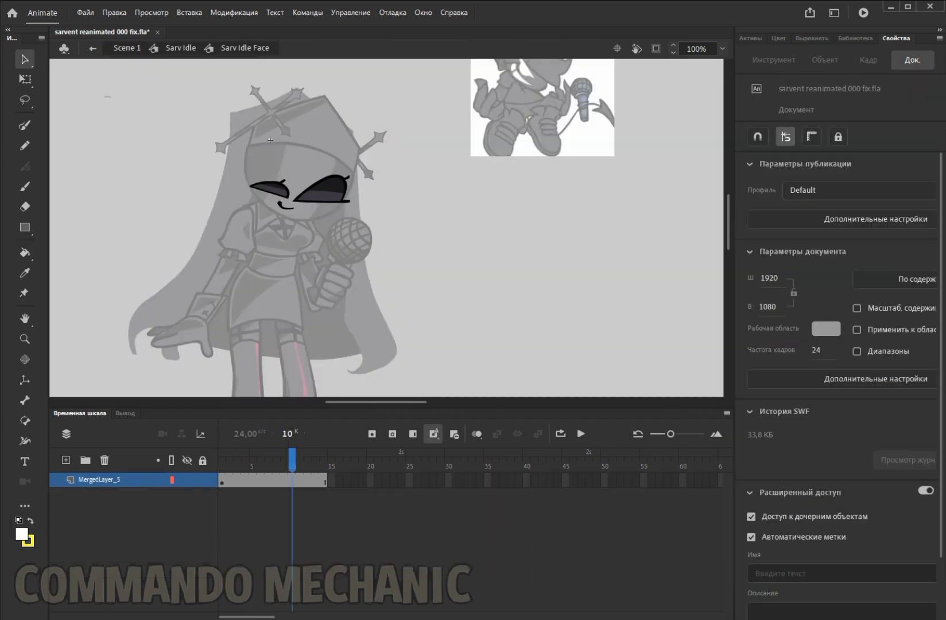
key(ctrl+z)
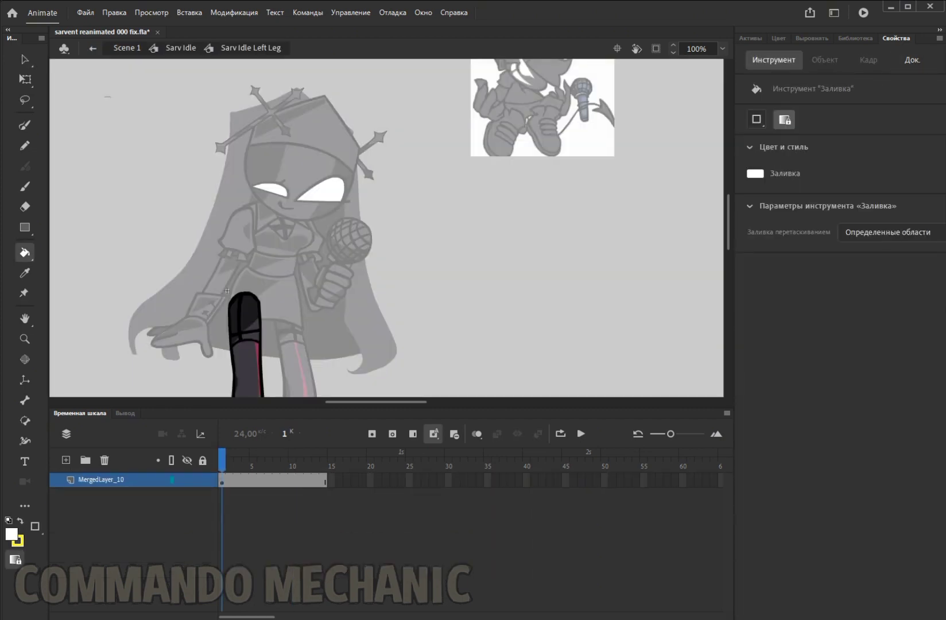
key(v)
key(ctrl+e)
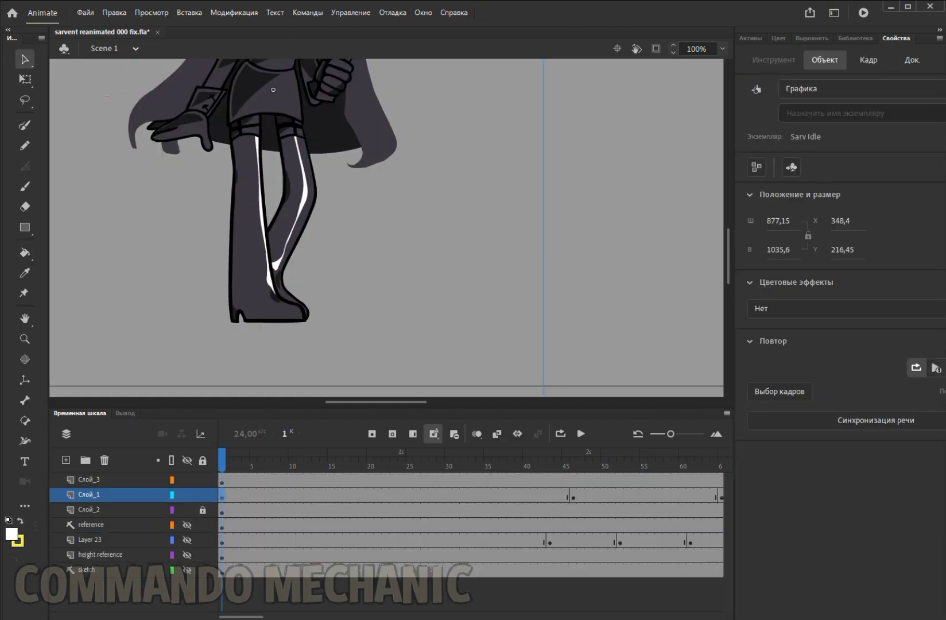
Step: Advance to the Sarv Up pose and recolour the red highlight stripes on its legs white
key(Return)
key(ctrl+e)
scroll(386, 227, down, 5)
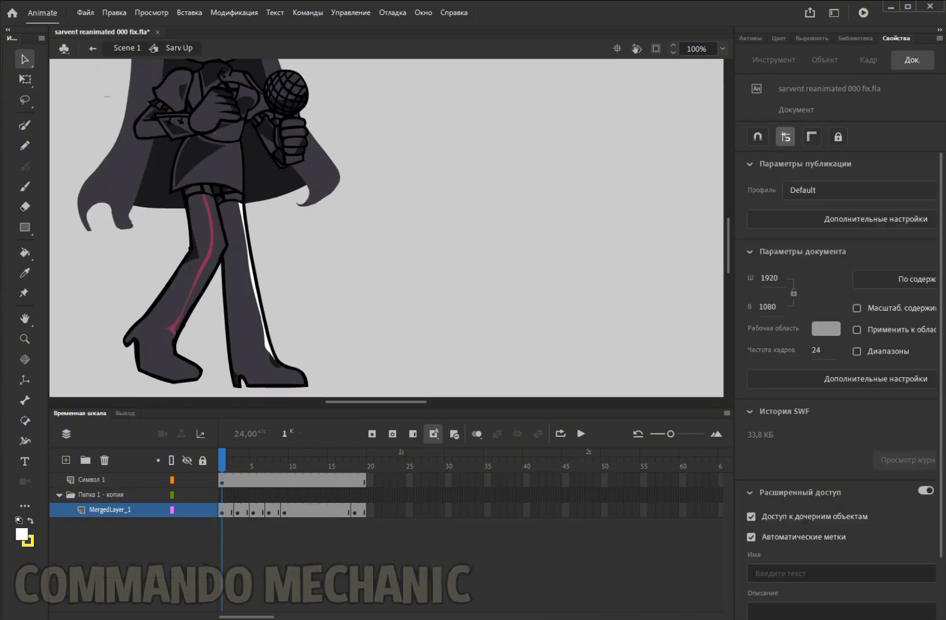
double_click(189, 276)
double_click(92, 174)
Step: Fill the mouth and eyelashes of the Sarv Up Face symbol with white
scroll(92, 174, up, 5)
double_click(170, 127)
key(k)
key(k)
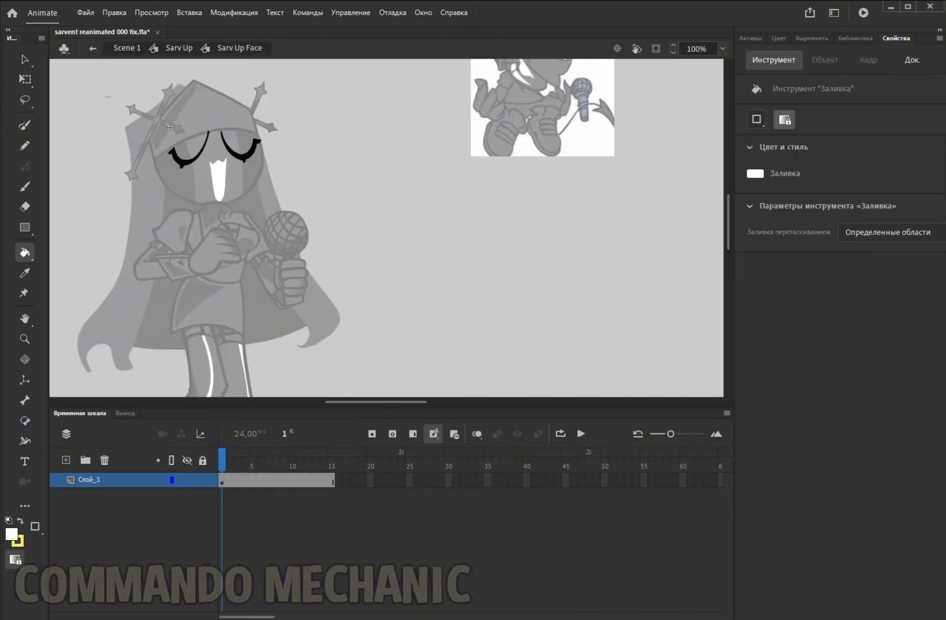
key(ctrl+e)
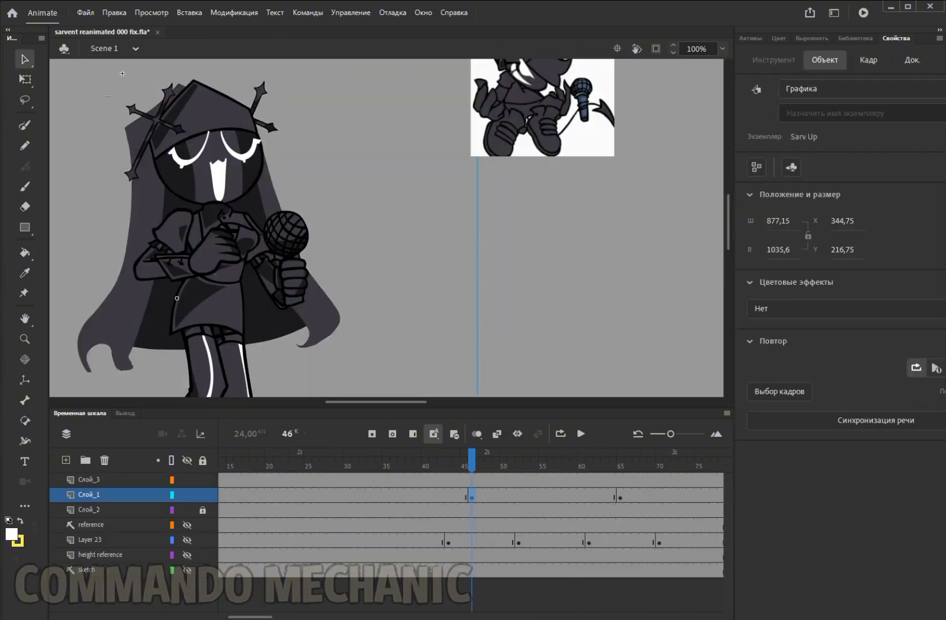
Step: Move to the Sarv Right pose and recolour its leg stripes and the pink eyes of the Sarv Right Face symbol white
click(627, 460)
double_click(247, 345)
double_click(247, 344)
scroll(196, 189, down, 3)
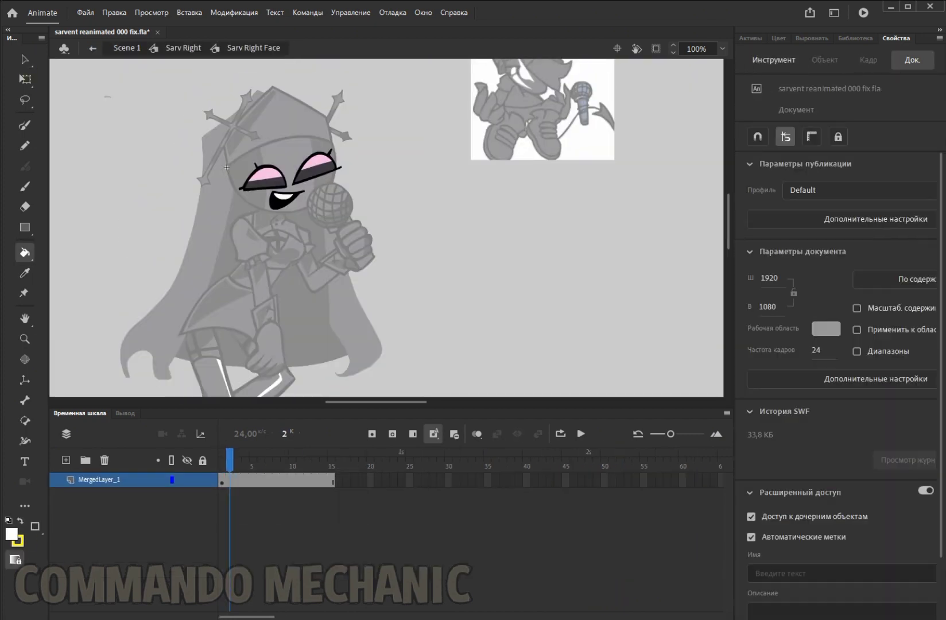
click(261, 175)
click(316, 167)
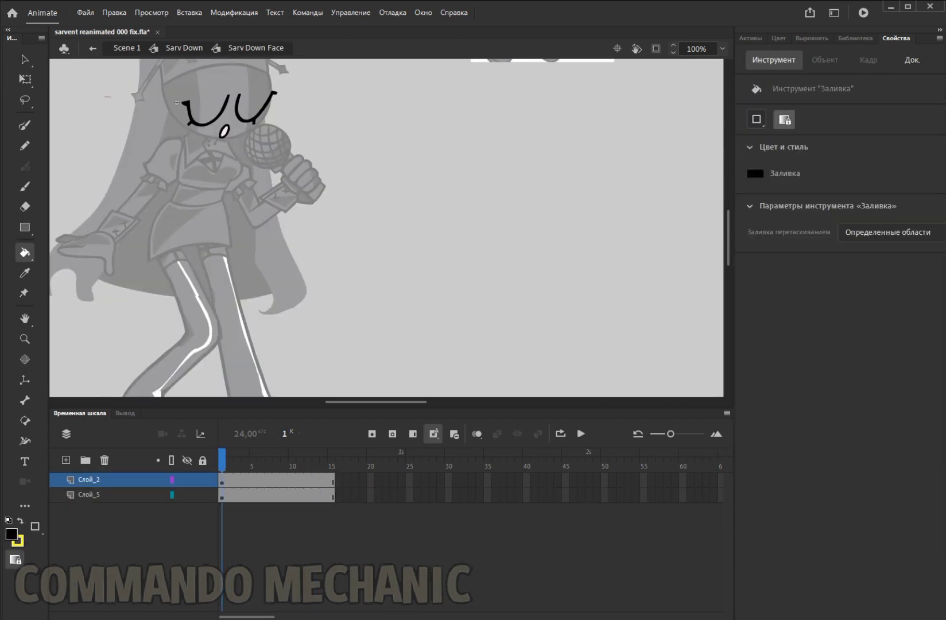
Step: Pick white as the fill colour and apply it to the eyelashes of the Sarv Down Face symbol
click(11, 534)
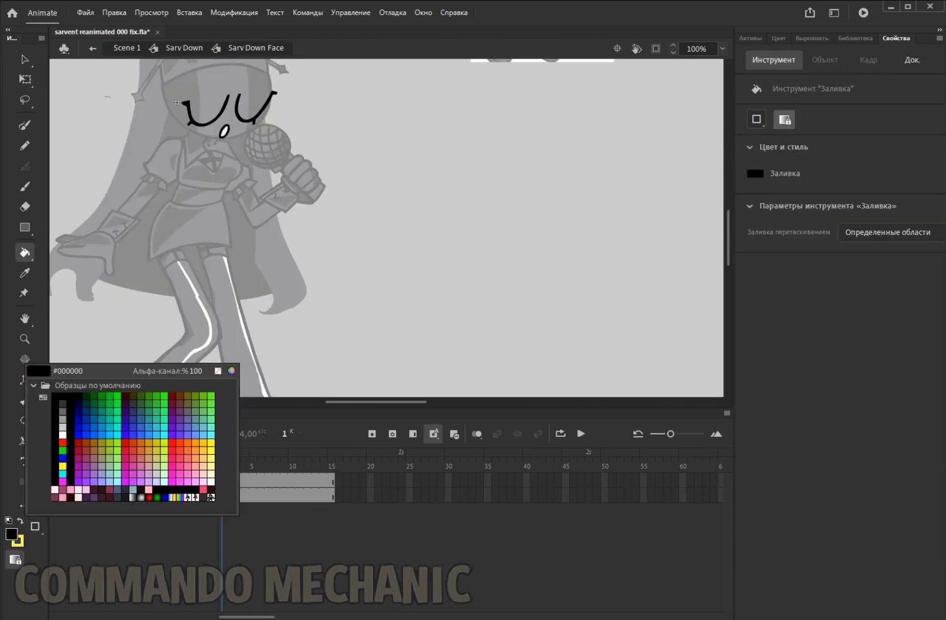
click(58, 431)
click(201, 121)
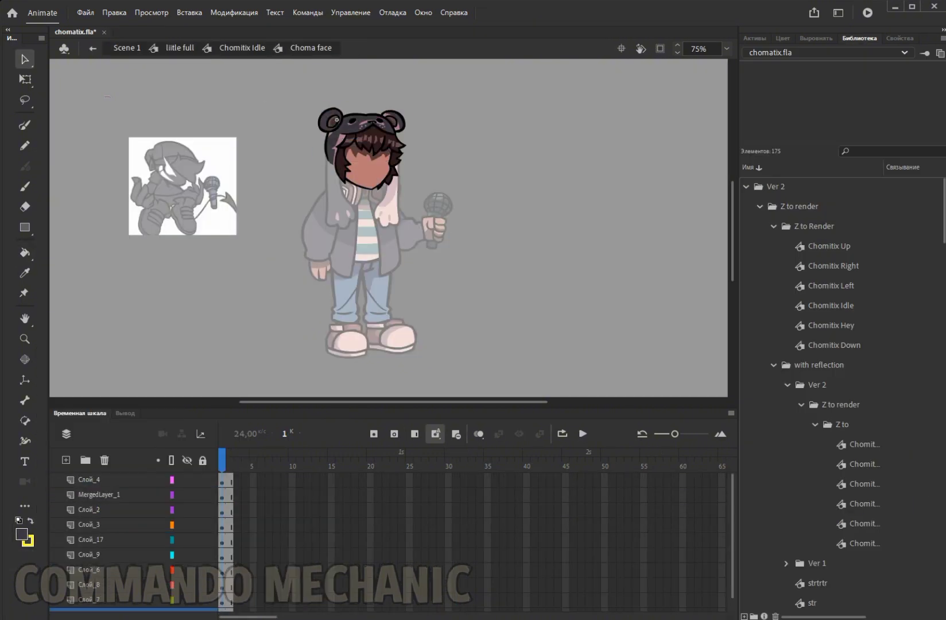
Step: In chomatix.fla, leave the Choma righ idle foot symbol, return to liitle full and advance to the Chomitix Left pose
scroll(336, 119, up, 3)
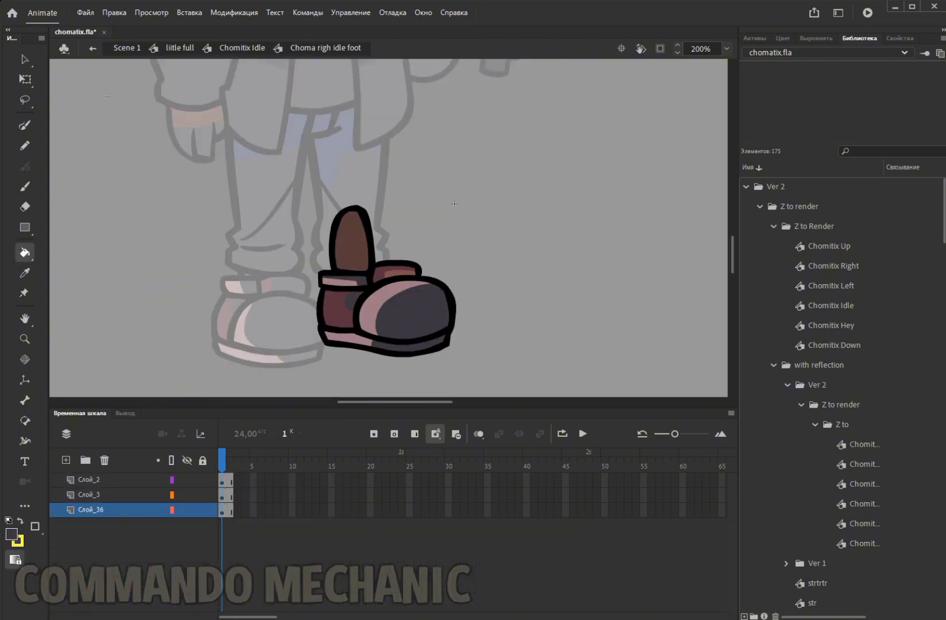
click(242, 48)
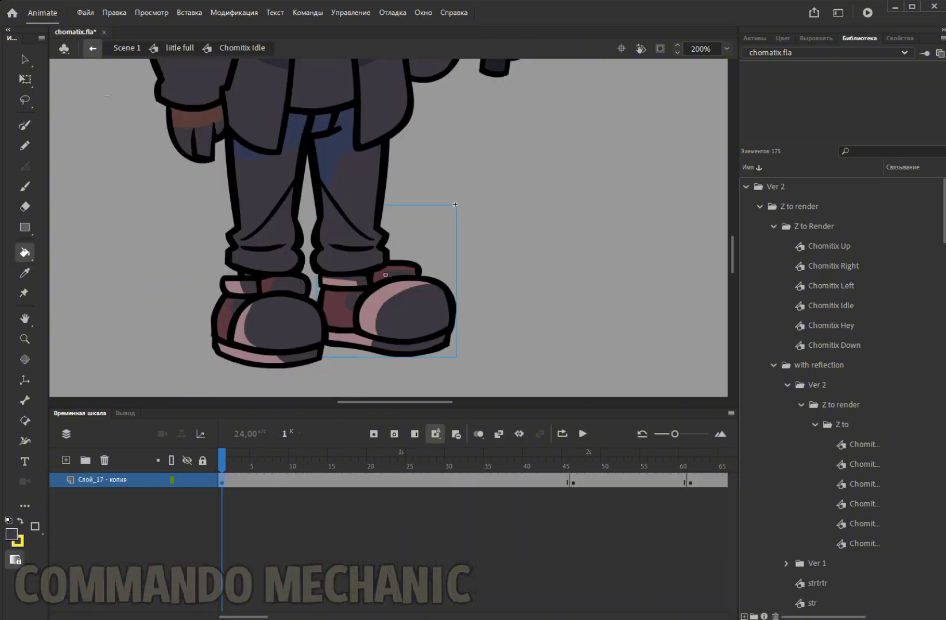
click(180, 47)
key(Return)
Step: Repaint the shirt areas of the Choma body lefted symbol in dark grey
key(v)
double_click(296, 142)
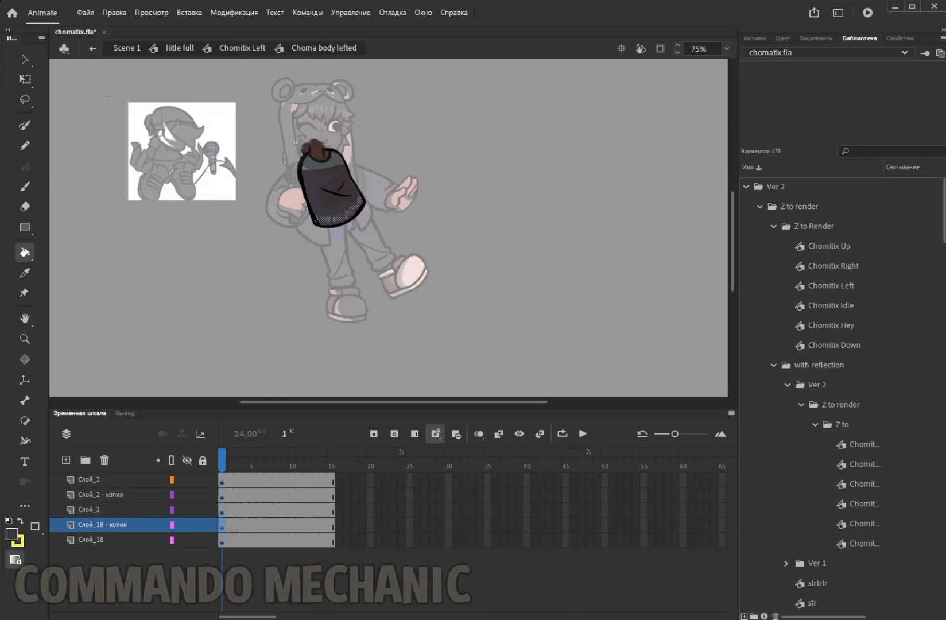
key(v)
double_click(296, 141)
Step: Repaint the sleeve and orange hand of the Choma hand Left lefted left symbol in dark greys
double_click(361, 183)
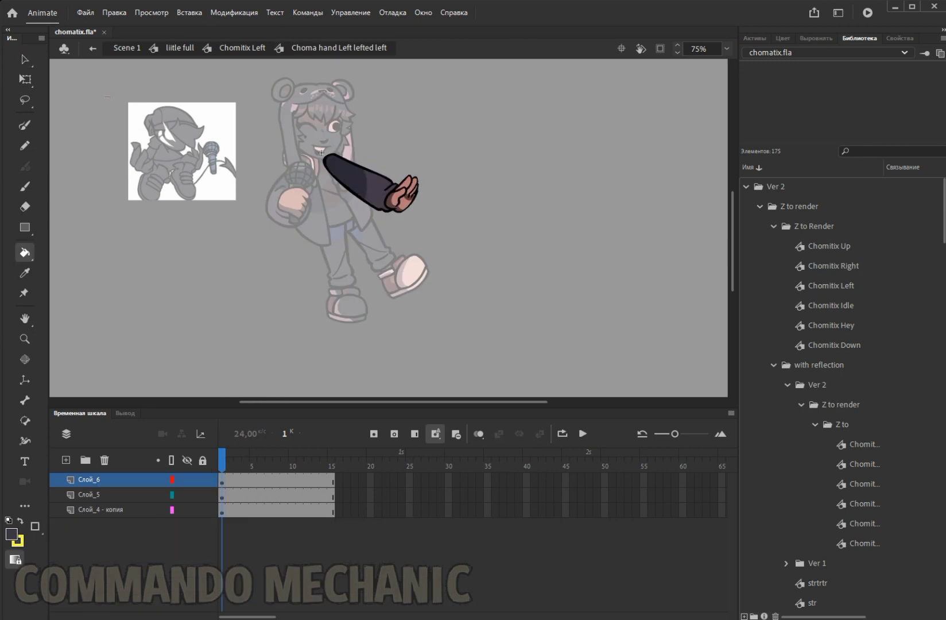
double_click(298, 196)
double_click(345, 198)
double_click(321, 241)
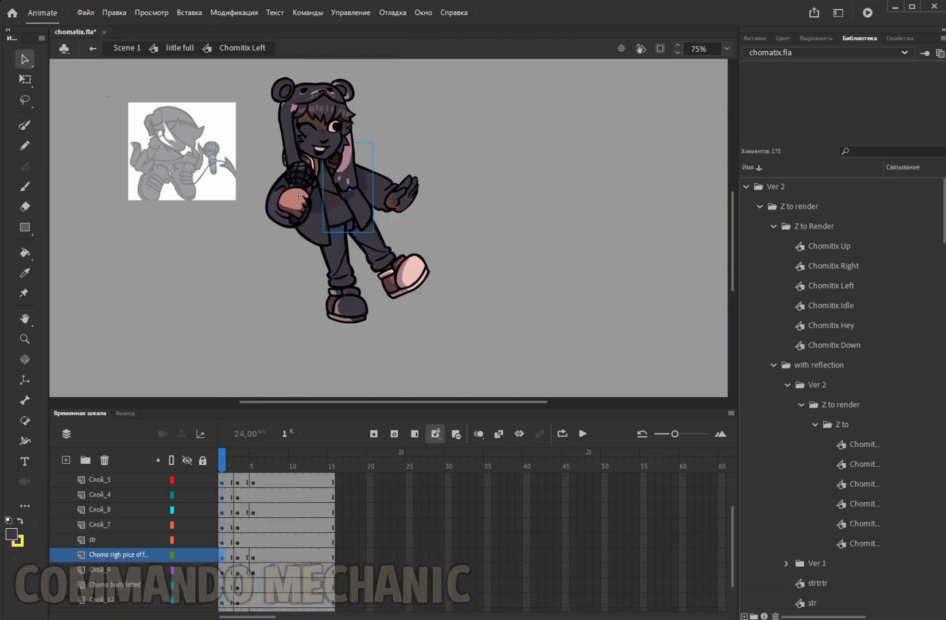
Step: Repaint the orange microphone hand and the pink shoe of the Choma leg foot left lefted symbol in dark greys
double_click(290, 201)
double_click(345, 247)
double_click(371, 248)
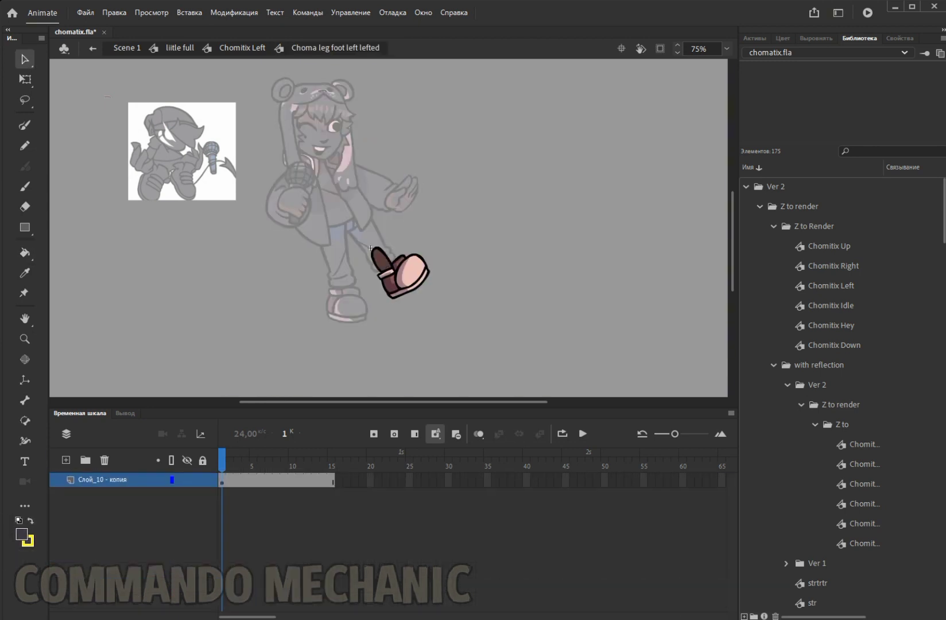
double_click(370, 248)
key(ctrl+e)
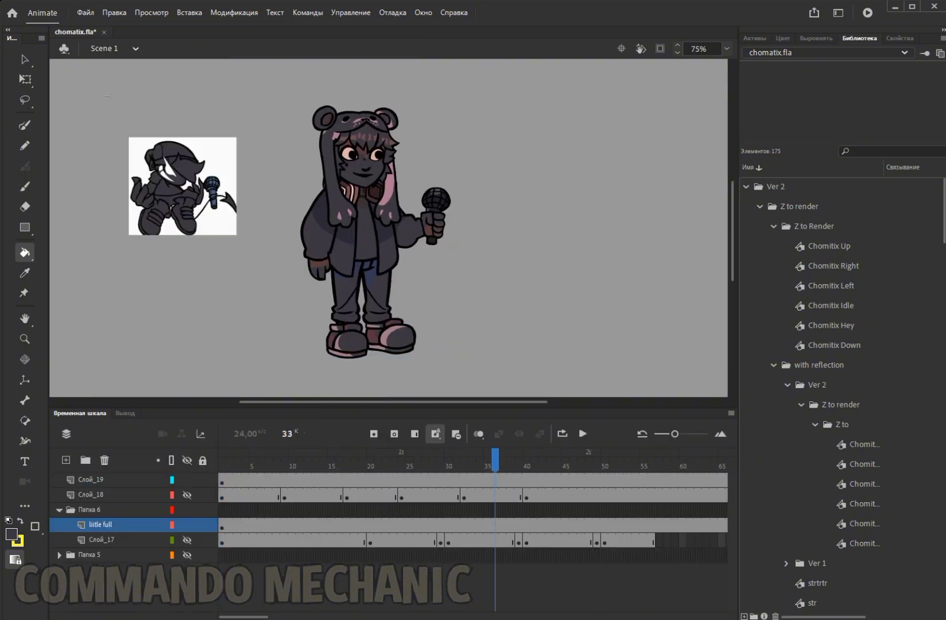
Step: Open the Chomitix Left pose inside liitle full and repaint the light areas of its Headphones right symbol in dark grey
key(Return)
key(v)
double_click(305, 197)
double_click(306, 197)
key(k)
click(726, 48)
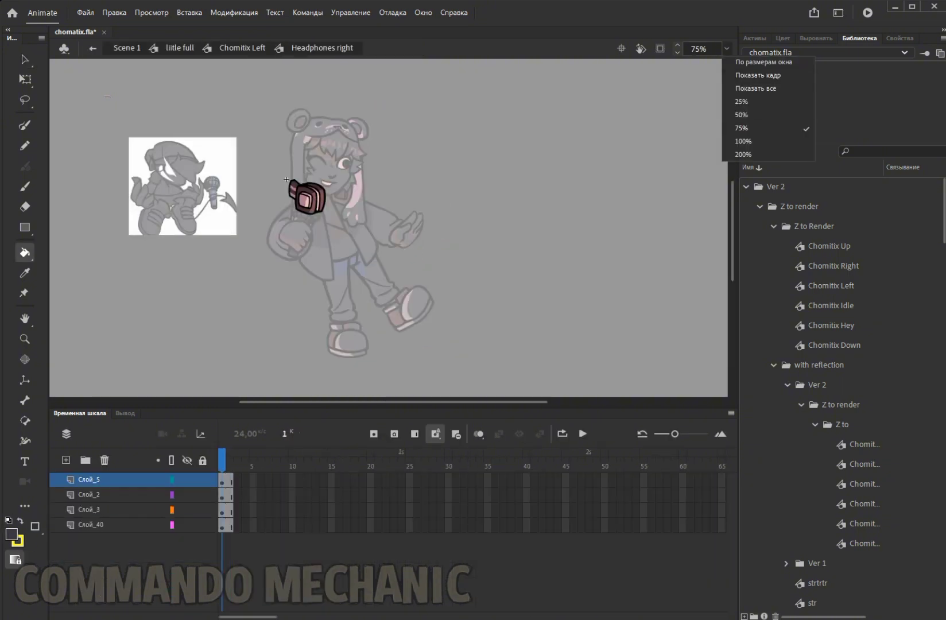
click(771, 125)
click(278, 183)
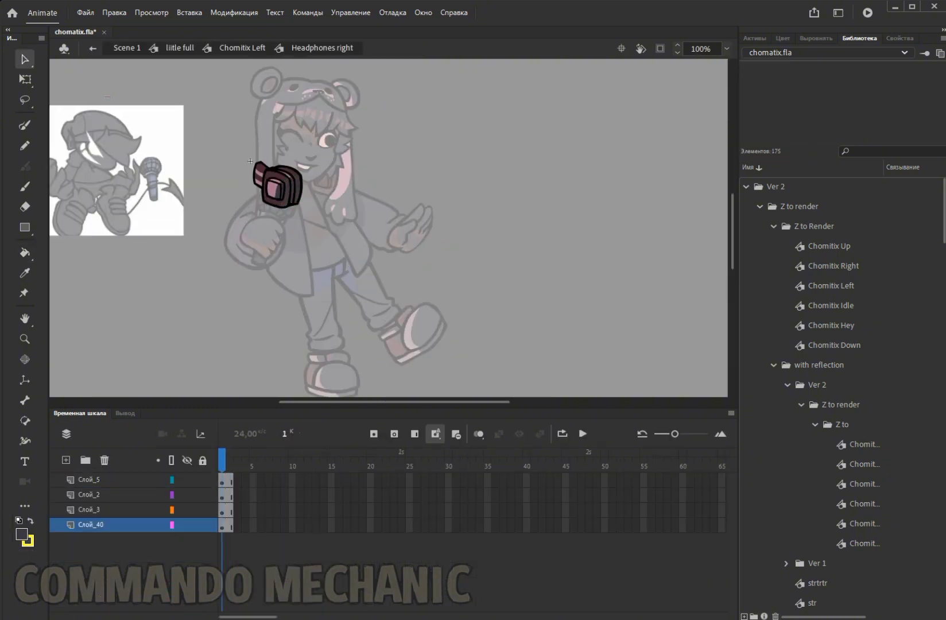
double_click(249, 161)
double_click(250, 161)
Step: Repaint the microphone hand in Choma bulk hander and the sleeve in str of the Chomitix Right pose in dark grey
double_click(398, 184)
double_click(397, 184)
key(k)
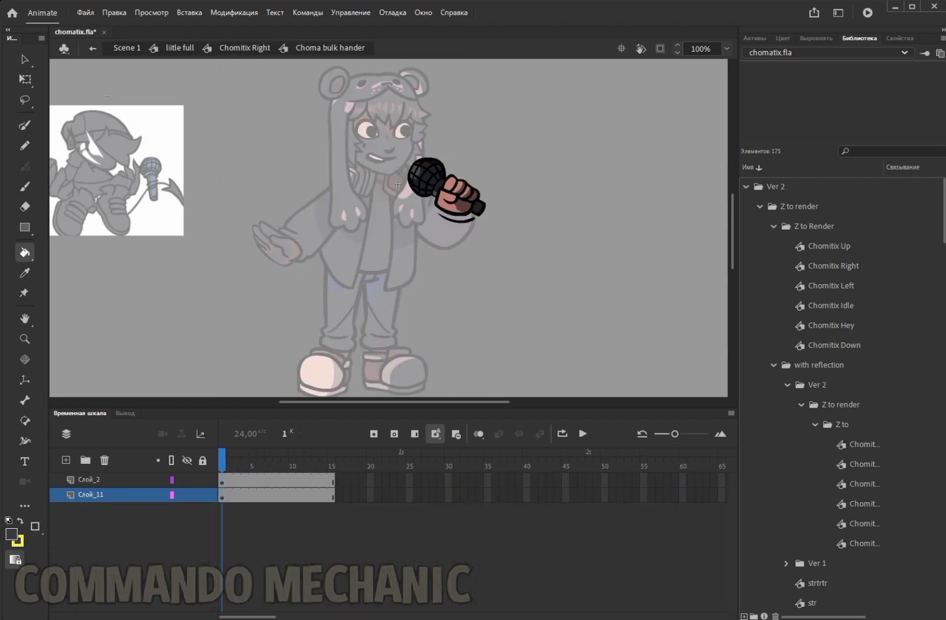
key(k)
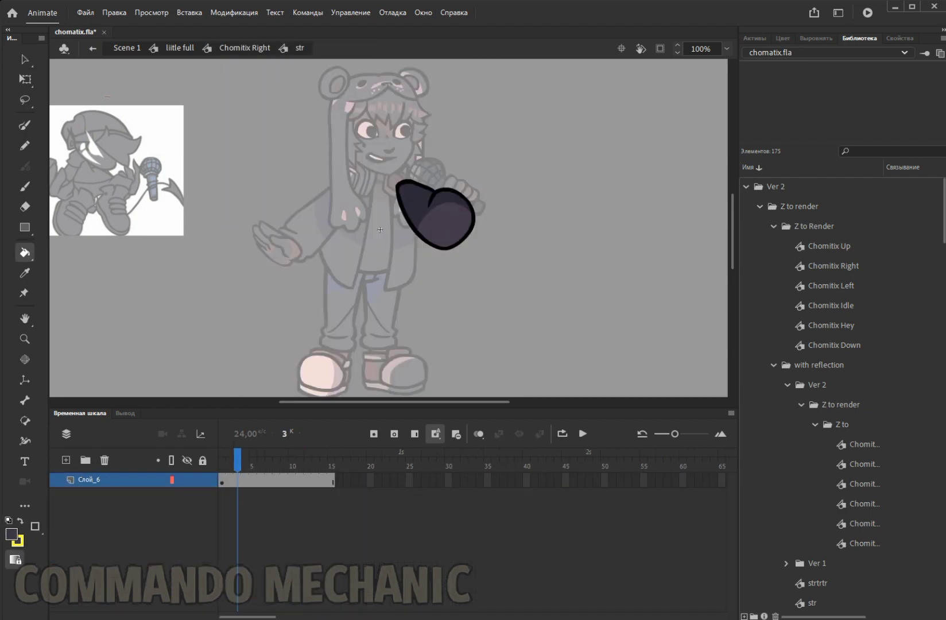
key(ctrl+e)
Step: Repaint the light toe area of the Choma right right fiit shoe in dark grey, then leave the symbol
double_click(322, 367)
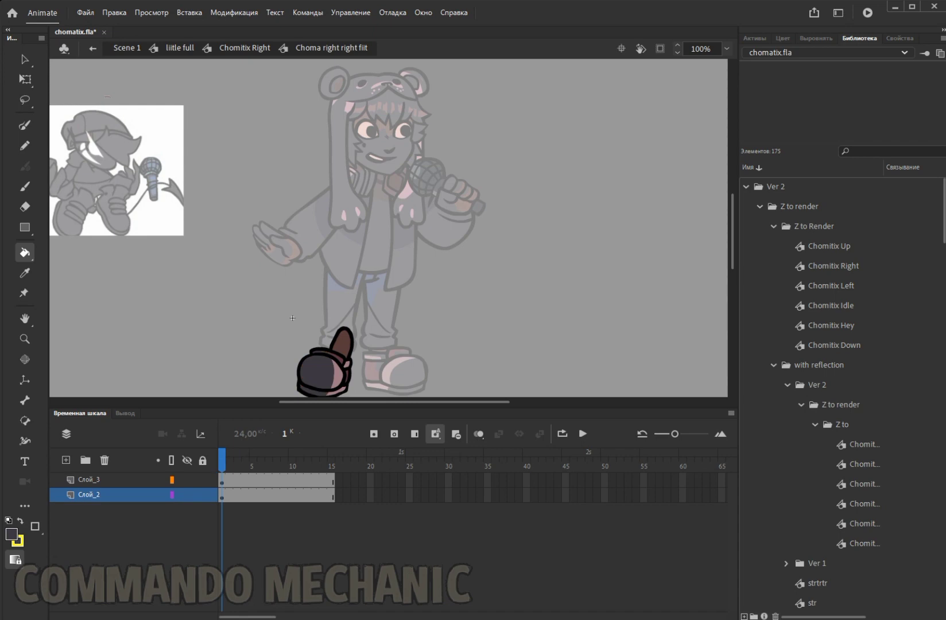
key(v)
double_click(103, 291)
double_click(104, 291)
Step: Repaint the raised hand in the Chomatic uphanderup symbol of the Chomitix Up pose in dark grey and leave the pose
double_click(261, 242)
double_click(264, 196)
key(k)
click(261, 198)
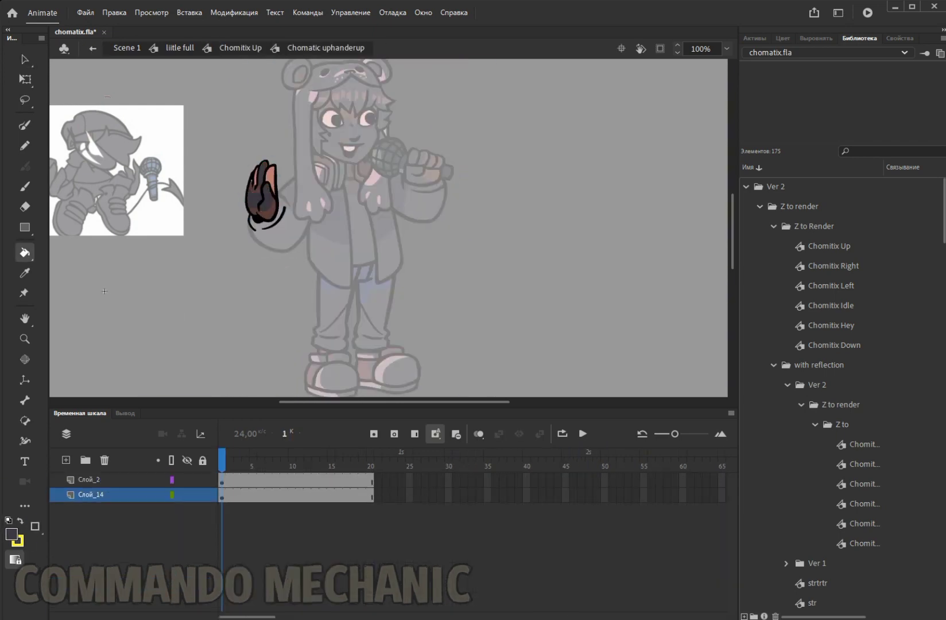
key(v)
double_click(104, 291)
double_click(104, 291)
Step: Repaint the salmon back of the Down hand symbol and the first blue knee of the Chomitix Down pose in dark grey
double_click(378, 276)
double_click(380, 281)
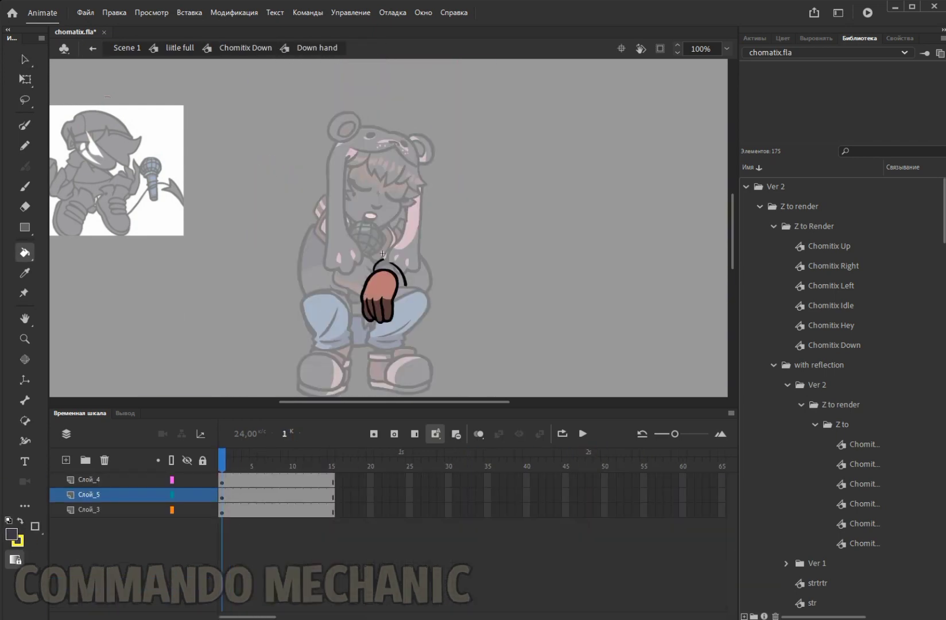
double_click(330, 319)
key(k)
click(330, 319)
Step: Repaint the other blue knee of the Chomitix Down pose, in Символ 1, in dark grey and return to Scene 1
key(v)
double_click(396, 315)
key(k)
click(396, 316)
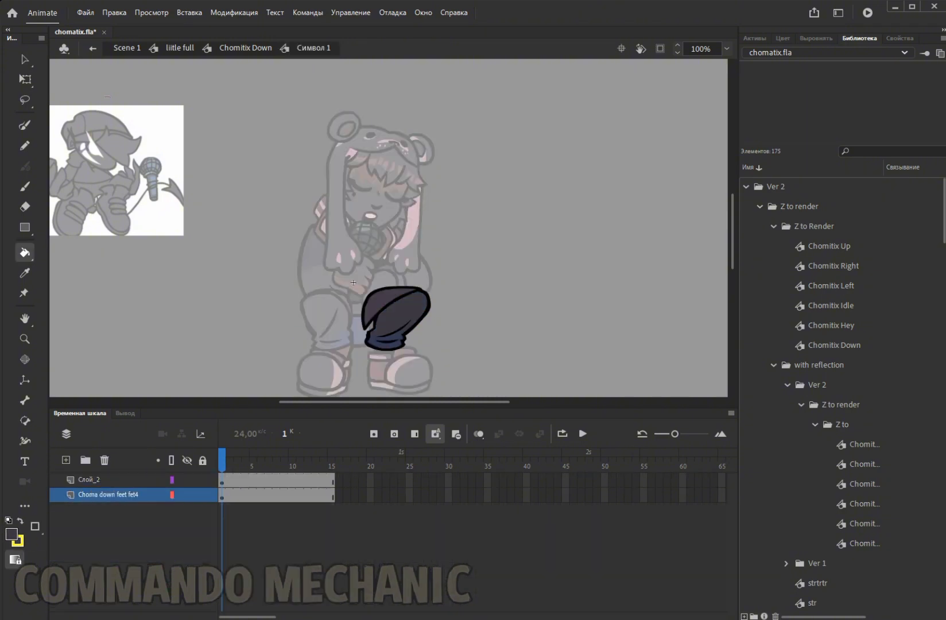
double_click(248, 221)
double_click(248, 222)
double_click(248, 222)
Step: Advance to the Chomitix Hey pose and repaint the microphone hand in its strtrtr symbol with the sampled dark grey
key(period)
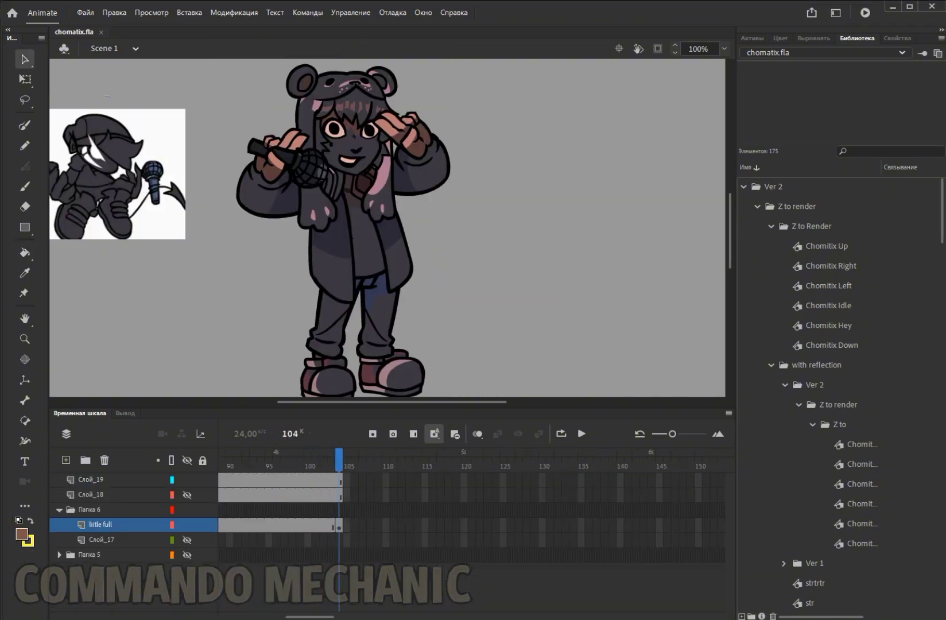
double_click(267, 213)
key(i)
double_click(253, 146)
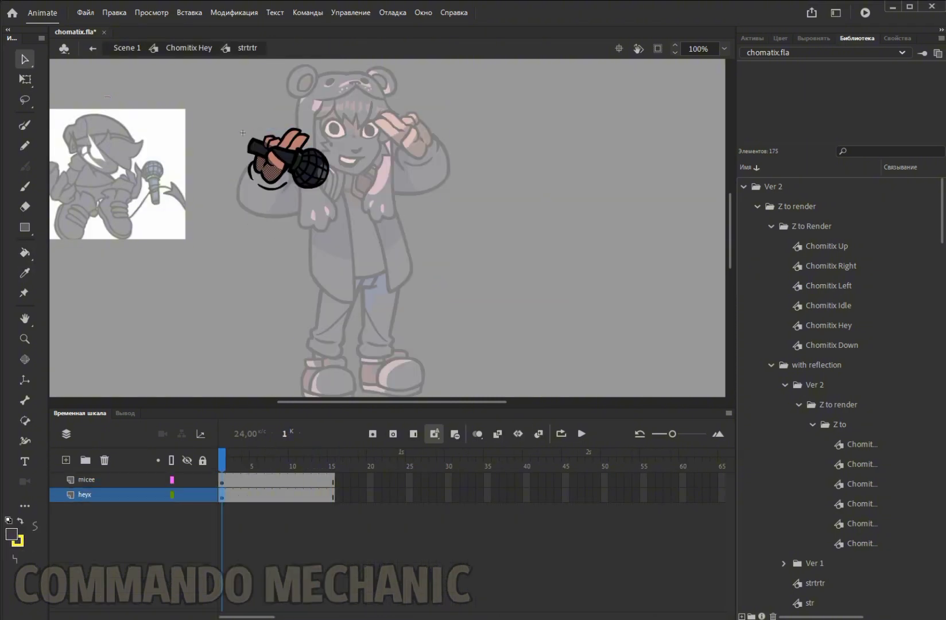
double_click(256, 144)
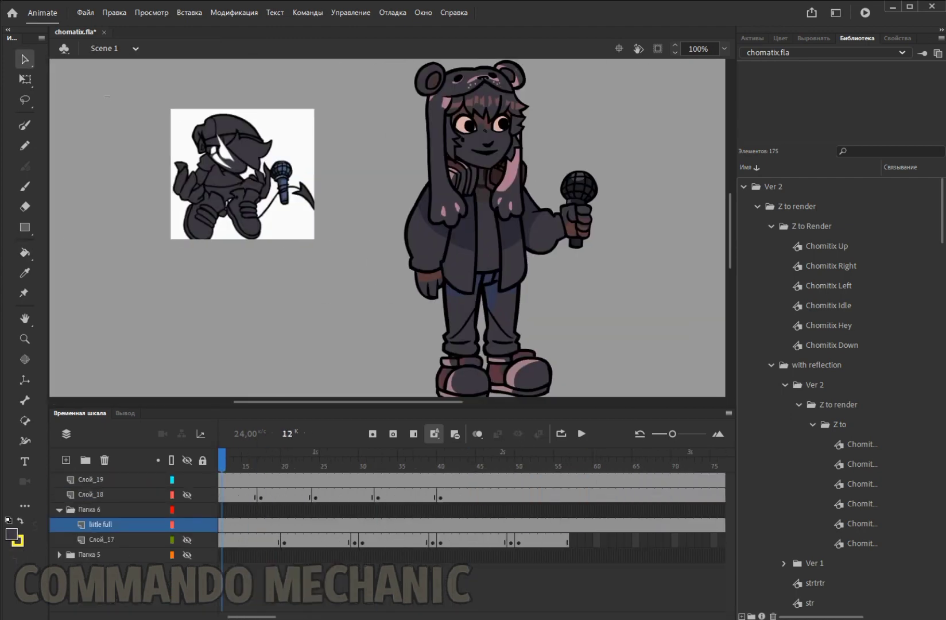
Step: Set the fill colour to the darker shadow grey #2B2730
click(16, 539)
click(206, 386)
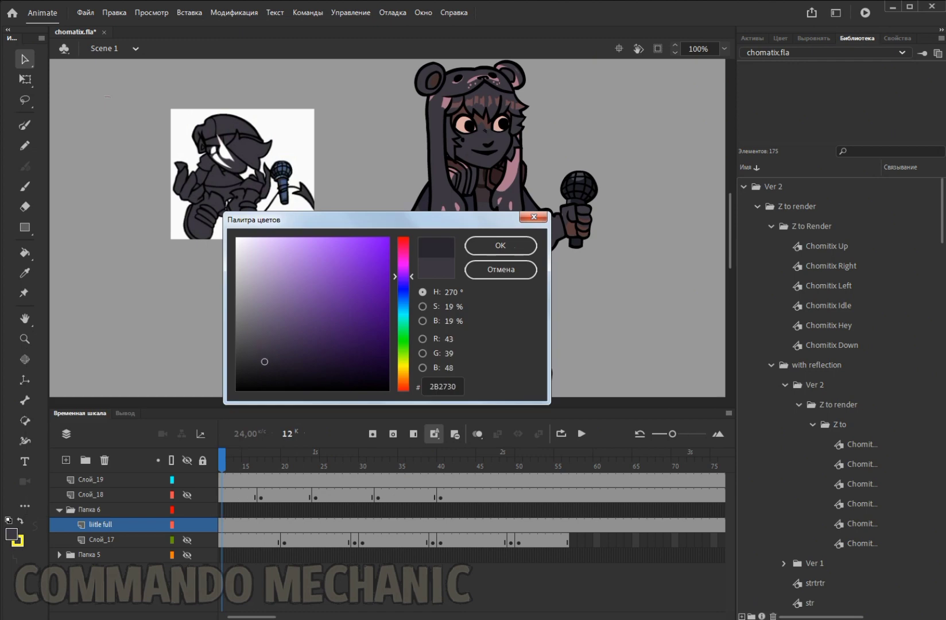
click(498, 245)
Step: Return to the Chomitix Idle pose and repaint the sleeve and hand shadows of Choma righ idle hand in the darker grey
key(comma)
key(comma)
key(comma)
key(comma)
key(comma)
double_click(421, 201)
double_click(422, 201)
double_click(422, 201)
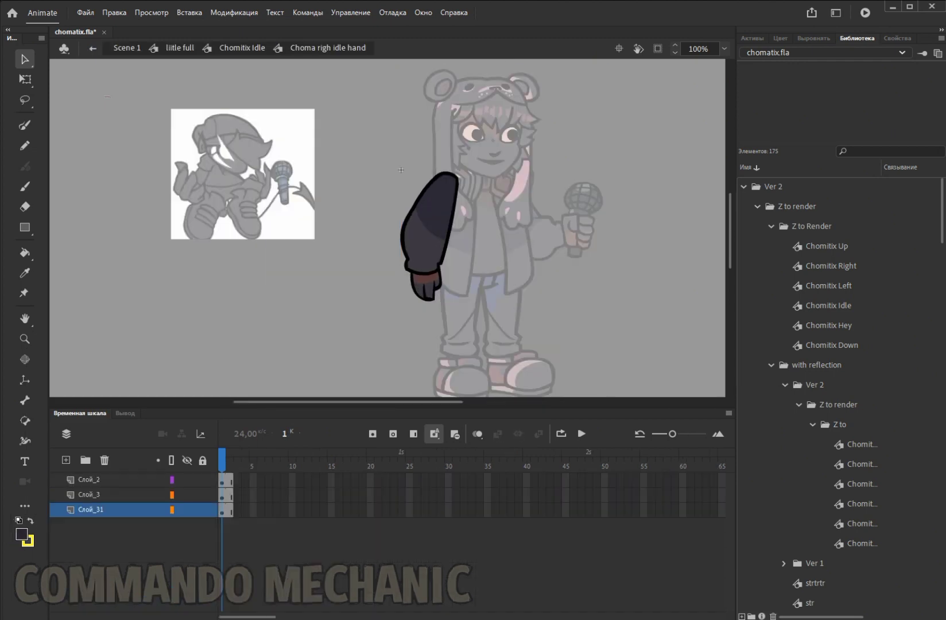
double_click(401, 170)
Step: Repaint the pink paw pads and shadow of the Choma head thing hat flap in the darker grey at 200% zoom
double_click(401, 169)
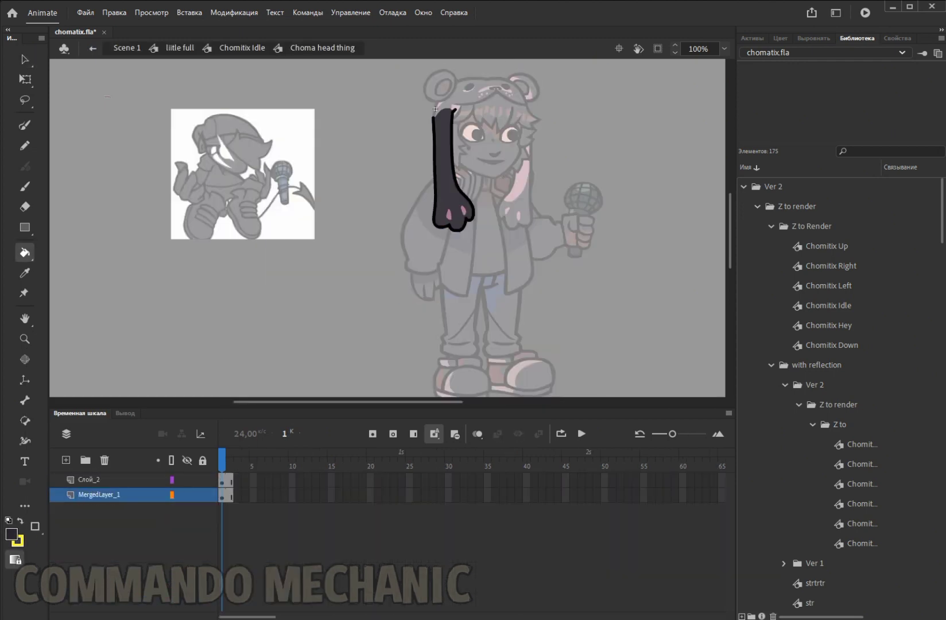
scroll(435, 190, up, 3)
key(v)
click(725, 48)
click(712, 136)
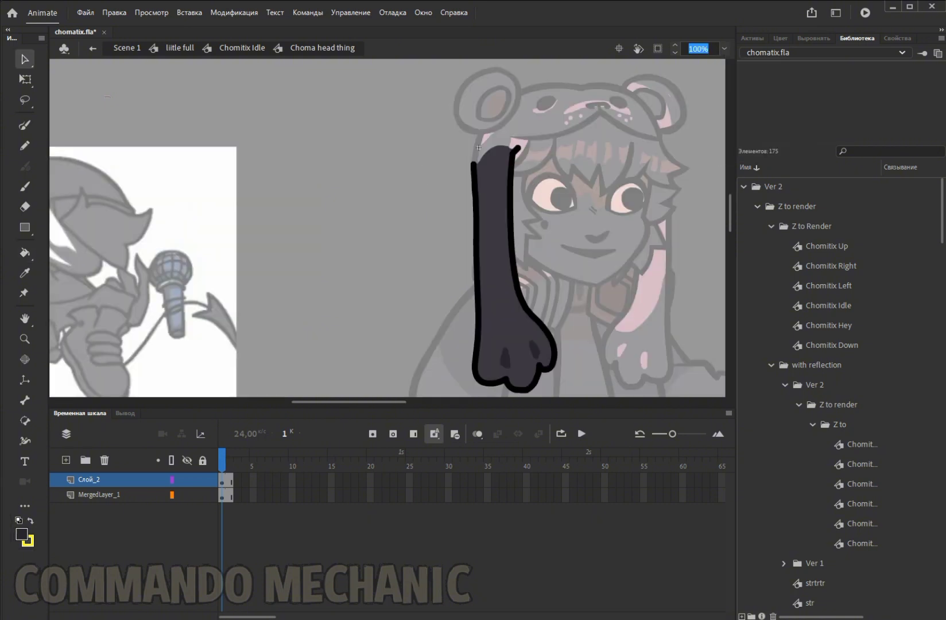
double_click(345, 229)
Step: Repaint the pink ear, muzzle and shadow areas of the bear hat in the Choma face symbol in the darker grey
double_click(574, 172)
key(k)
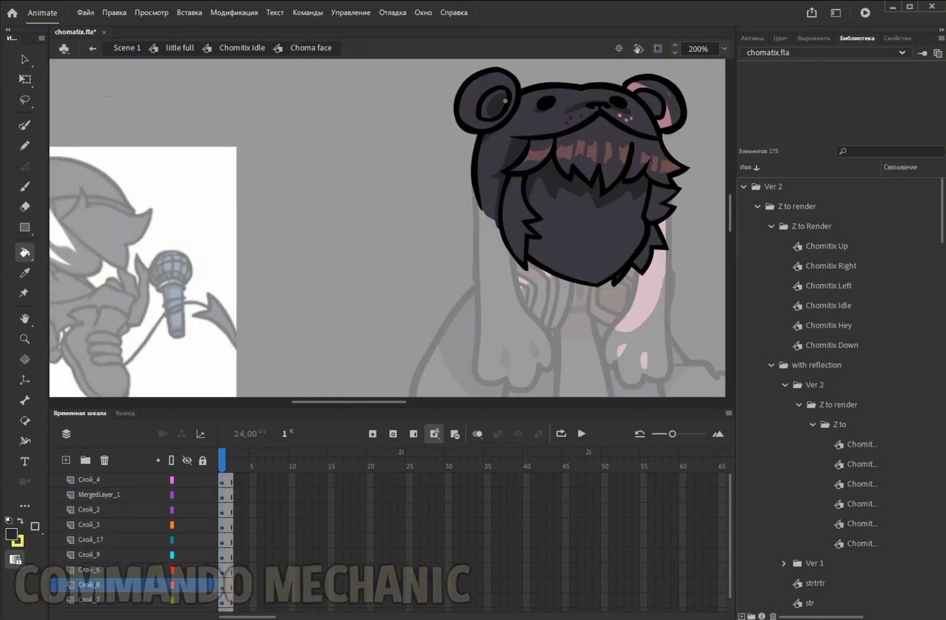
key(v)
Step: Repaint the pink strip and paw pads of the Choma left thing hat symbol in the darker grey
double_click(604, 153)
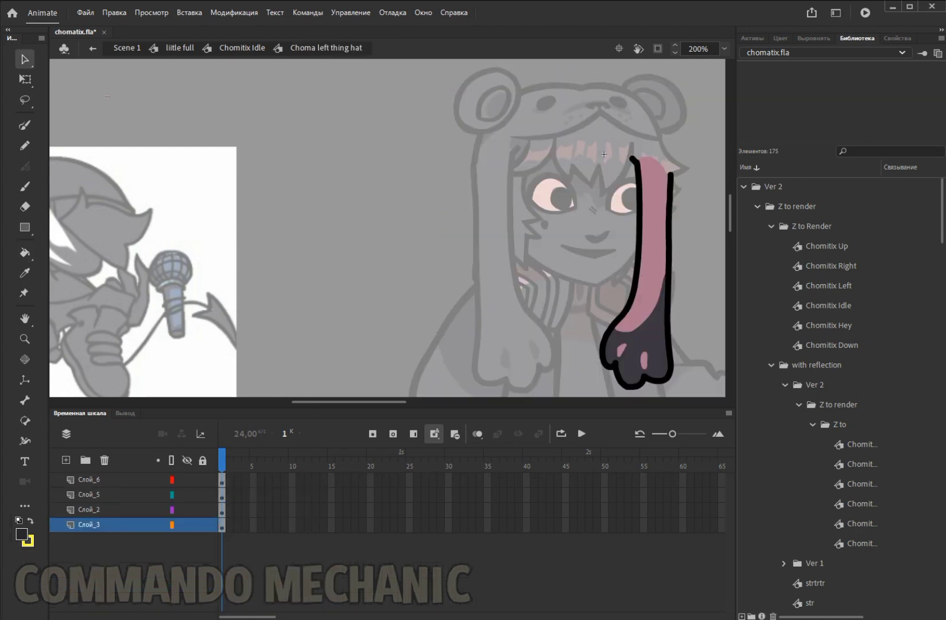
click(651, 218)
key(v)
Step: Repaint the pink and maroon areas of the Headphones right and Choma headphones symbols in the darker grey, then return to Chomitix Idle
double_click(472, 235)
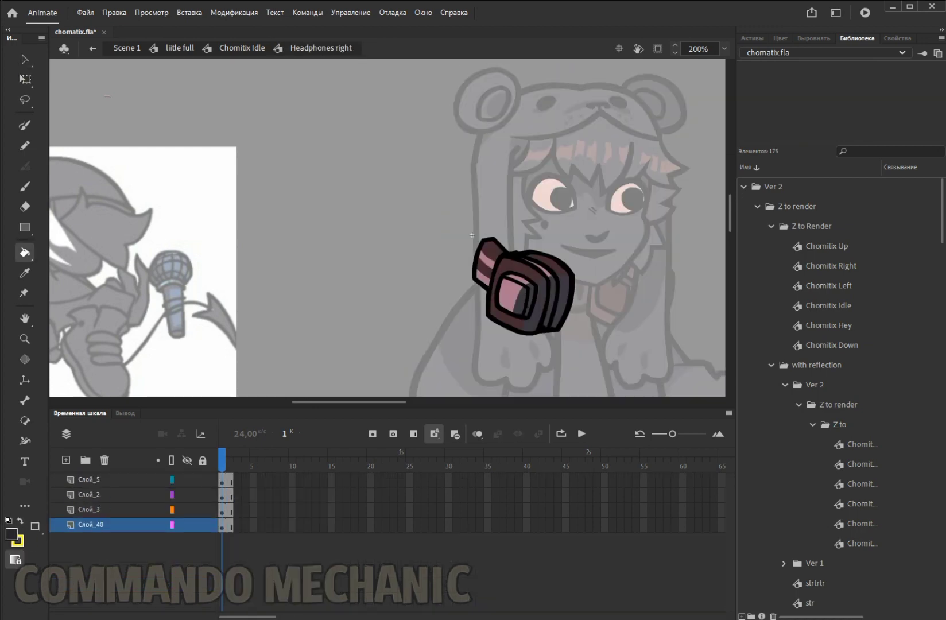
click(505, 269)
click(494, 256)
double_click(620, 287)
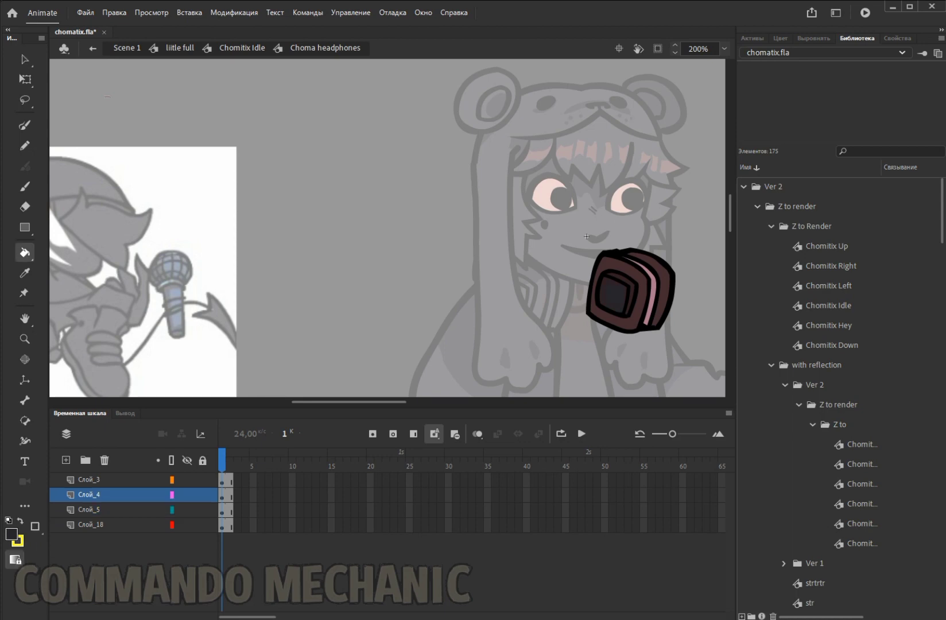
click(614, 292)
click(242, 48)
Step: Repaint the sleeve shadow and orange finger shadows of the Choma left hend with mike ide symbol in the darker grey
scroll(387, 230, down, 5)
key(v)
double_click(402, 229)
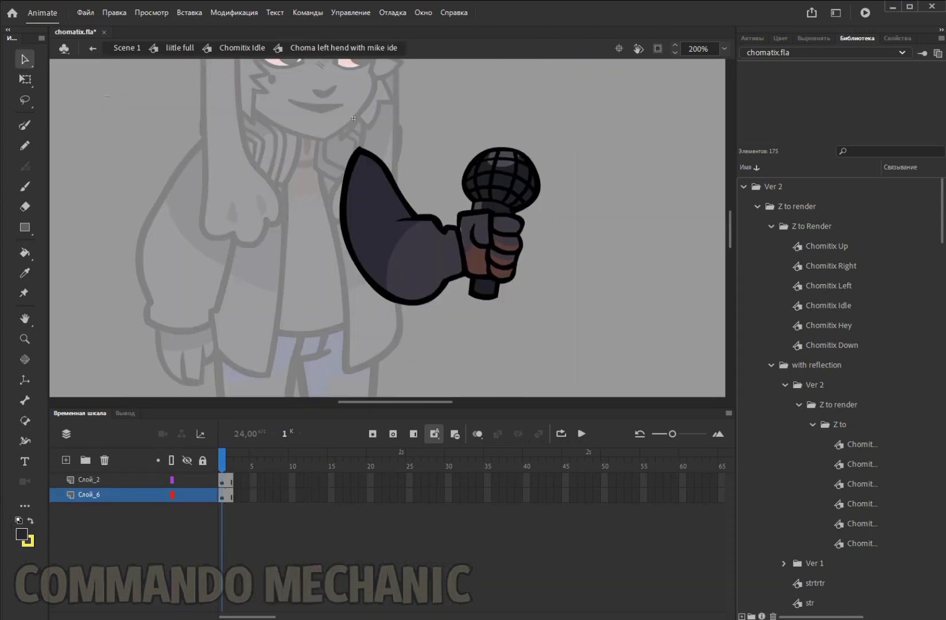
click(503, 247)
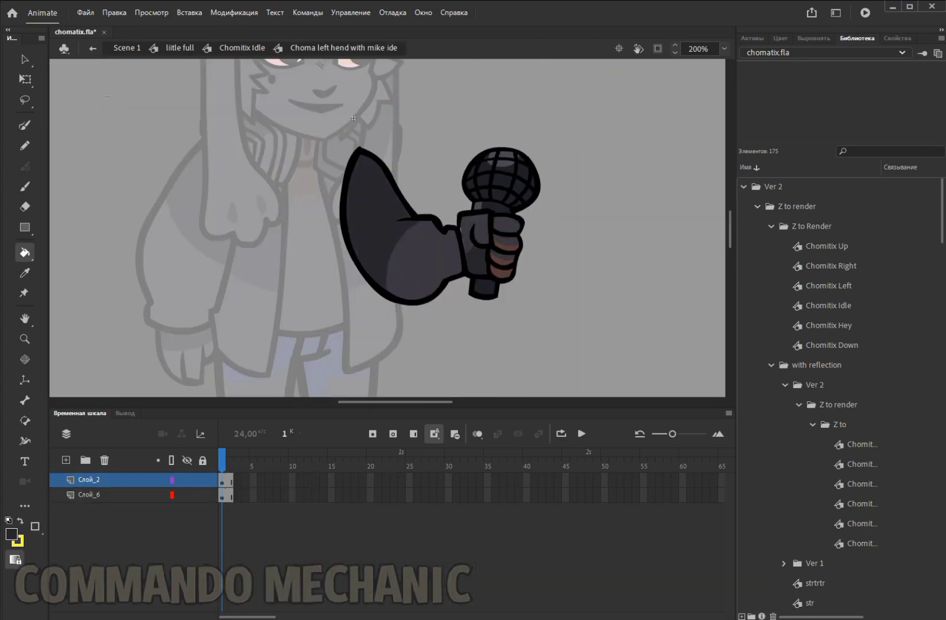
double_click(344, 124)
Step: Repaint the bluish jacket shadow and the neck and collar shadows of the Choma idle body symbol in the darker grey
double_click(321, 128)
click(322, 130)
double_click(317, 127)
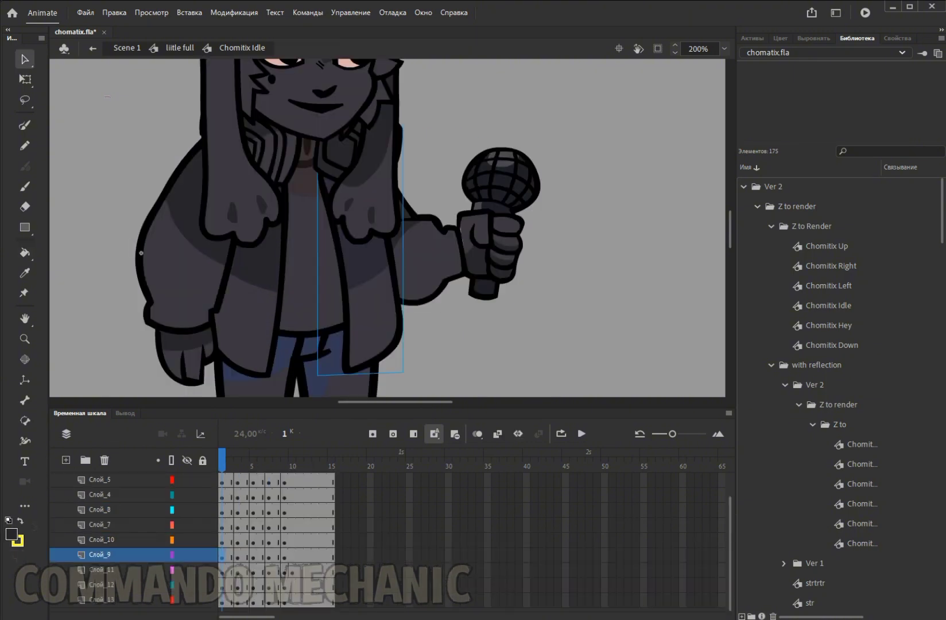
double_click(317, 127)
double_click(317, 127)
double_click(317, 127)
double_click(318, 143)
double_click(298, 104)
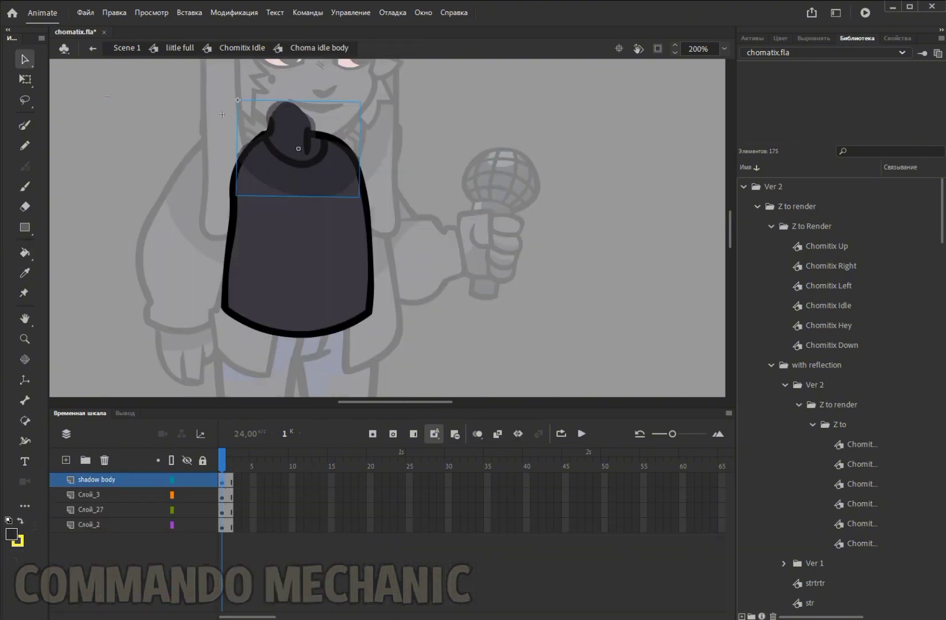
double_click(298, 103)
Step: Repaint the blue shadow areas on both trouser legs of the Chomitix Idle pose in the darker grey
key(v)
scroll(298, 104, down, 4)
double_click(226, 259)
key(k)
key(v)
double_click(212, 142)
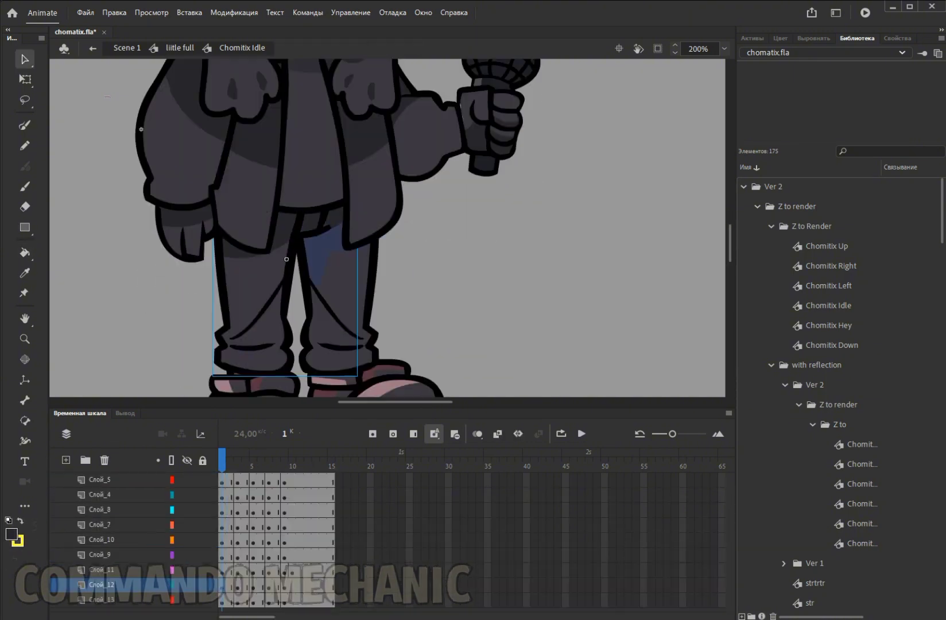
double_click(258, 259)
double_click(307, 120)
Step: Repaint the pink, maroon and brown areas of the Choima leg left idle fronted shoe in the darker grey
double_click(258, 276)
key(k)
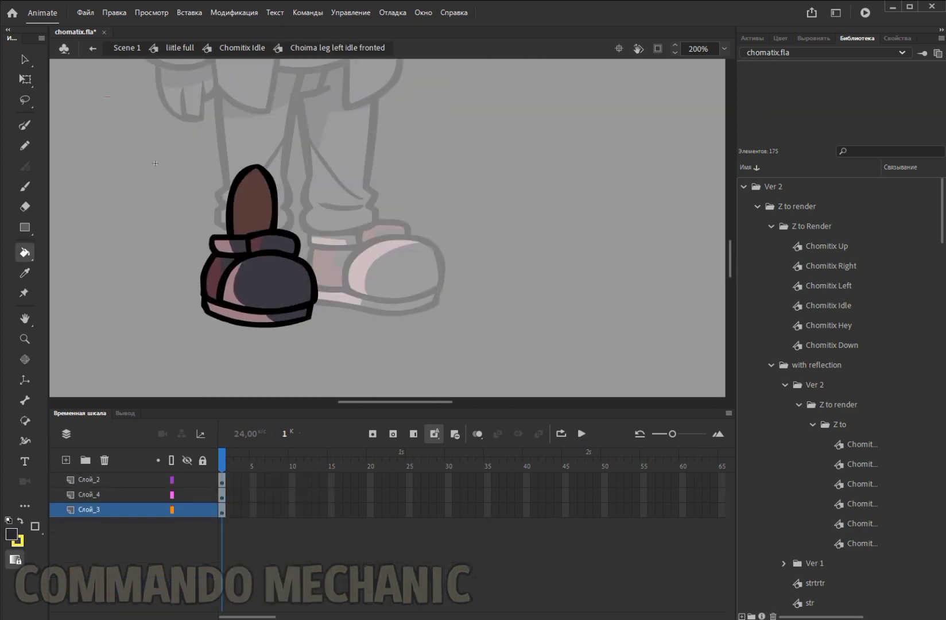
click(218, 275)
key(v)
double_click(517, 172)
Step: Repaint the shadow areas of the Choma righ idle foot shoe in the darker grey, undoing stray fills, and return to liitle full
double_click(396, 269)
key(k)
key(ctrl+z)
key(ctrl+z)
key(ctrl+z)
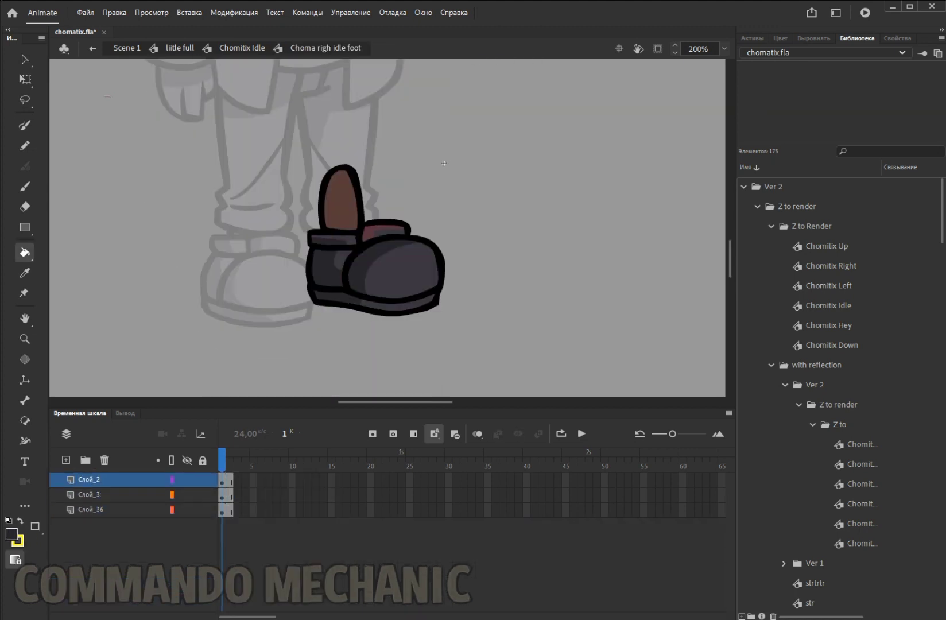
key(v)
key(ctrl+z)
key(v)
click(180, 47)
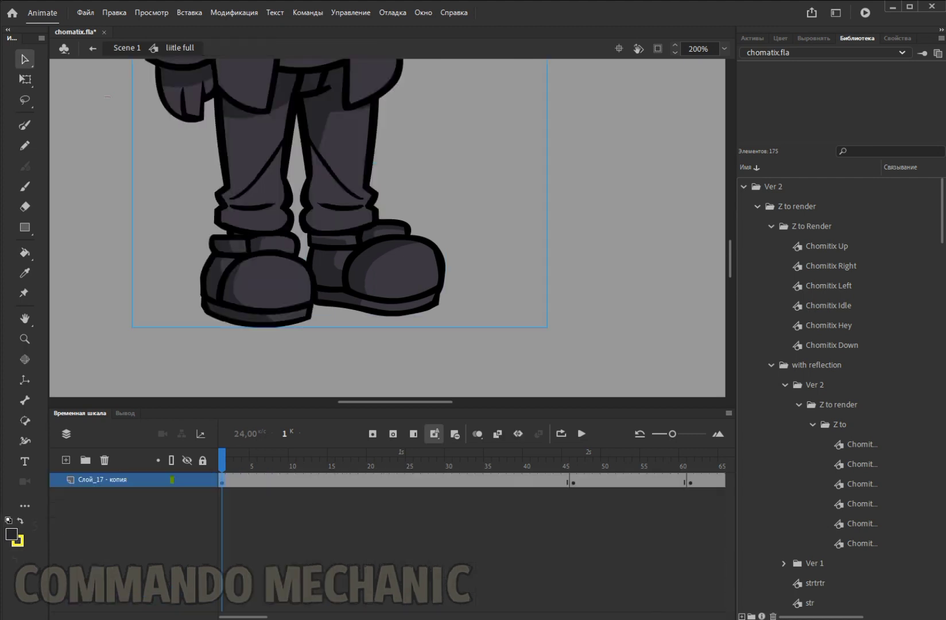
Step: Go to the Chomitix Left pose and repaint the finger shadows of its Choma hand with mice bakc symbol in the darker grey
click(725, 49)
click(746, 64)
key(.)
drag(230, 453, 573, 454)
double_click(322, 229)
double_click(290, 230)
key(k)
key(ctrl+equal)
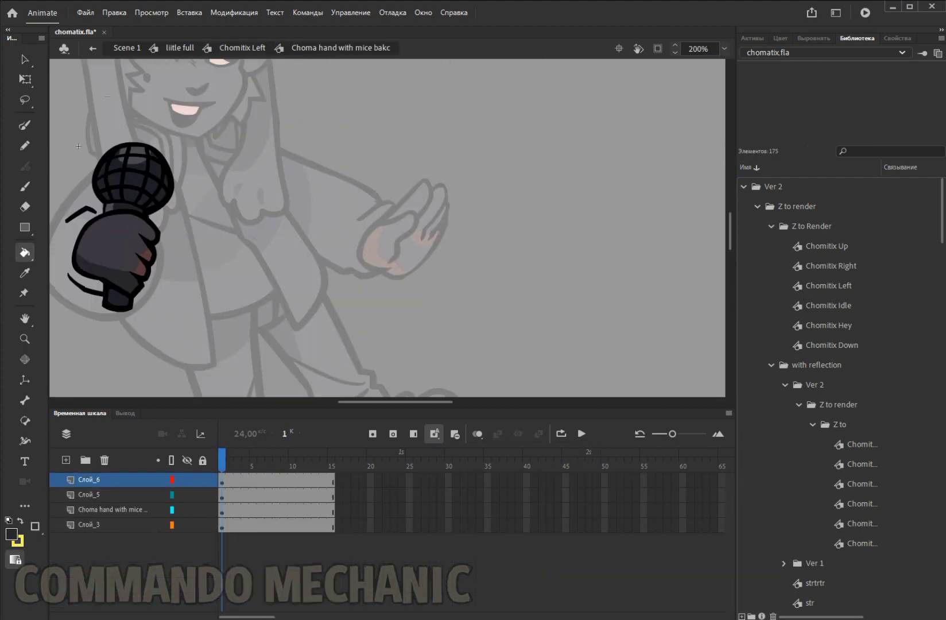
Step: Repaint the shadows of the open hand in Choma hand Left lefted left and of the Choma jecit jacket in the darker grey
key(k)
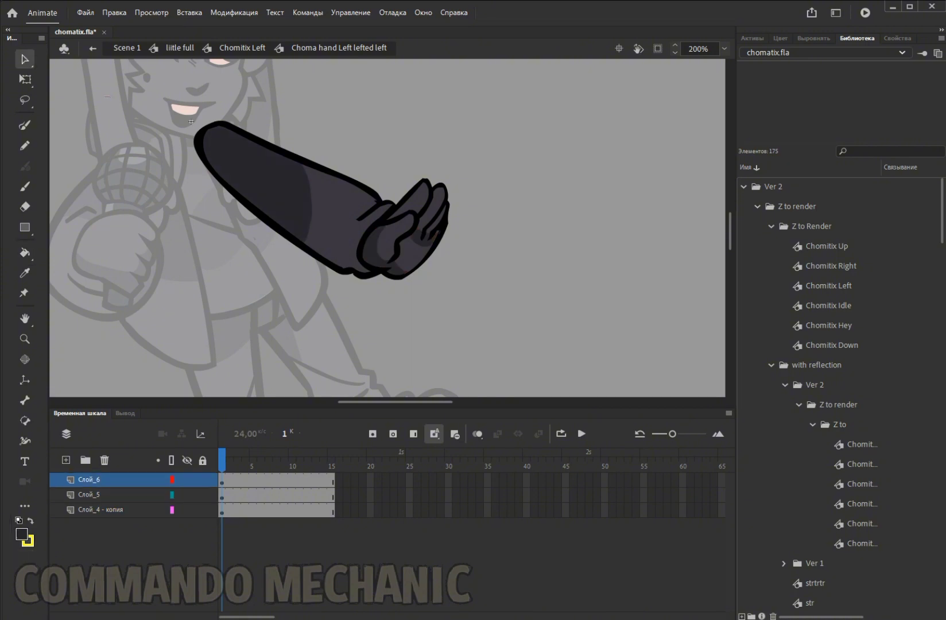
double_click(103, 230)
double_click(103, 230)
double_click(103, 229)
key(k)
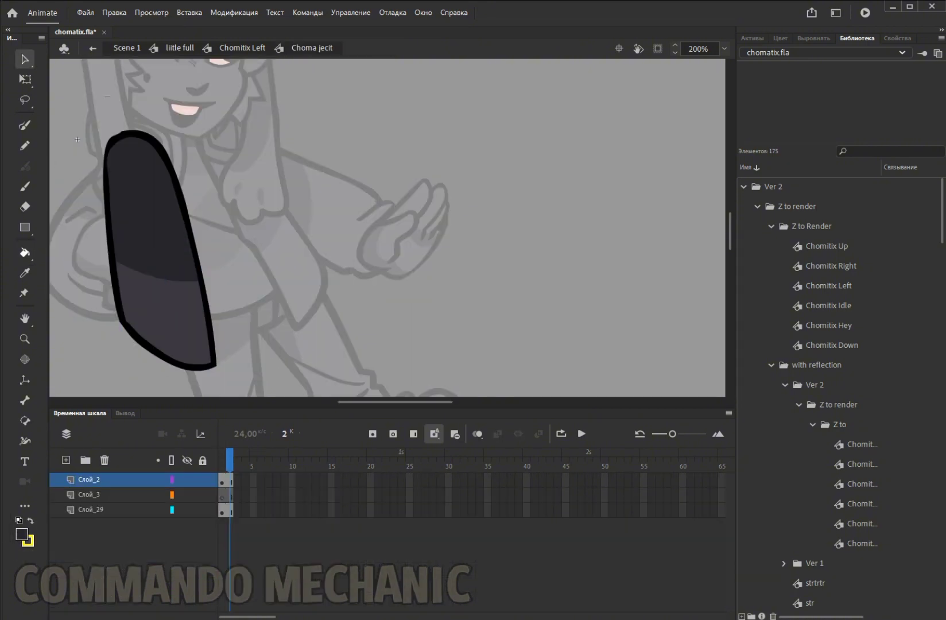
double_click(103, 230)
key(v)
Step: Repaint the pink and maroon areas of the raised shoe in Choma leg foot left lefted's WarpedAsset_1 in the darker grey
double_click(253, 211)
double_click(391, 232)
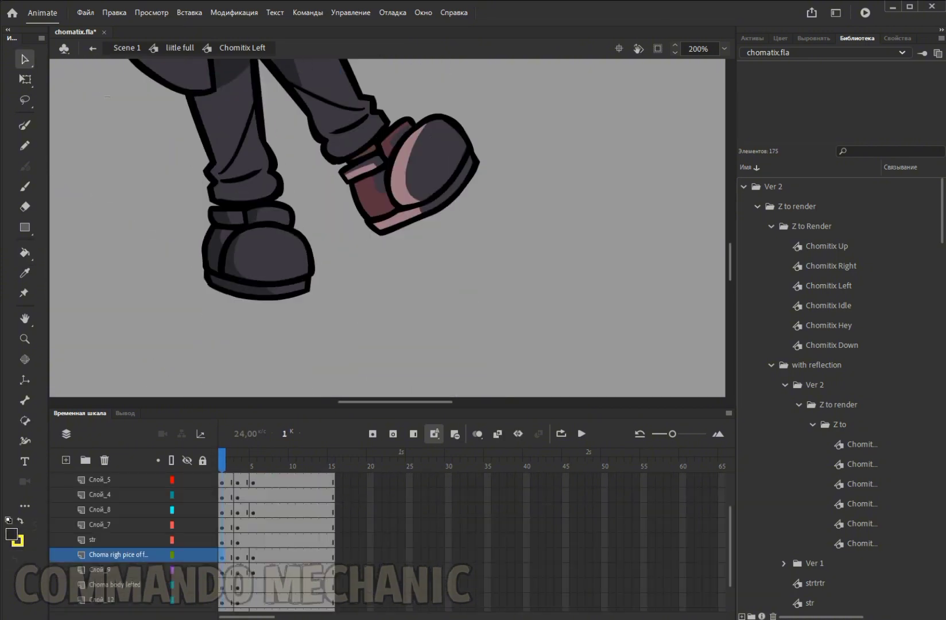
double_click(391, 231)
key(k)
double_click(391, 232)
key(ctrl+minus)
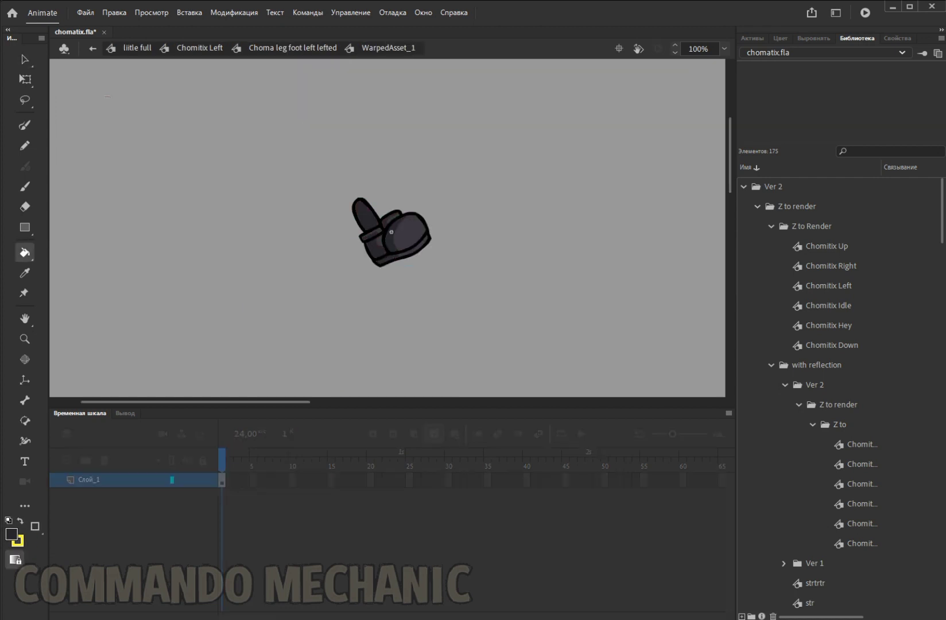
key(ctrl+e)
Step: Go to the Chomitix Right pose and repaint the remaining pink and brown areas of Choma right right fiit in the darker grey
key(End)
key(v)
double_click(410, 237)
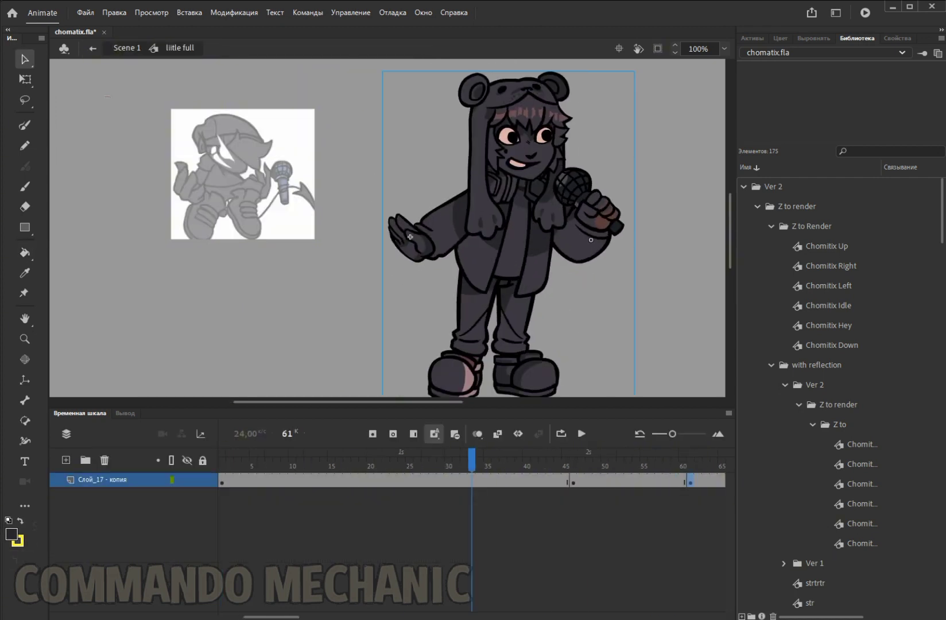
double_click(410, 236)
double_click(410, 237)
key(k)
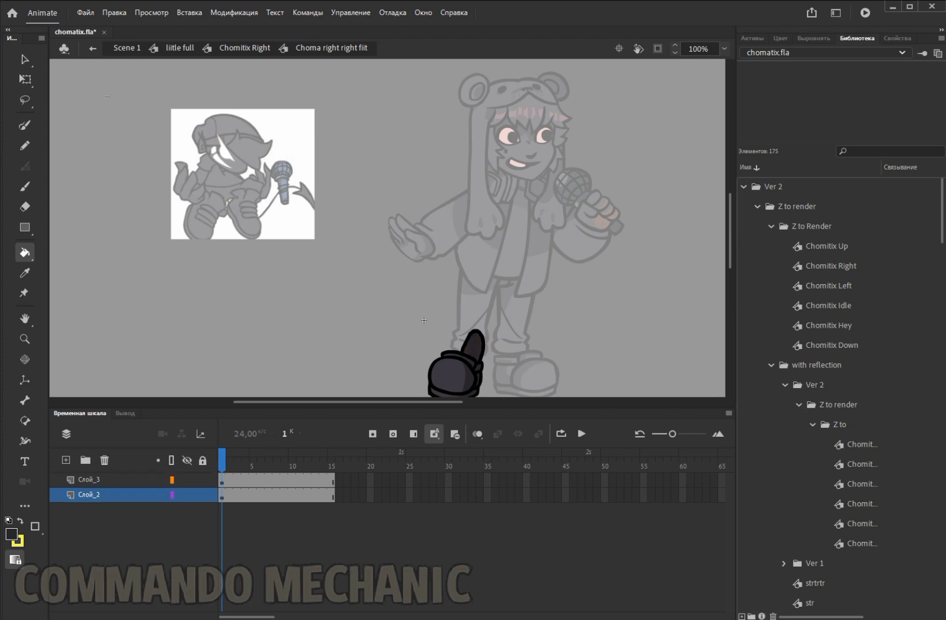
double_click(424, 321)
Step: Repaint the orange finger shadows of the Choma bulk hander microphone hand in the darker grey
double_click(423, 320)
double_click(542, 188)
double_click(541, 188)
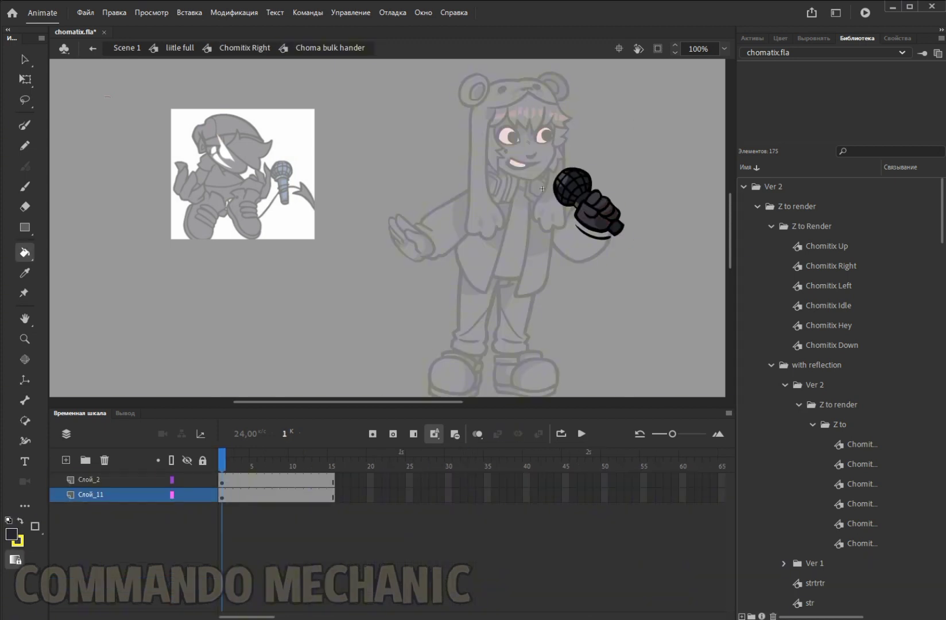
Step: Go to the Chomitix Up pose and repaint the reddish shadows of the Chomatic uphanderup raised hand in the darker grey
click(179, 47)
drag(402, 454, 572, 454)
double_click(396, 200)
double_click(396, 201)
key(k)
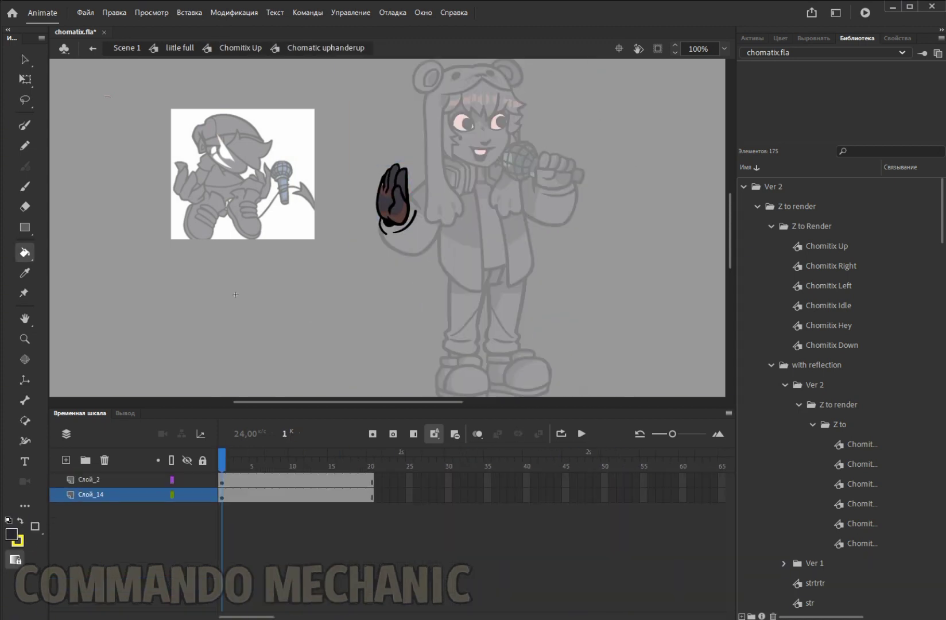
Step: Go to the Chomitix Down pose and repaint the orange areas of the hand resting between the knees in grey
click(179, 48)
drag(468, 453, 573, 454)
double_click(514, 257)
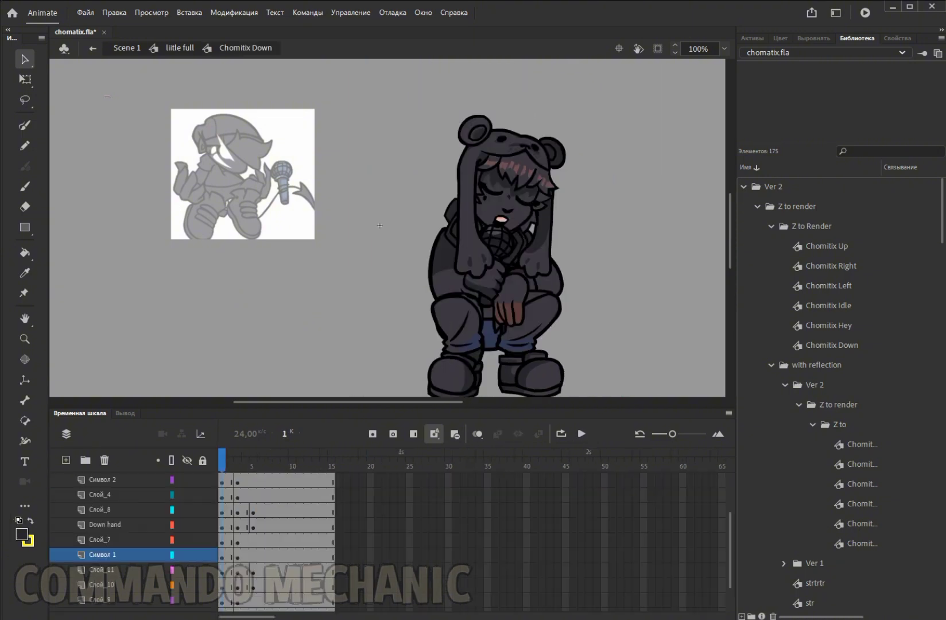
double_click(513, 257)
click(505, 313)
click(498, 313)
key(v)
Step: Repaint the remaining blue trouser shadows of the crouching Chomitix Down pose in the darker grey
double_click(432, 293)
double_click(431, 293)
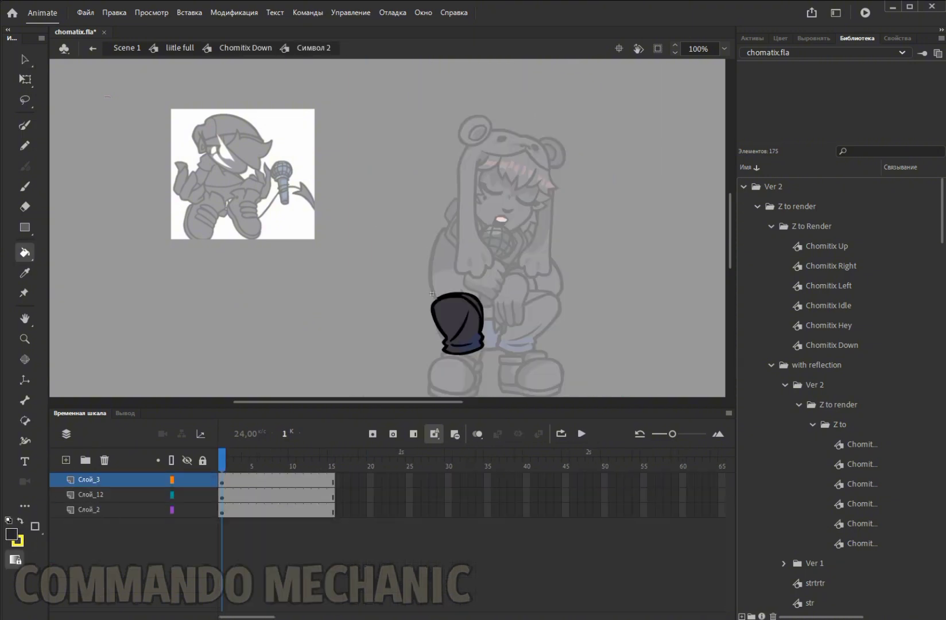
key(k)
double_click(434, 283)
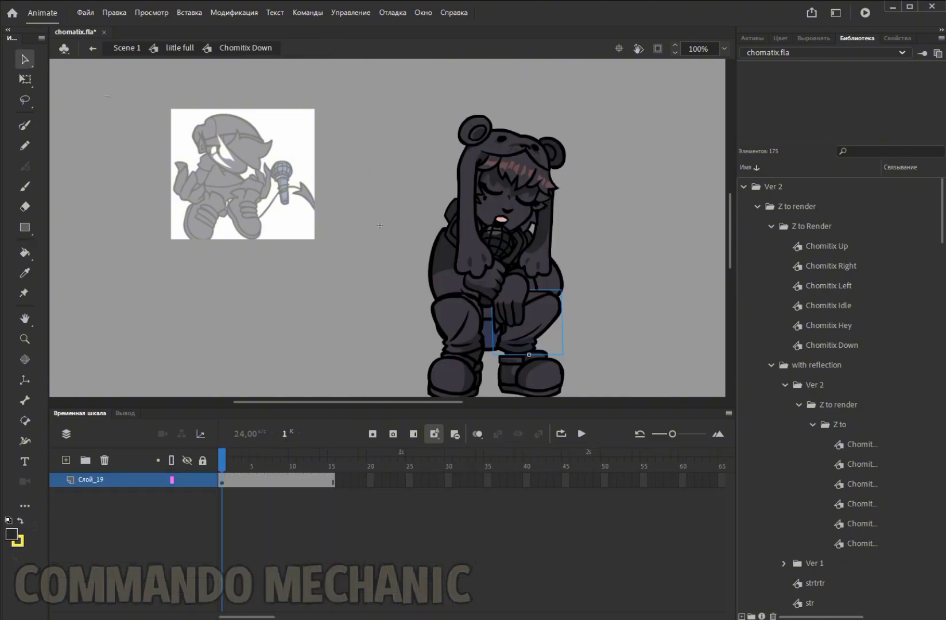
double_click(435, 283)
double_click(435, 283)
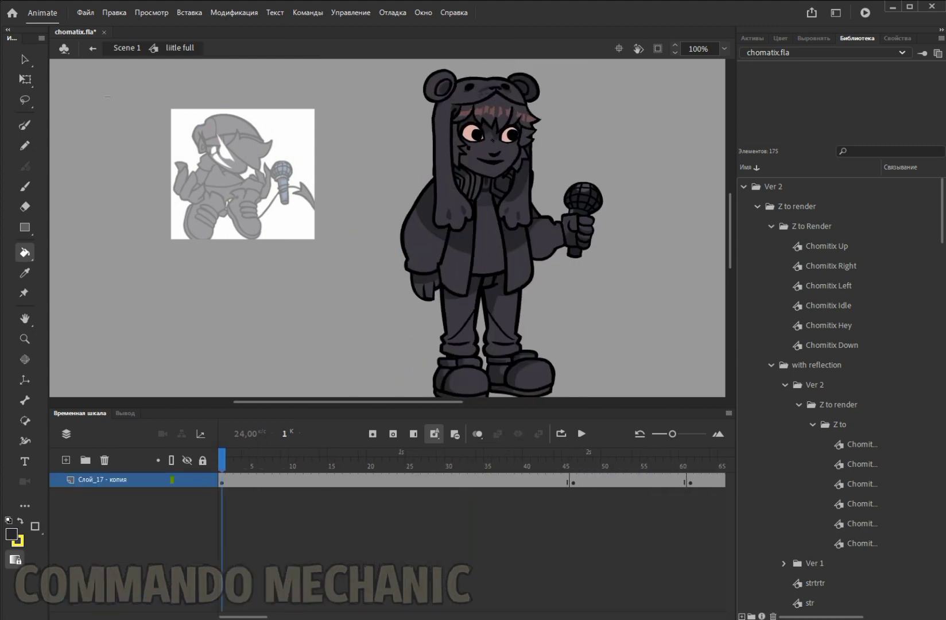
Step: Repaint the reddish areas of the strtrtr microphone hand and the heyx raised hand in the Chomitix Hey pose in grey
double_click(372, 133)
double_click(372, 132)
key(k)
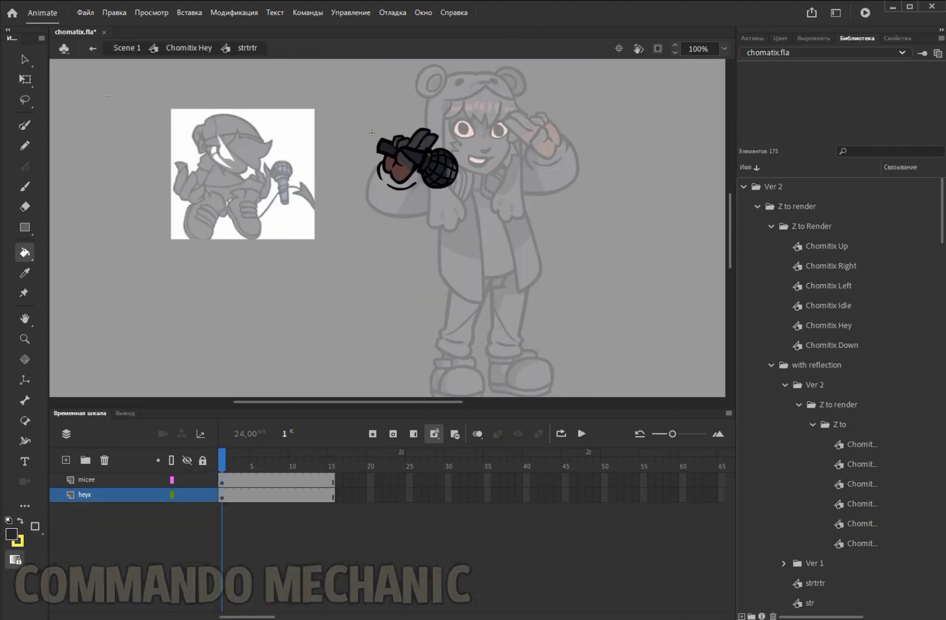
click(724, 49)
click(741, 133)
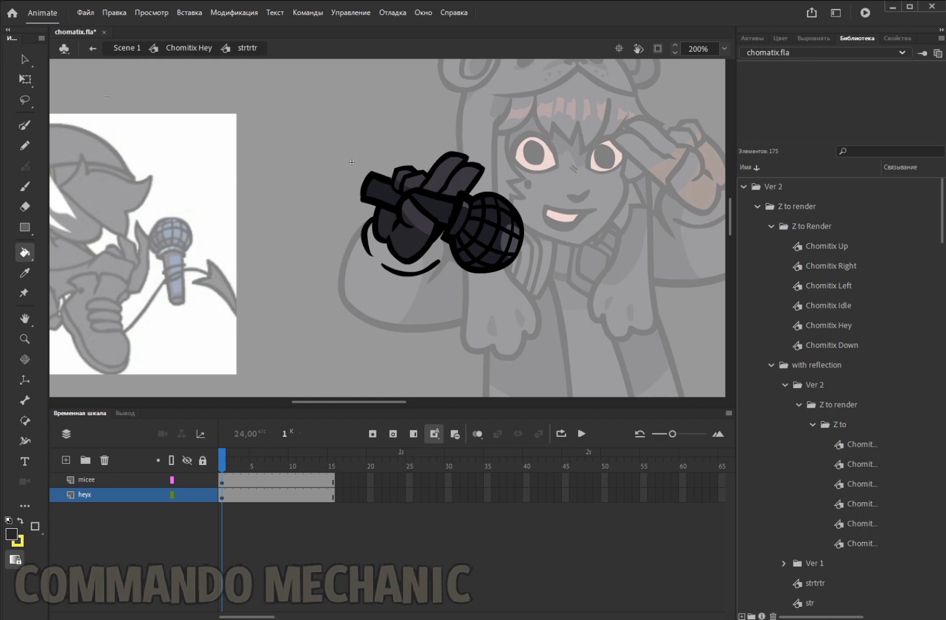
double_click(352, 162)
double_click(448, 164)
key(ctrl+2)
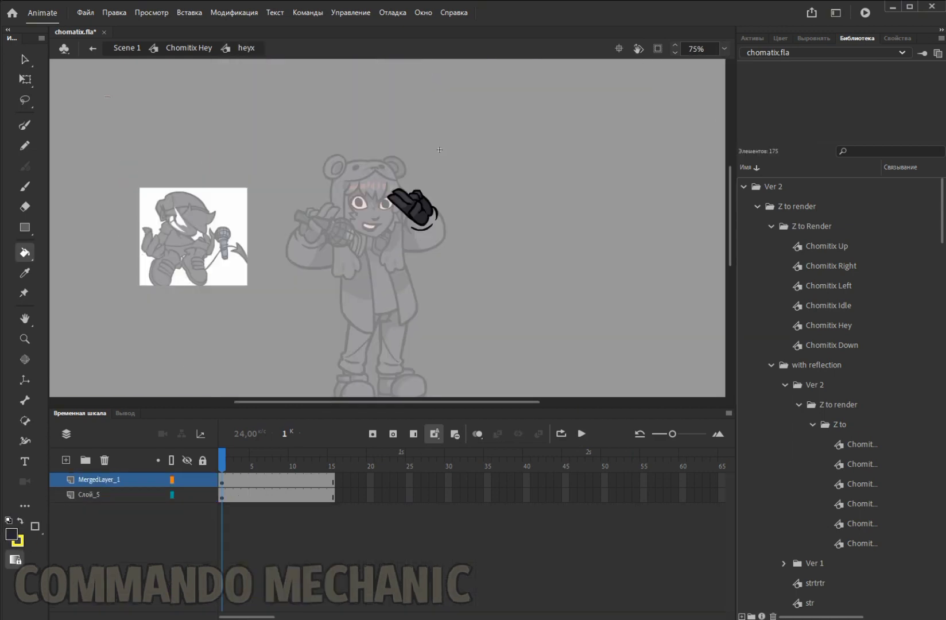
Step: Open Choma face in the Chomitix Idle pose and fill the pink fringe highlights with white
key(ctrl+e)
key(i)
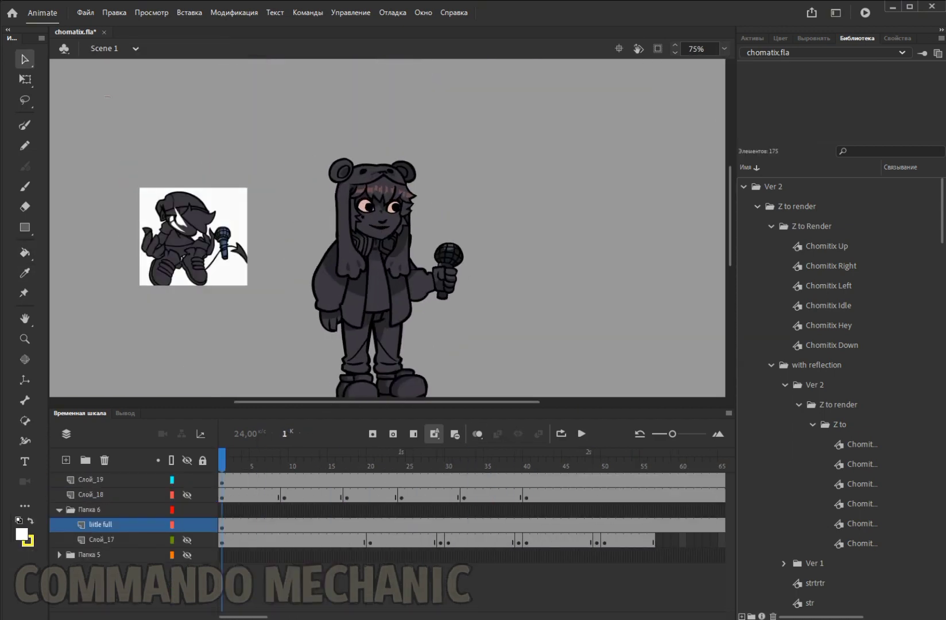
double_click(376, 204)
click(724, 48)
click(741, 133)
key(k)
click(252, 179)
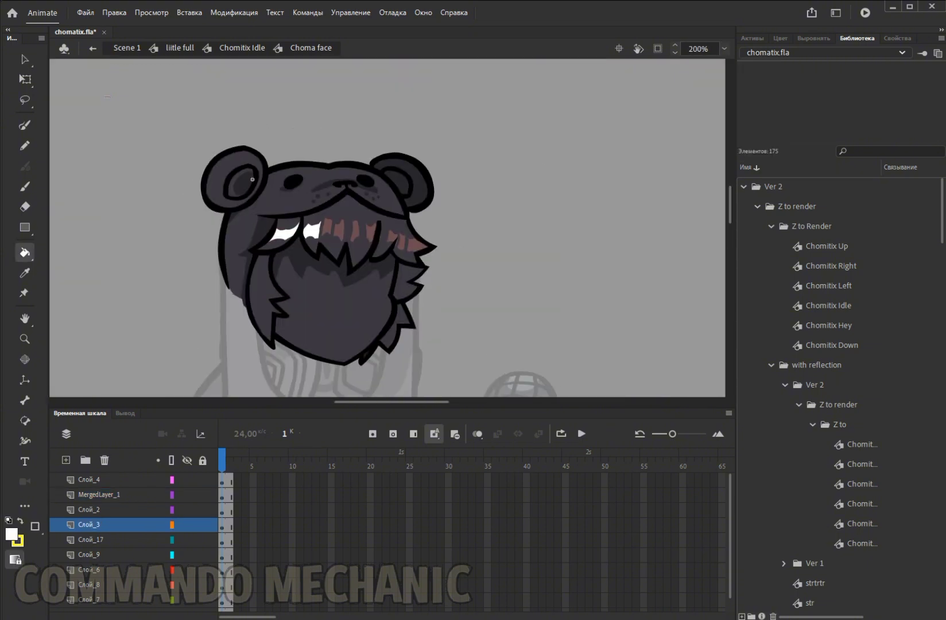
Step: Go to Choma face left and fill the winking eye, open eye and mouth with white across its frames
key(v)
click(271, 236)
double_click(271, 237)
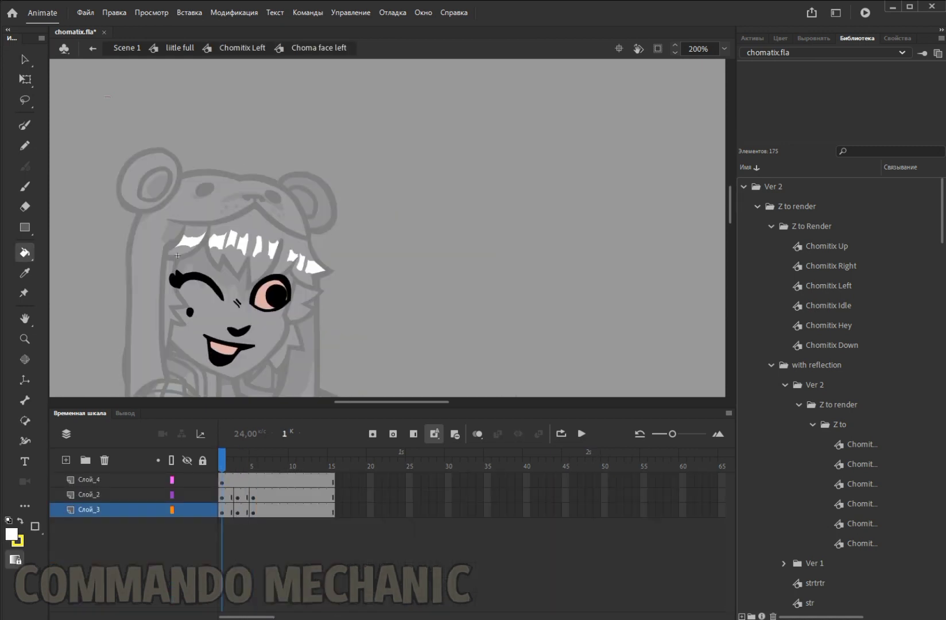
key(period)
key(period)
key(period)
key(period)
key(period)
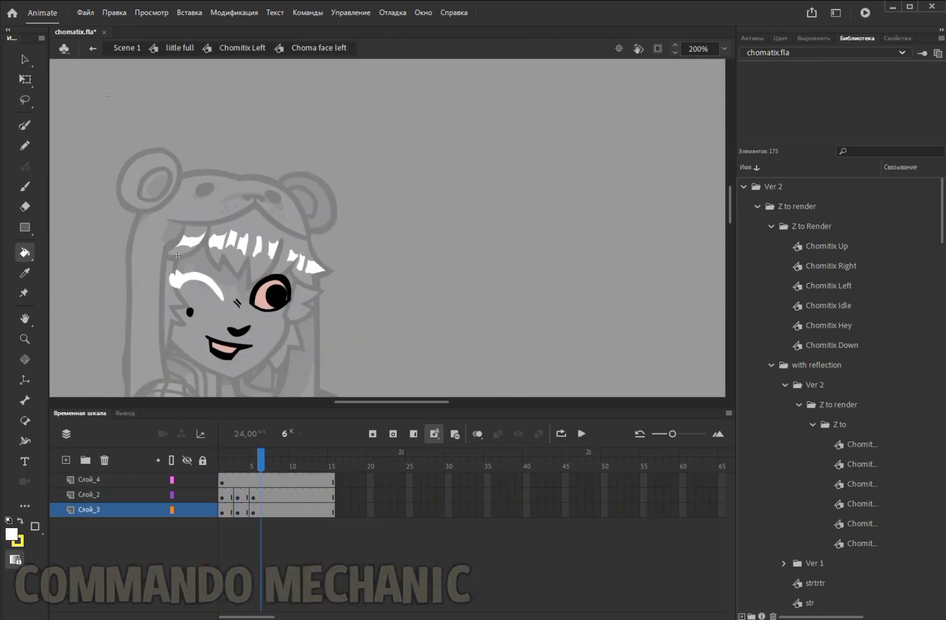
key(shift+comma)
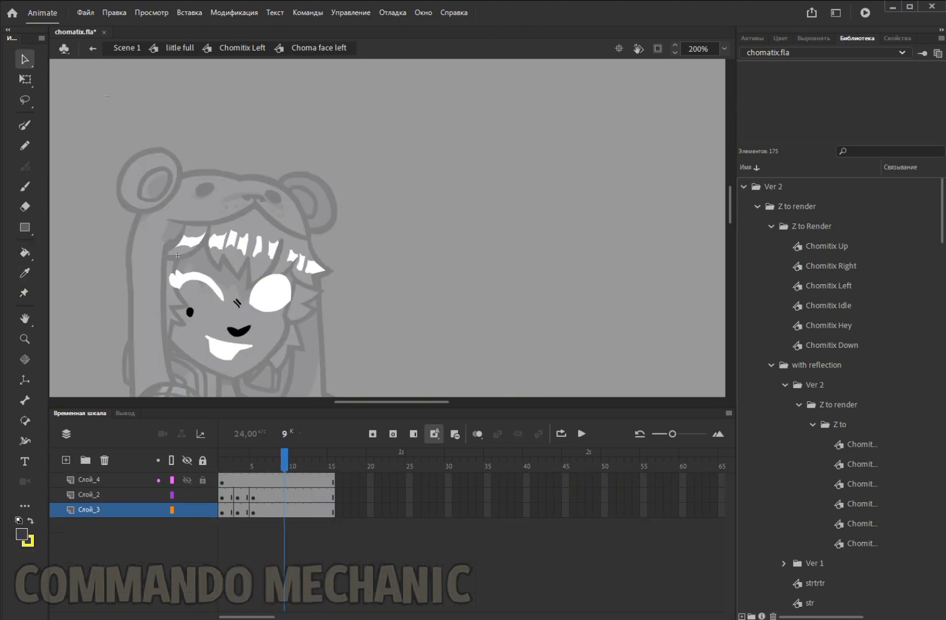
Step: Go to Choma face right, brush a dark grey stroke across the mouth and fill the eyes and mouth with white
key(shift+comma)
key(v)
double_click(178, 257)
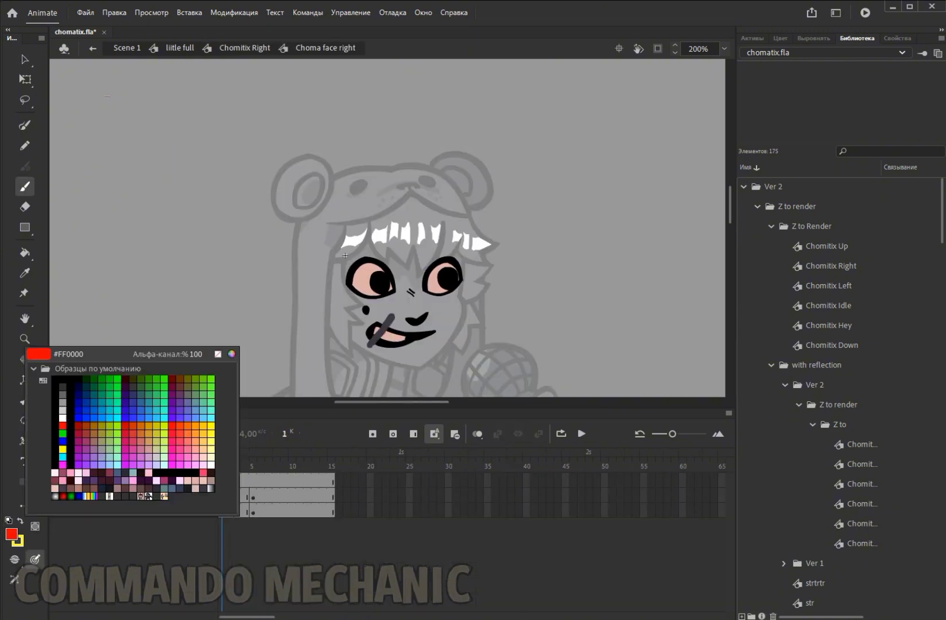
key(k)
click(89, 494)
click(89, 510)
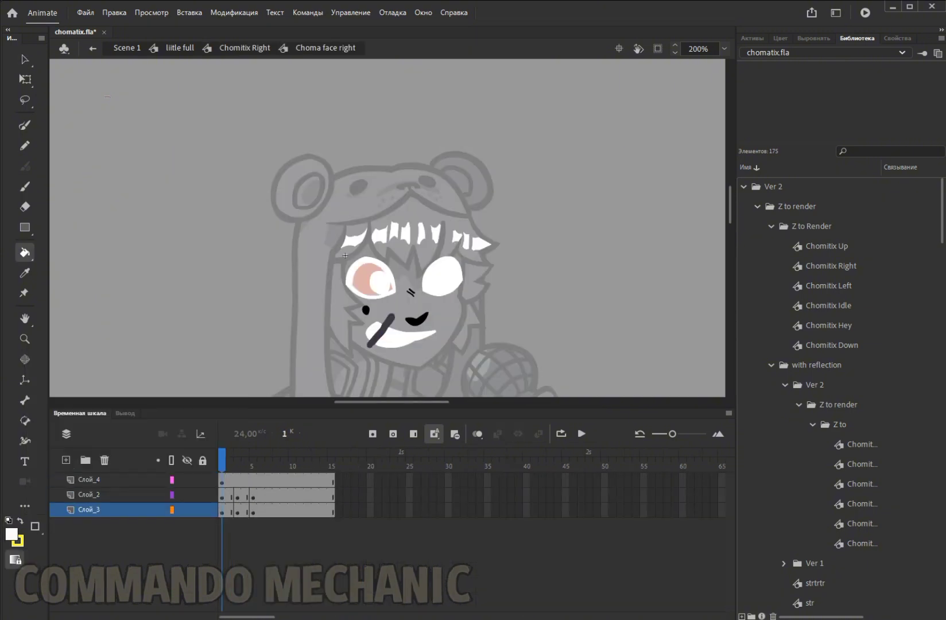
Step: Undo the last edits made in the following frames of Choma face right
key(period)
key(period)
key(period)
key(ctrl+z)
key(ctrl+z)
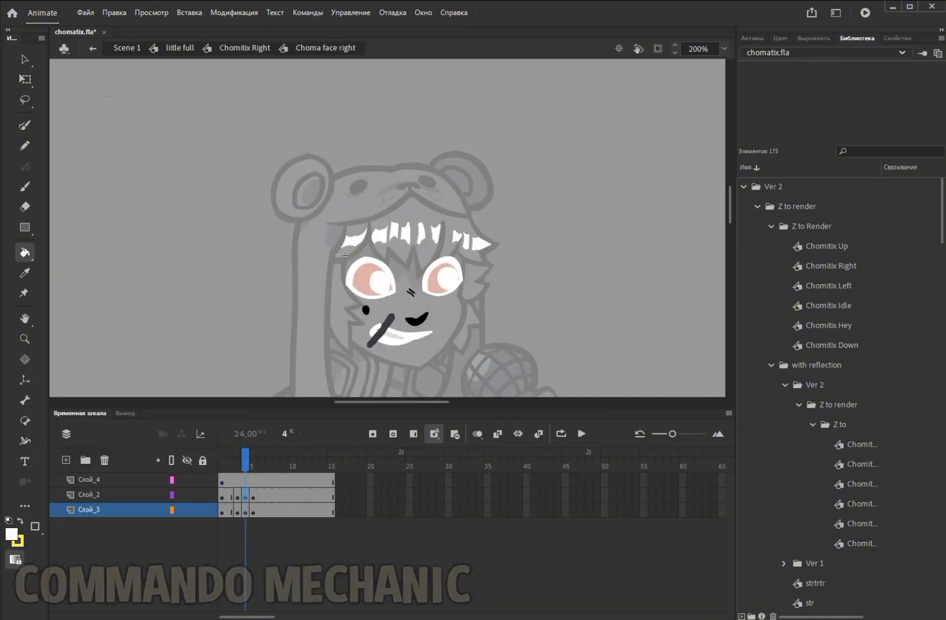
key(ctrl+z)
key(ctrl+z)
key(ctrl+z)
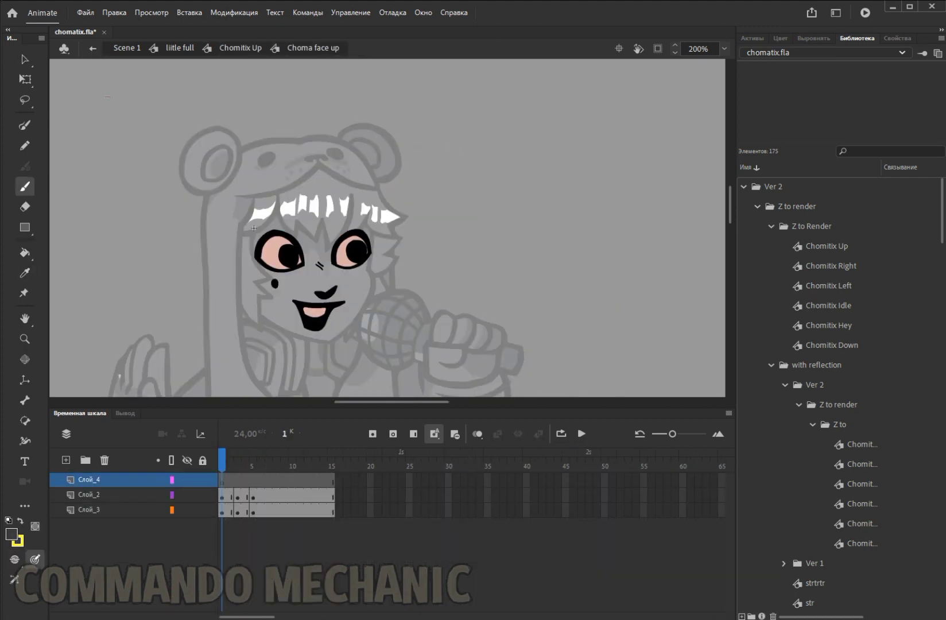
Step: Brush a dark grey stroke across the mouth of Choma face up and fill its eyes and mouth with white across the frames
key(ctrl+y)
key(ctrl+y)
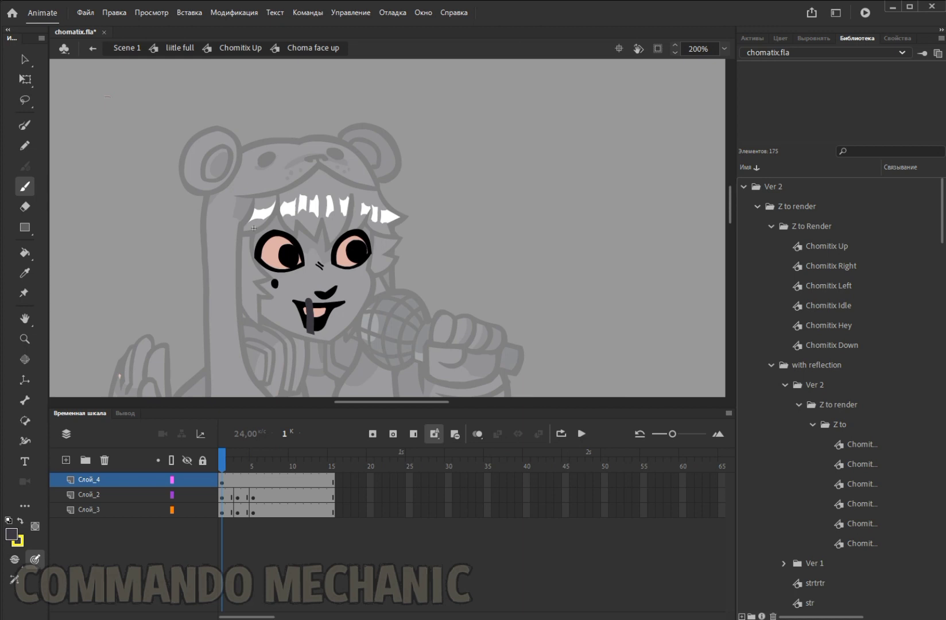
key(k)
key(ctrl+z)
key(period)
key(period)
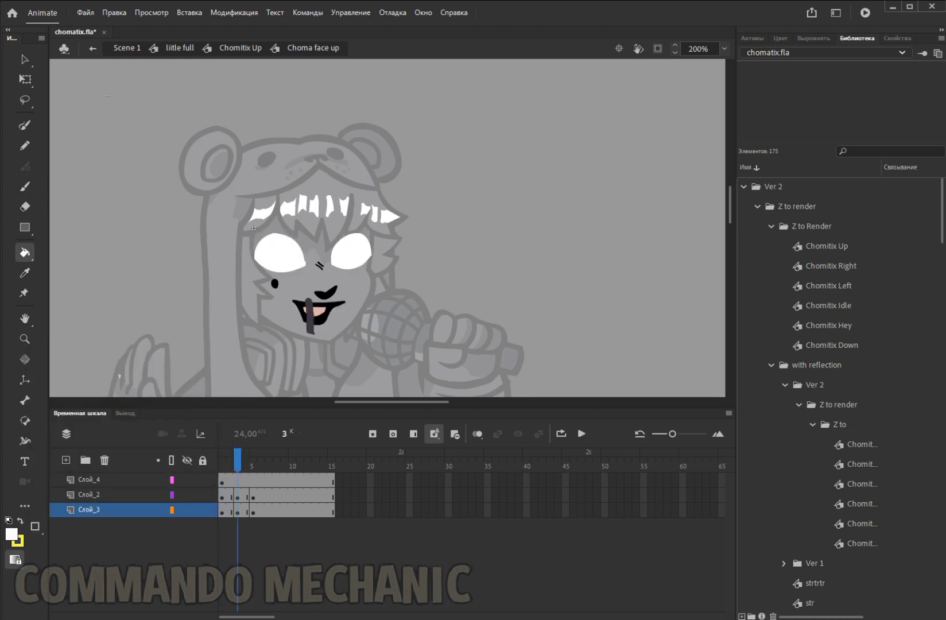
key(period)
key(period)
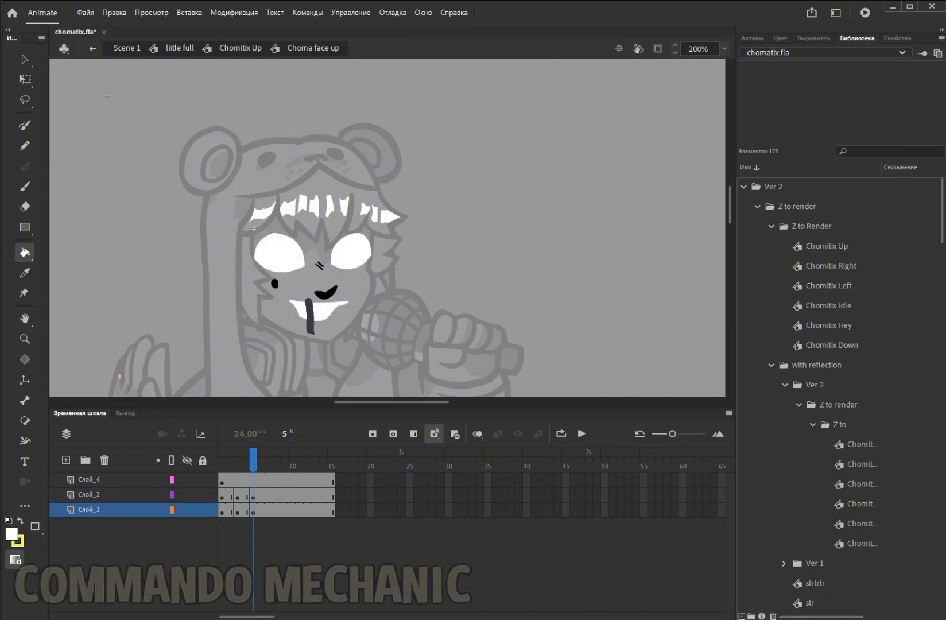
Step: Open Choma face down in the Chomitix Down pose and brush a dark grey stroke across the mouth
double_click(61, 122)
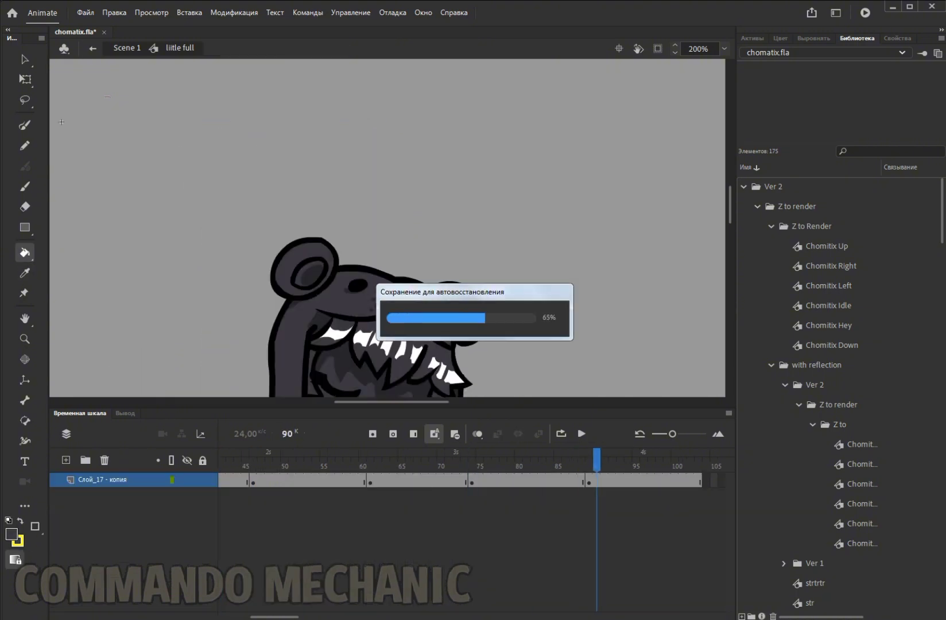
double_click(313, 88)
double_click(313, 88)
key(b)
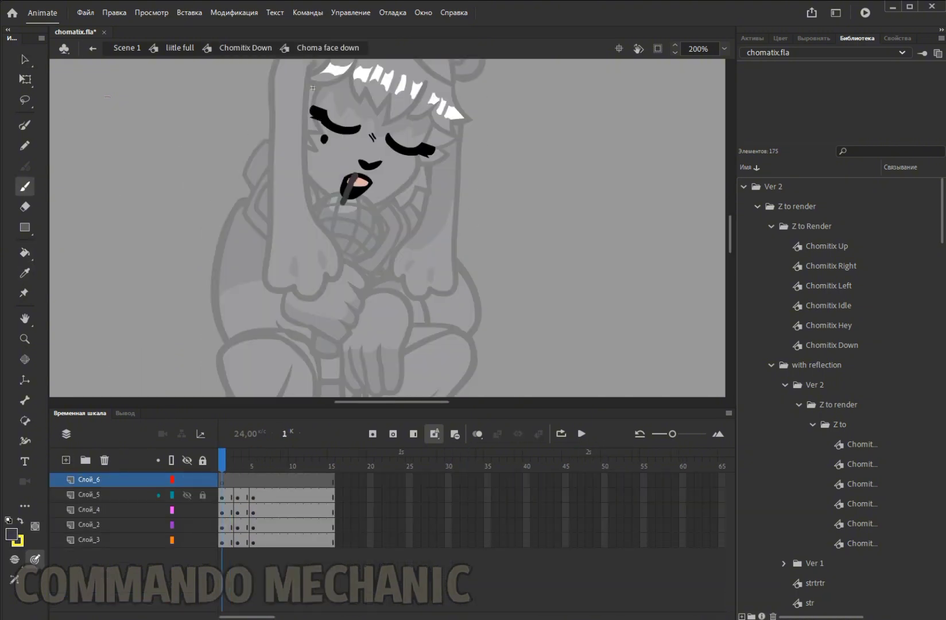
Step: Fill the closed eyelashes and mouth of Choma face down with white across its frames
click(11, 534)
click(61, 425)
key(k)
click(89, 494)
click(237, 510)
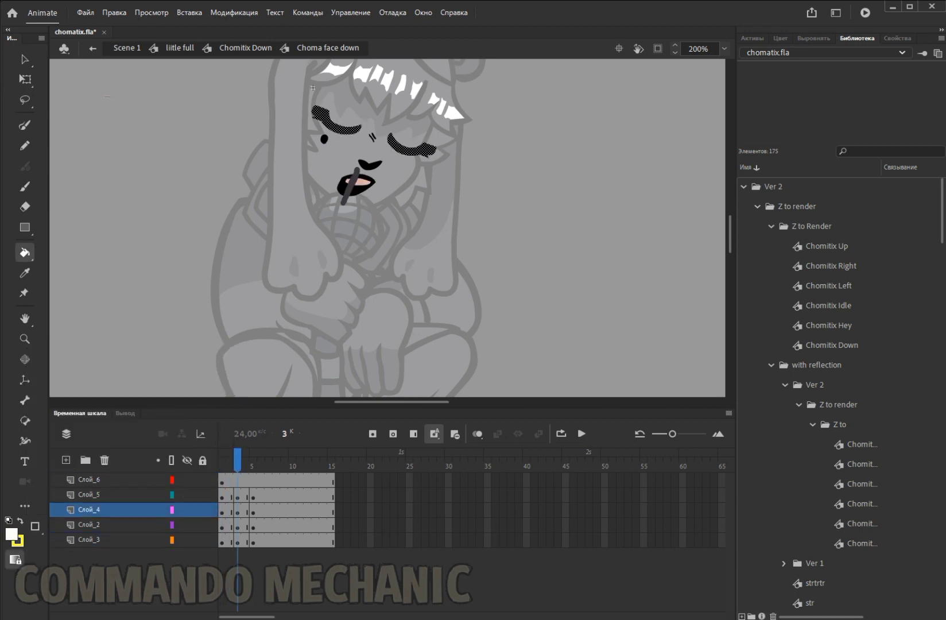
double_click(115, 195)
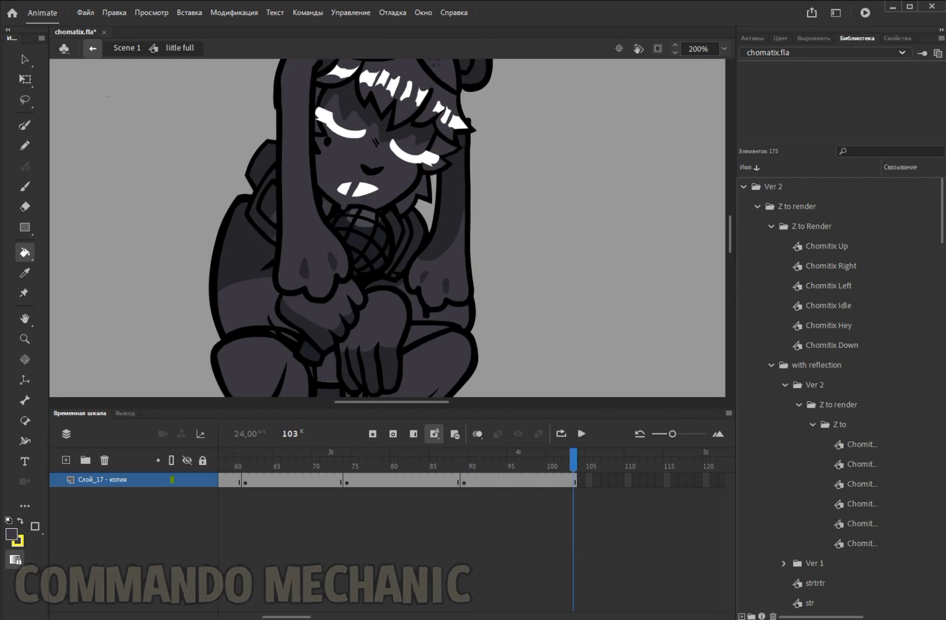
Step: Go to Hey Face in the Chomitix Hey pose and brush a dark grey stroke across the mouth
click(92, 48)
key(v)
double_click(257, 178)
double_click(257, 178)
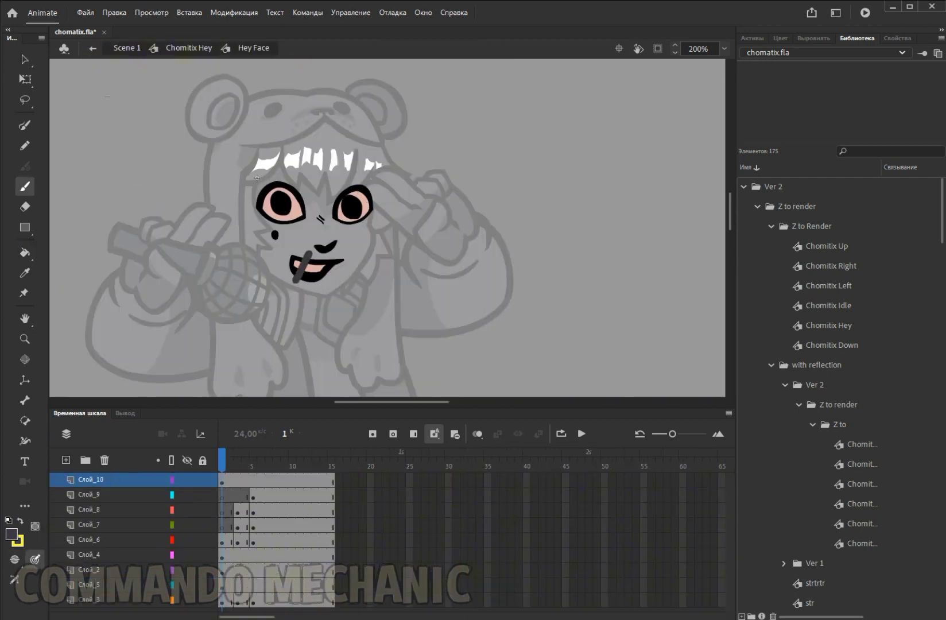
Step: Fill both eyes and the mouth of Hey Face with white in frame 1
click(281, 202)
click(268, 209)
click(352, 202)
click(362, 210)
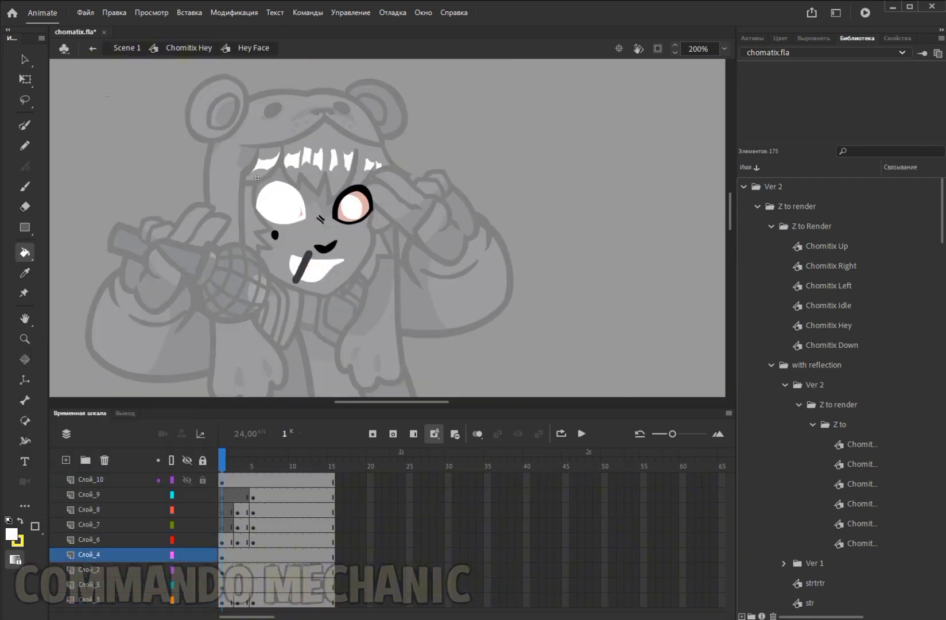
click(352, 207)
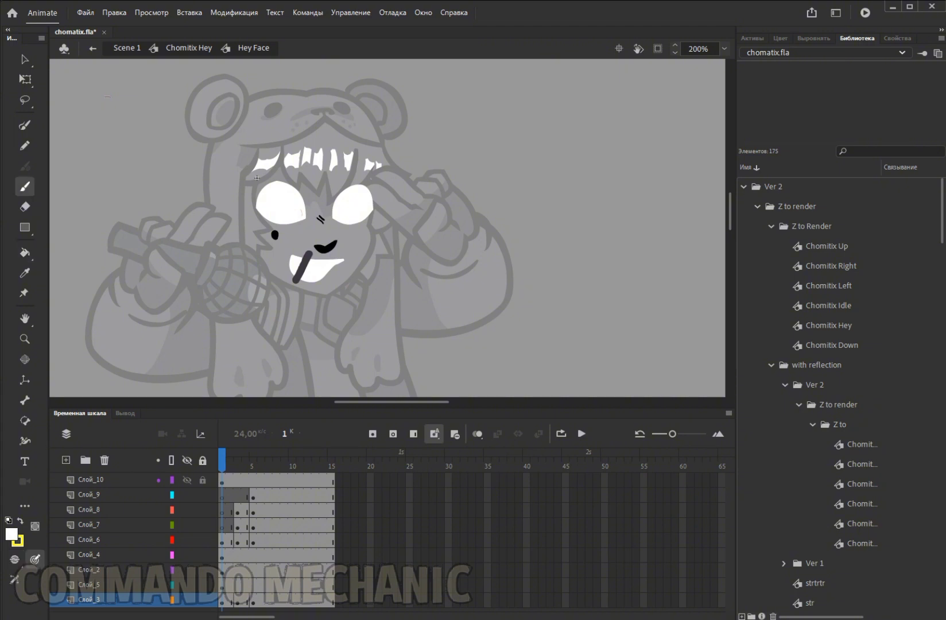
Step: Fill the irises and pupils of both eyes with white in frame 3 of Hey Face
key(period)
key(period)
key(k)
click(238, 539)
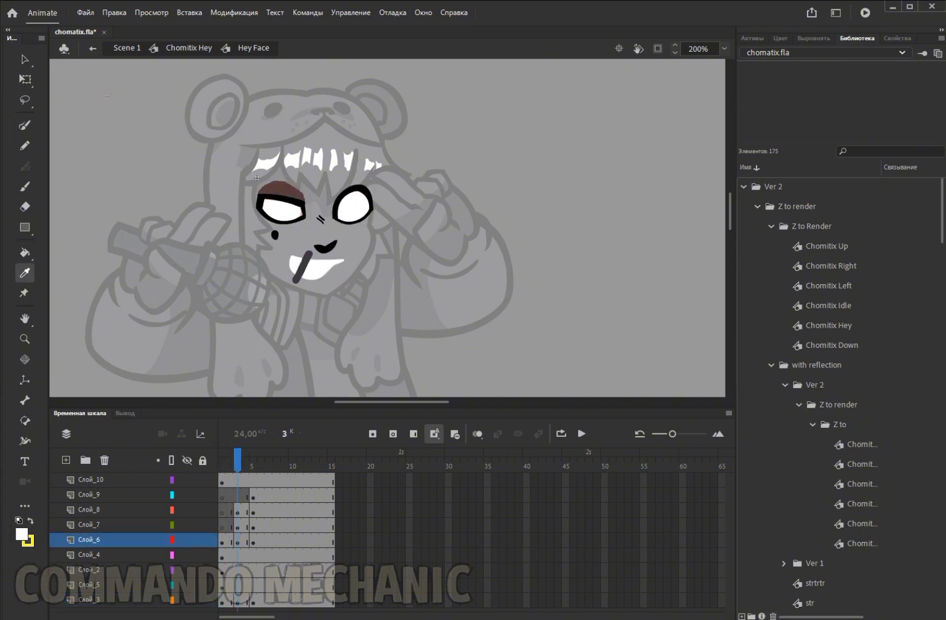
Step: Repaint the brown eyelid dark grey and the black eye outlines white in frames 3 and 4 of Hey Face
click(256, 177)
key(period)
key(period)
key(comma)
key(i)
click(257, 178)
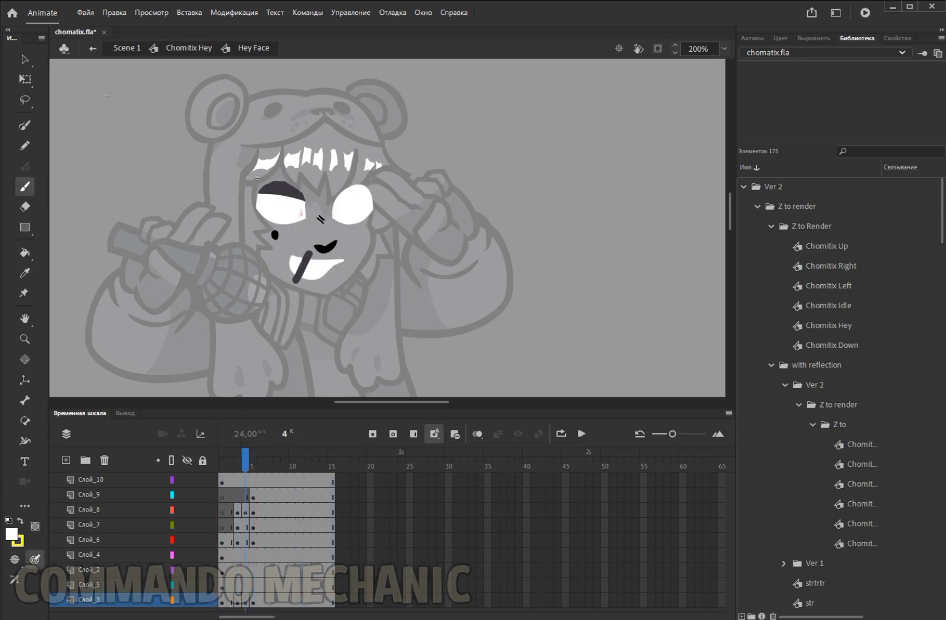
Step: Fill the leftover pink spot in Hey Face's half-closed eye with white, return to the main scene and save chomatix.fla
key(comma)
key(i)
click(257, 178)
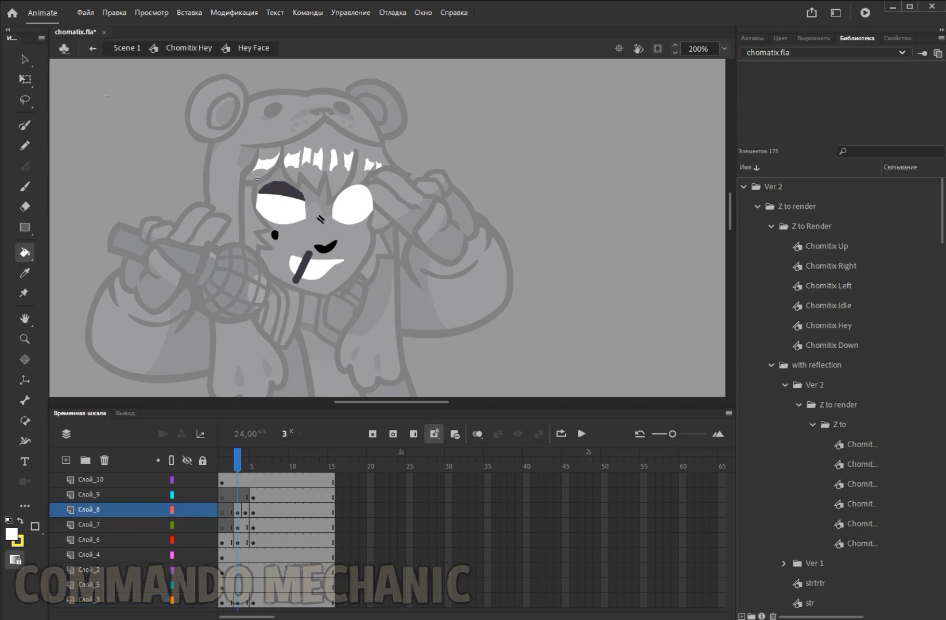
key(period)
key(period)
click(256, 178)
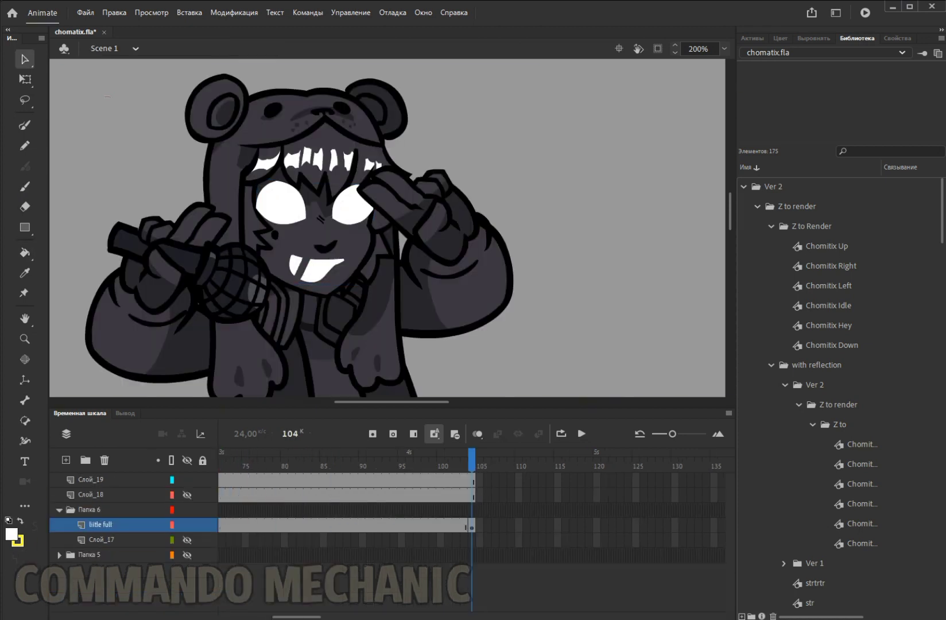
key(ctrl+s)
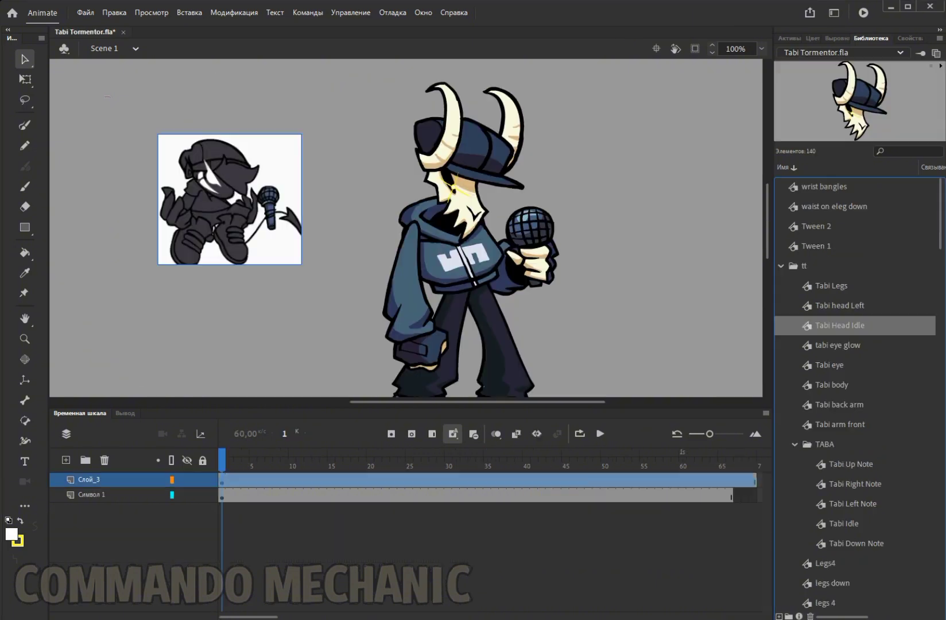
Step: In Tabi Tormentor.fla, open Tabi Head Idle and fill the main areas of the face, hat and horns with dark grey
click(11, 533)
click(55, 408)
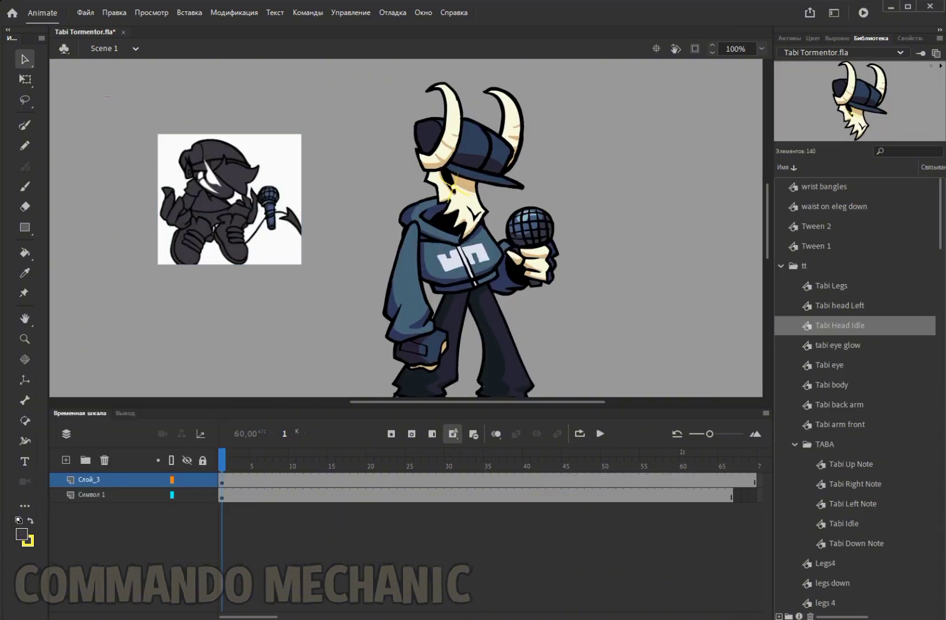
double_click(454, 132)
double_click(453, 132)
double_click(453, 132)
key(k)
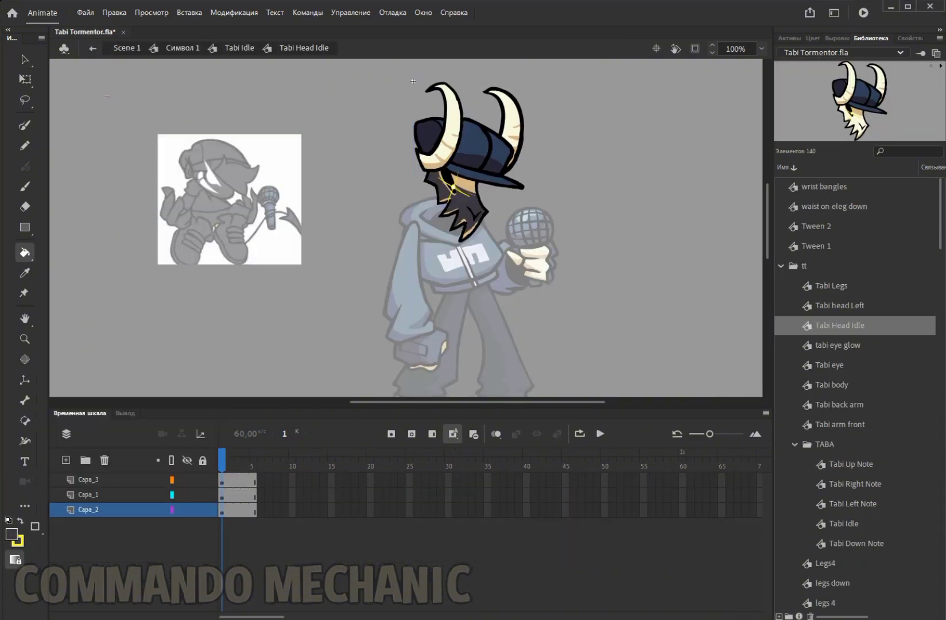
double_click(232, 90)
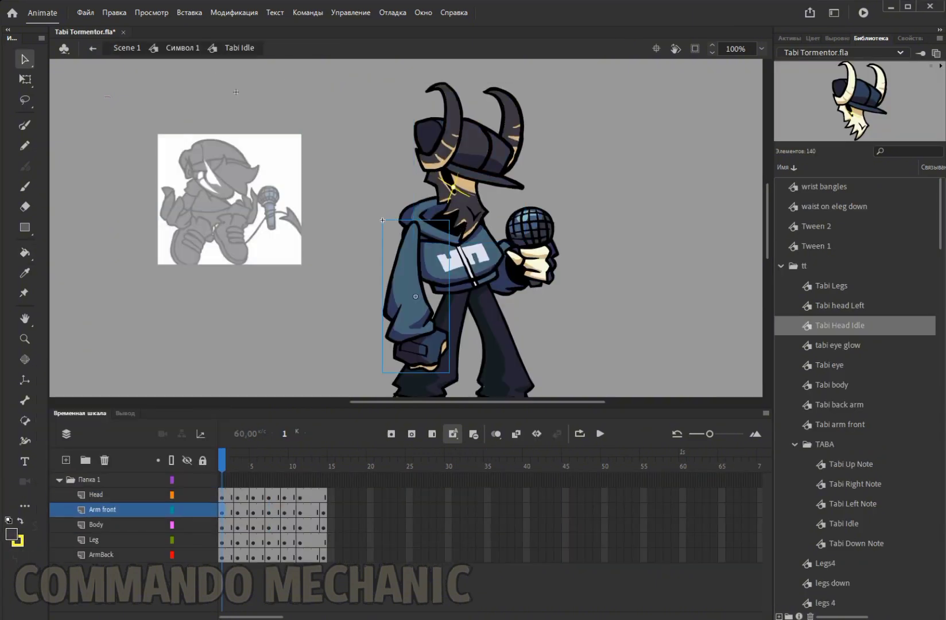
Step: Fill the sleeve and glove of Tabi's front arm with dark grey and open the Tabi body symbol
double_click(396, 253)
double_click(381, 219)
double_click(403, 210)
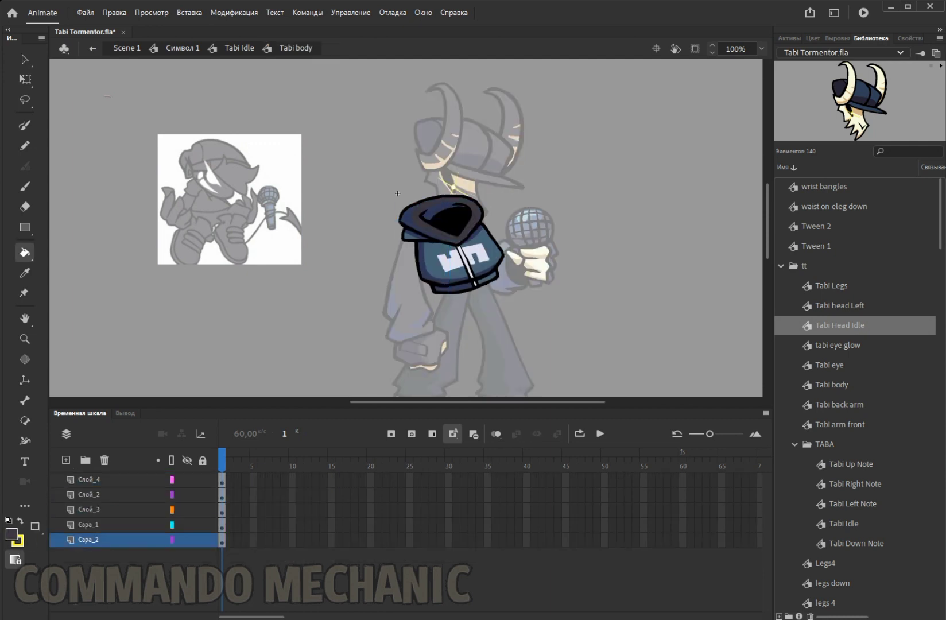
Step: Put the white chest logo on separate layers and fill the hoodie's main areas in Tabi body with dark grey
click(88, 479)
click(761, 49)
click(782, 130)
key(v)
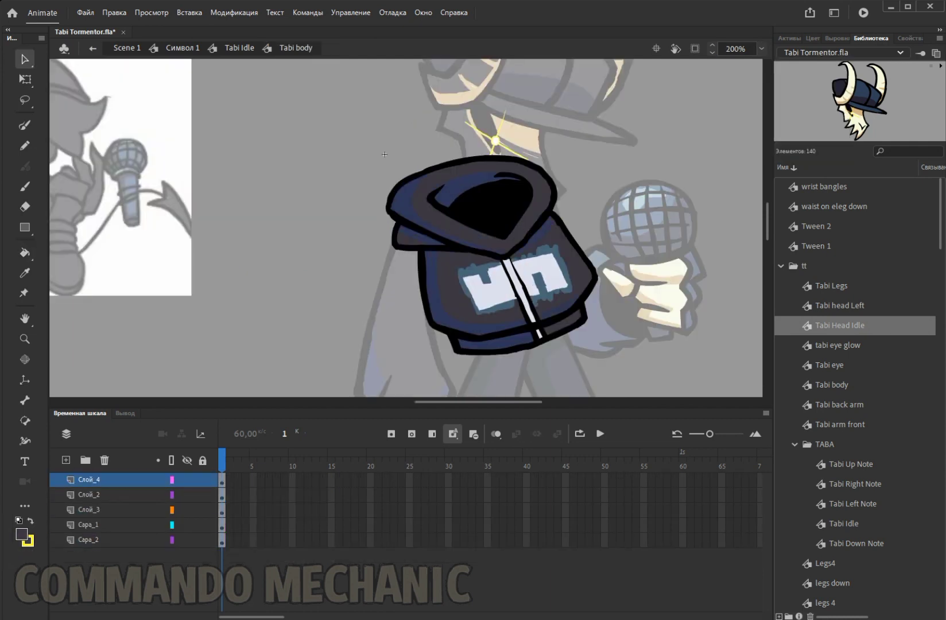
right_click(526, 272)
click(587, 532)
key(k)
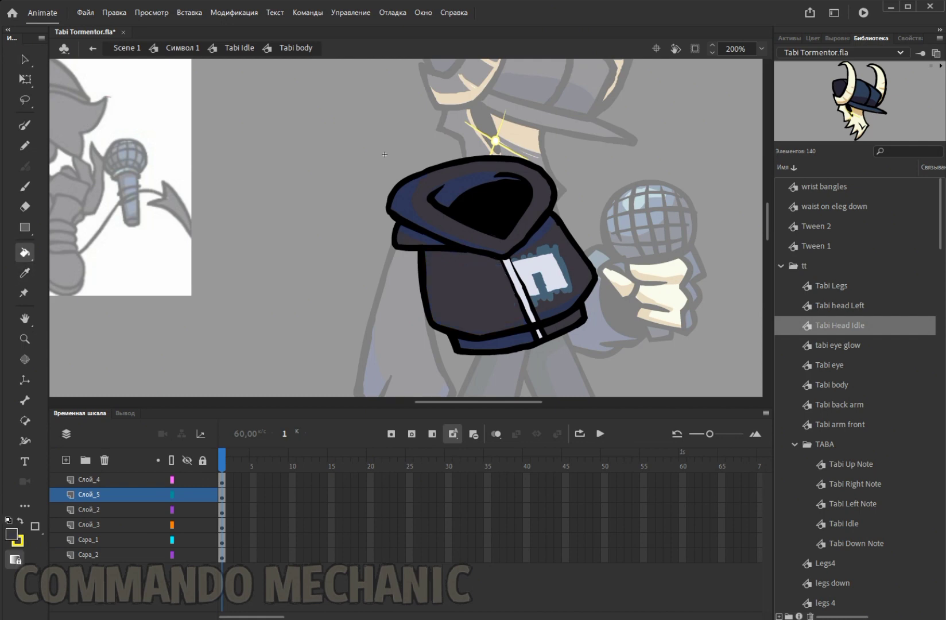
click(89, 524)
Step: Fill the main sleeve and hand areas of Tabi back arm with dark grey
click(239, 47)
double_click(526, 179)
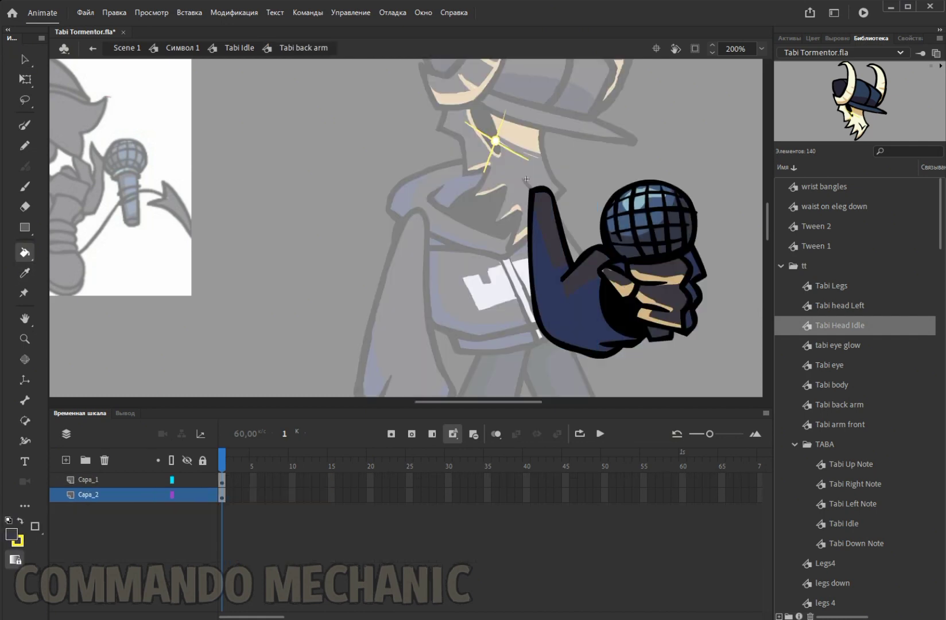
double_click(527, 179)
Step: Fill the trousers' main areas, sock strips and shoe soles in Tabi Legs with dark grey and return to Символ 1
double_click(486, 380)
scroll(301, 109, down, 3)
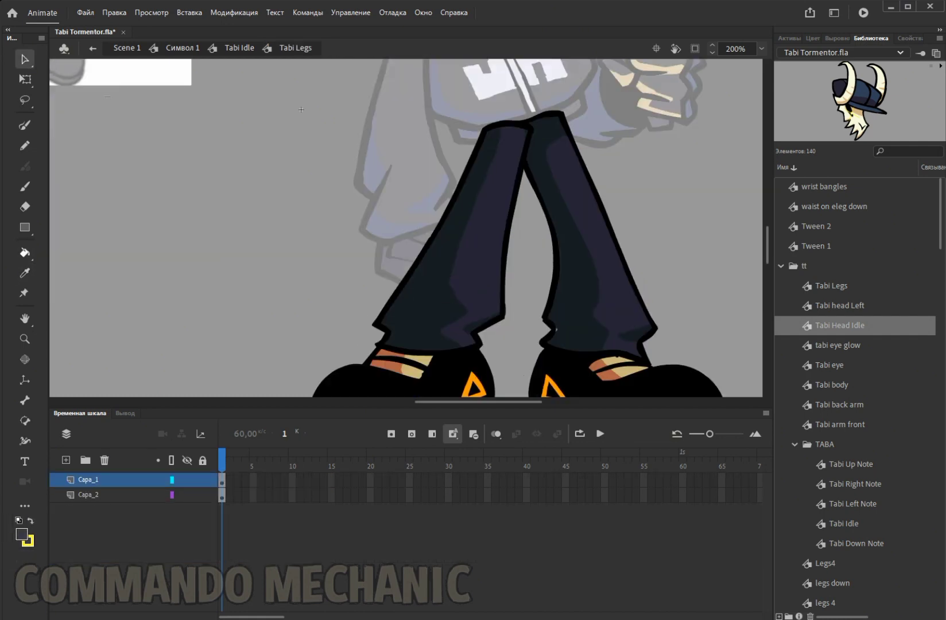
scroll(300, 109, down, 5)
click(88, 479)
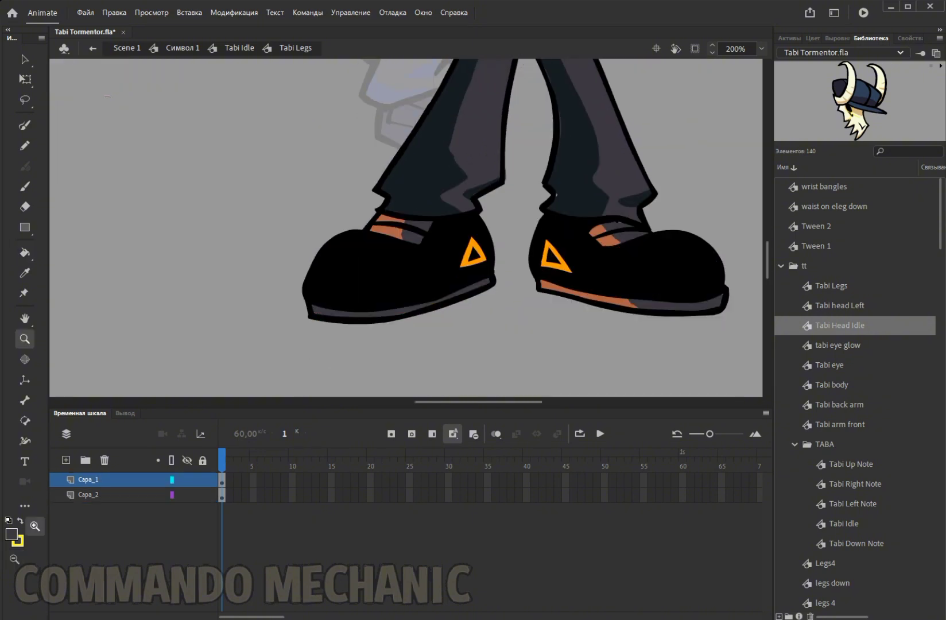
click(761, 48)
click(781, 116)
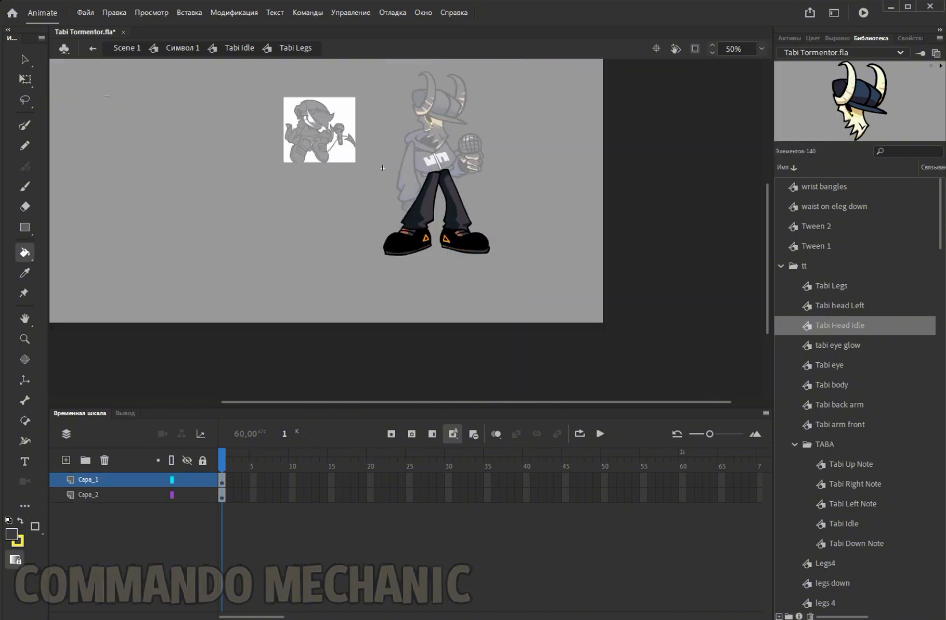
key(v)
double_click(348, 69)
double_click(348, 69)
Step: Go to frame 25 of Символ 1 and fill the face, hat and horns of Tabi head Left with dark grey
key(.)
click(761, 49)
click(782, 127)
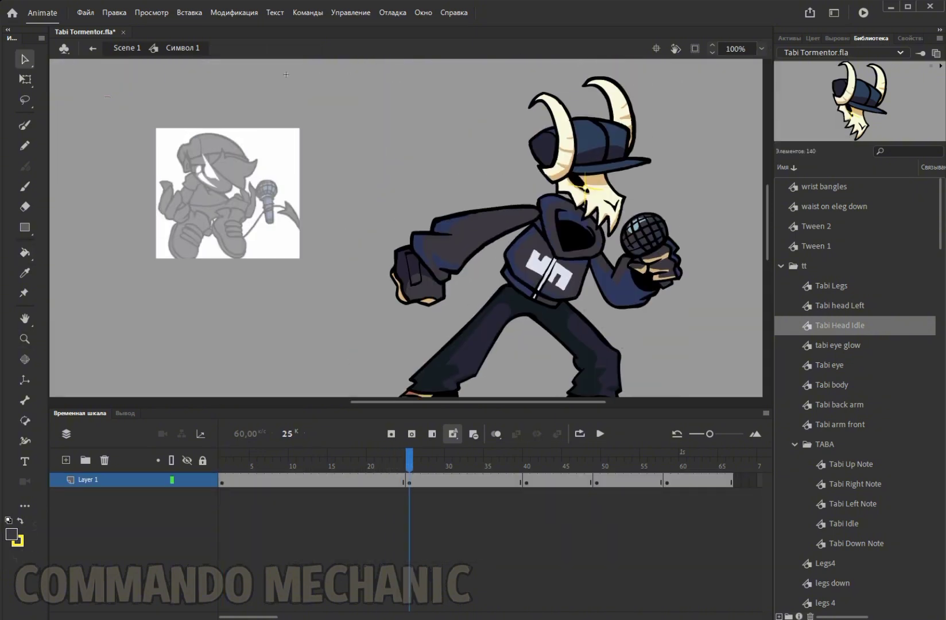
double_click(513, 103)
double_click(513, 103)
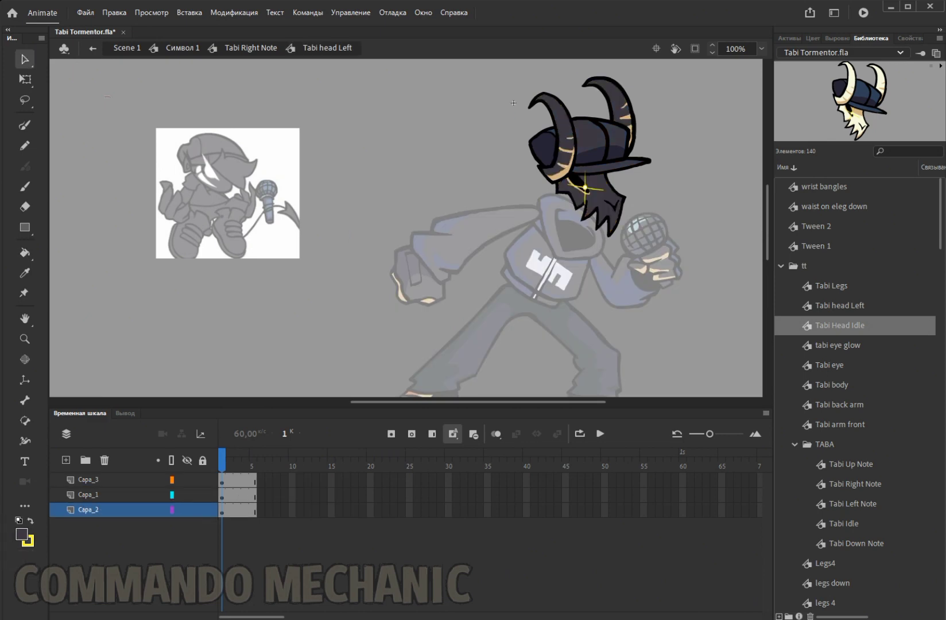
double_click(360, 181)
Step: Fill the remaining legs and the tense hand of the Right, Up and Left Note poses with dark grey
double_click(459, 345)
scroll(361, 181, down, 3)
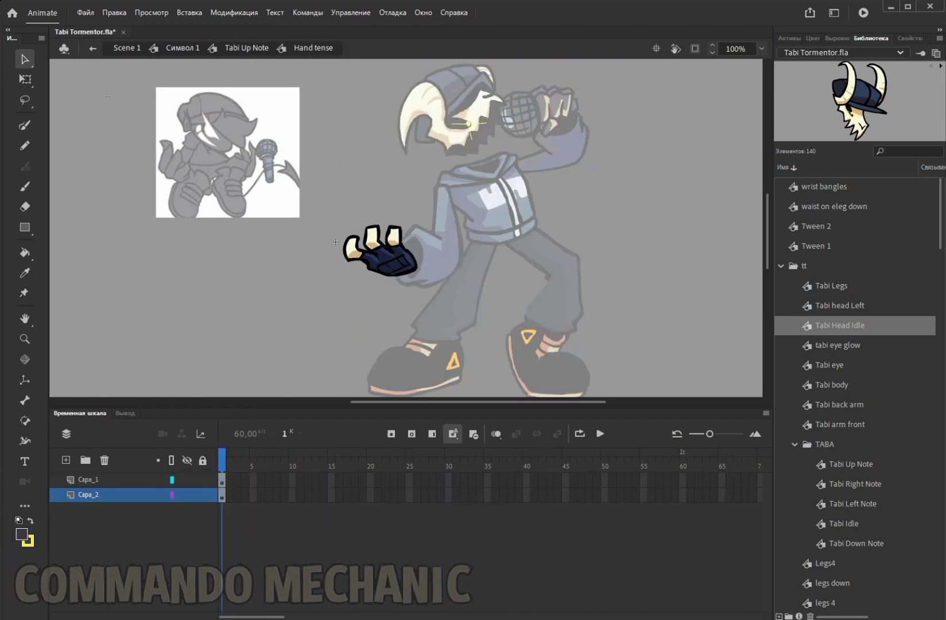
key(k)
click(88, 479)
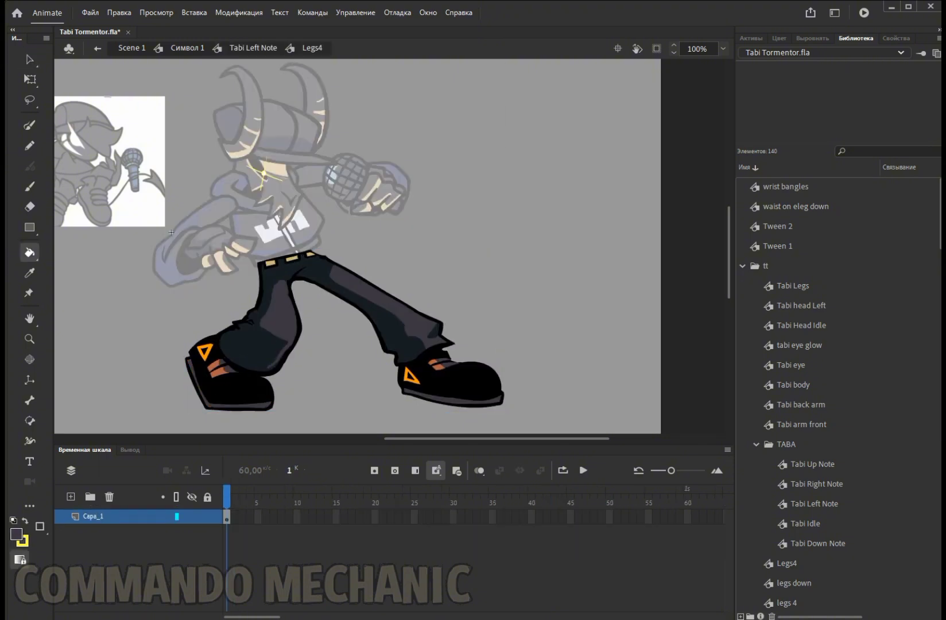
key(v)
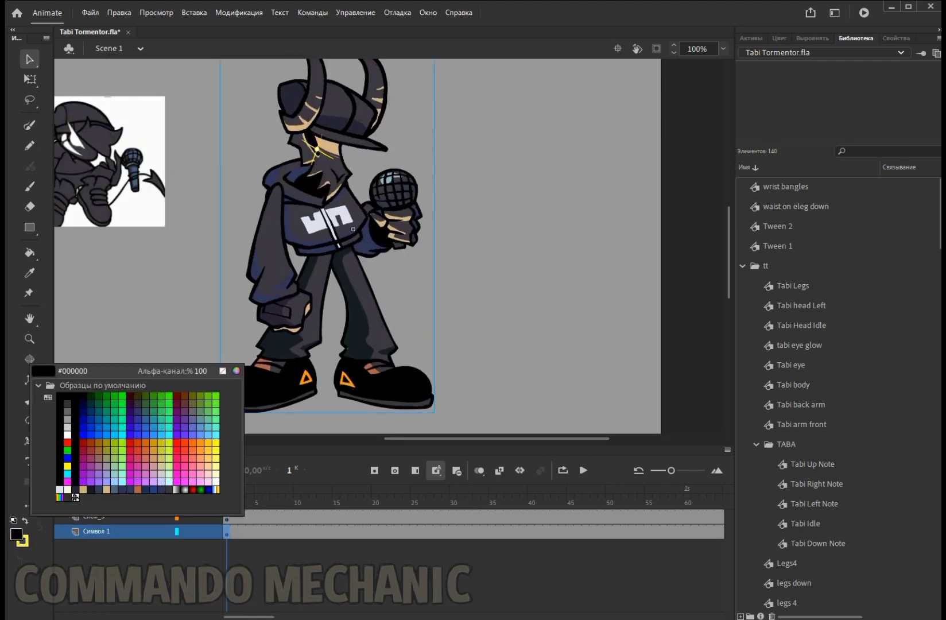
Step: Fill the shadows of the sleeve and glove in Tabi Idle's front arm with darker grey and recolour its tan fingers
scroll(356, 246, left, 5)
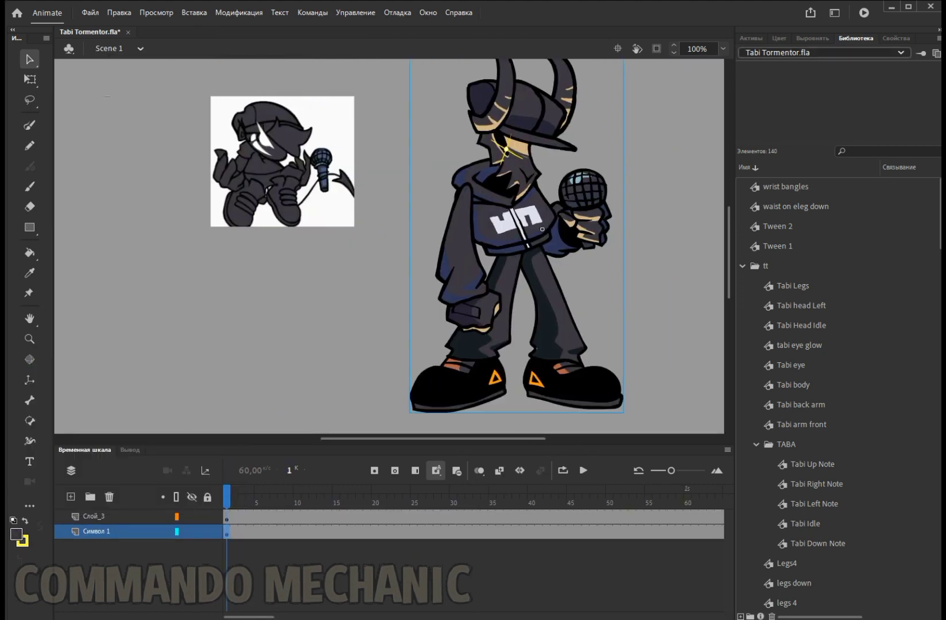
click(722, 48)
click(706, 127)
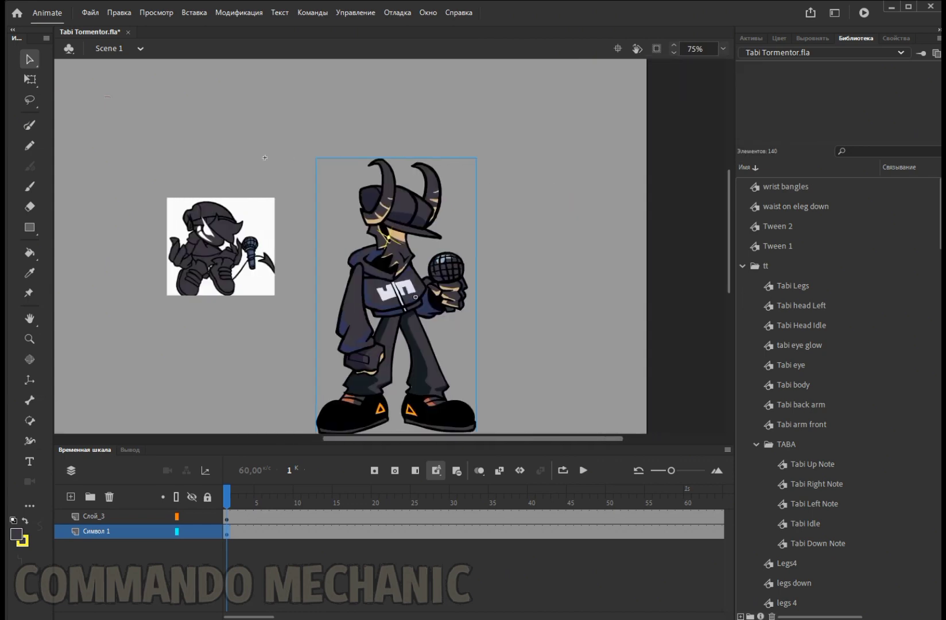
scroll(350, 247, right, 1)
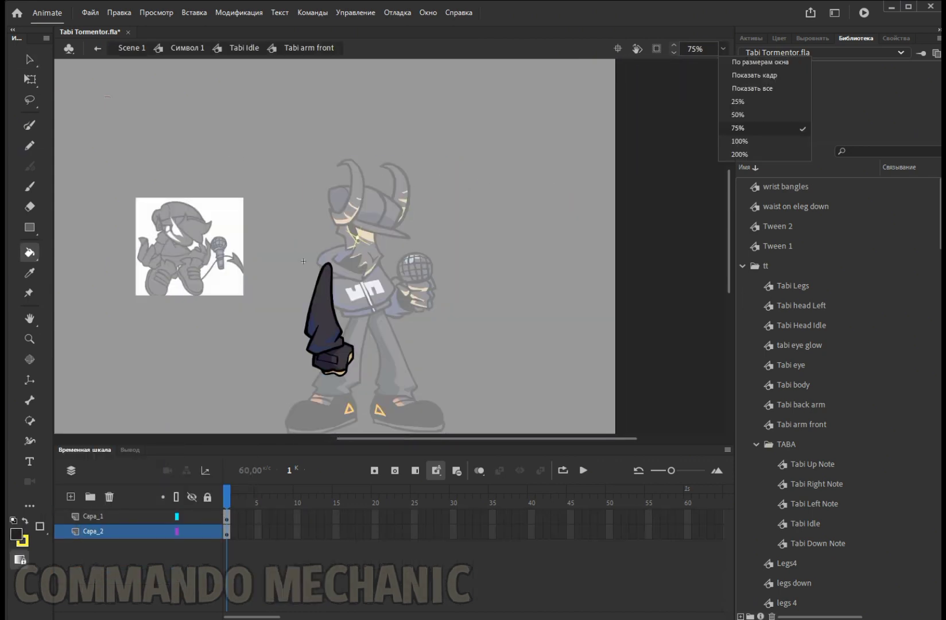
key(ctrl+1)
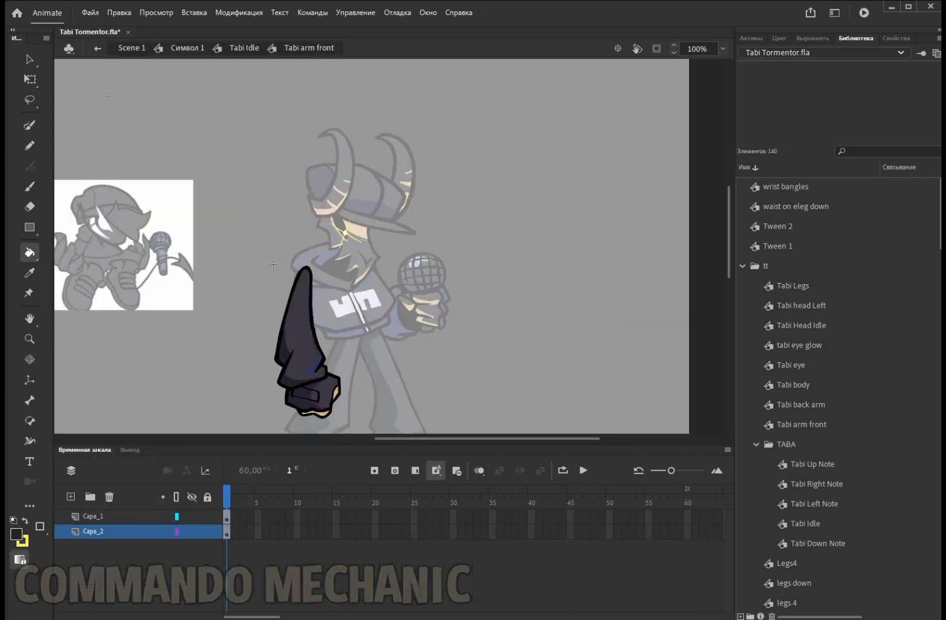
click(273, 265)
key(ctrl+=)
scroll(273, 265, down, 3)
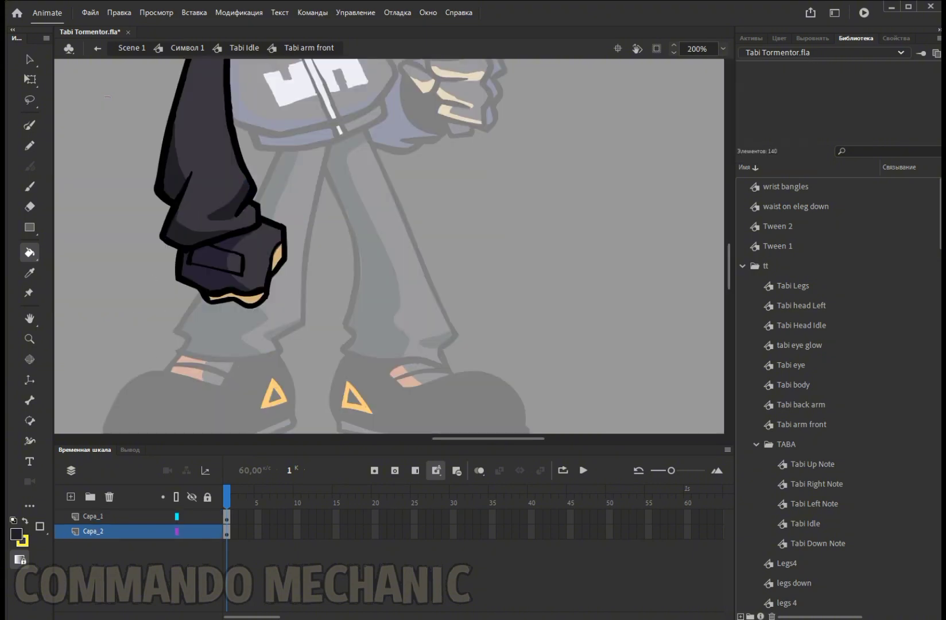
scroll(152, 124, up, 3)
double_click(153, 123)
Step: Fill the shadows of the sleeve and hand in Tabi back arm with darker grey and recolour the microphone grey
double_click(328, 105)
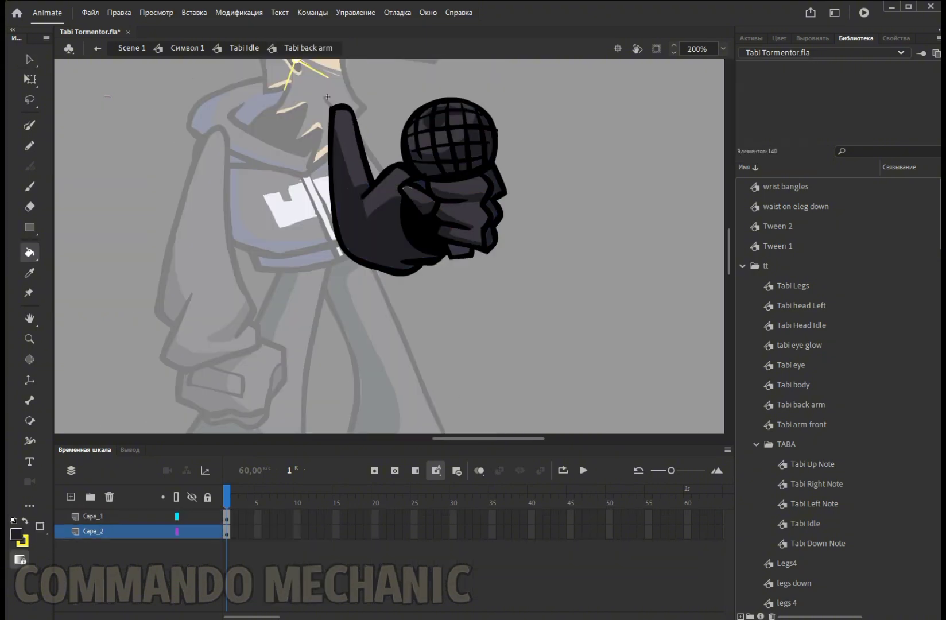
click(327, 97)
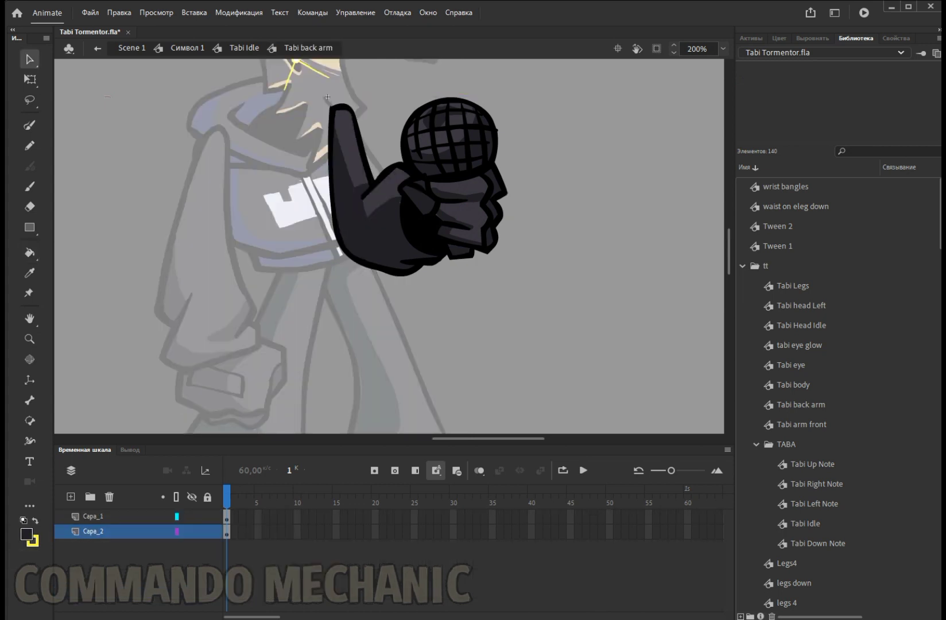
double_click(327, 96)
Step: Open Tabi Head Idle and fill the hat shadows and the horns' tan stripes with darker grey
double_click(327, 96)
key(k)
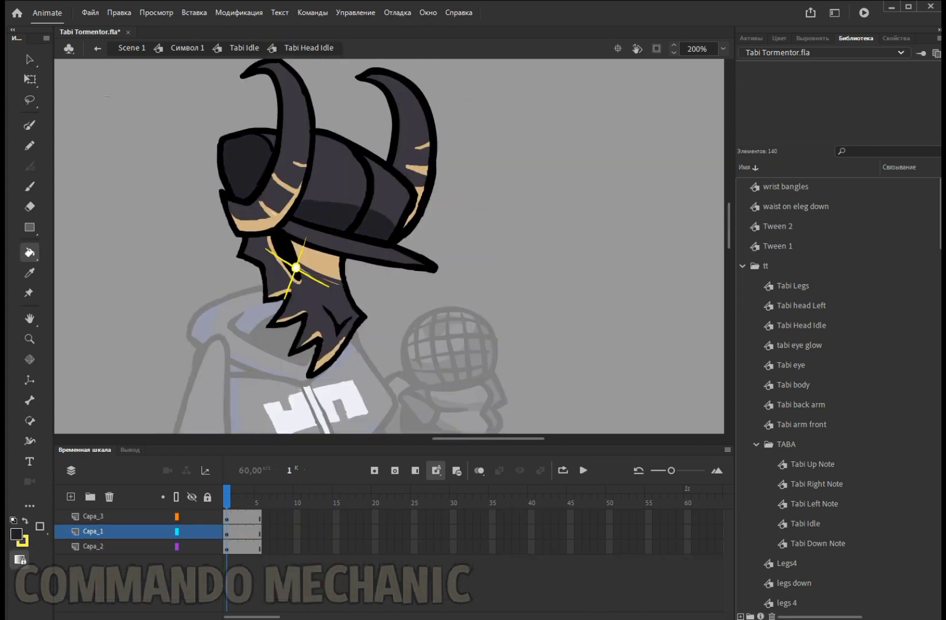
key(z)
click(445, 105)
key(k)
click(368, 143)
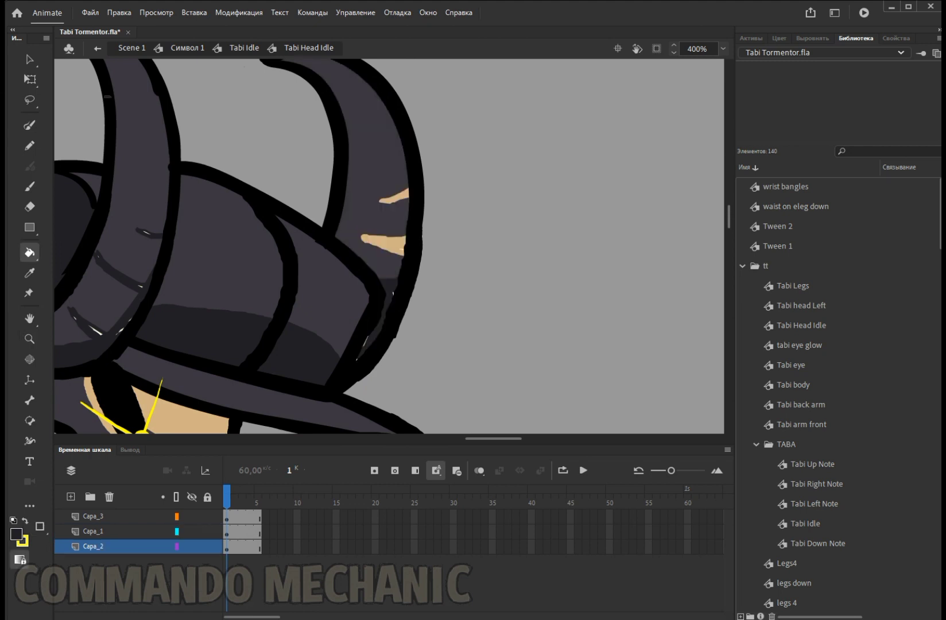
scroll(389, 245, down, 5)
scroll(388, 246, left, 3)
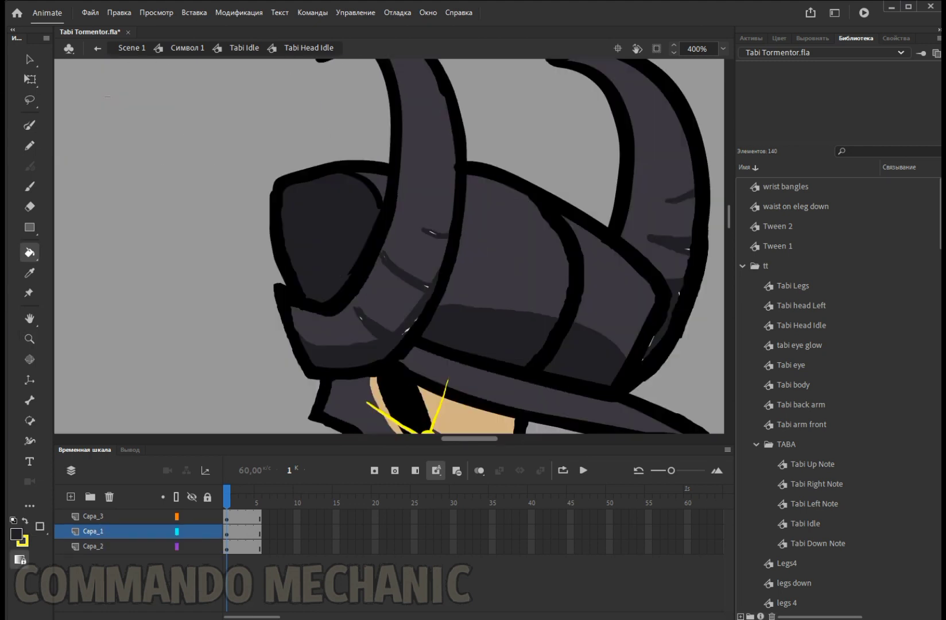
Step: Hide the eye layer and fill the face dark grey with its tan shadow areas in darker grey
click(92, 531)
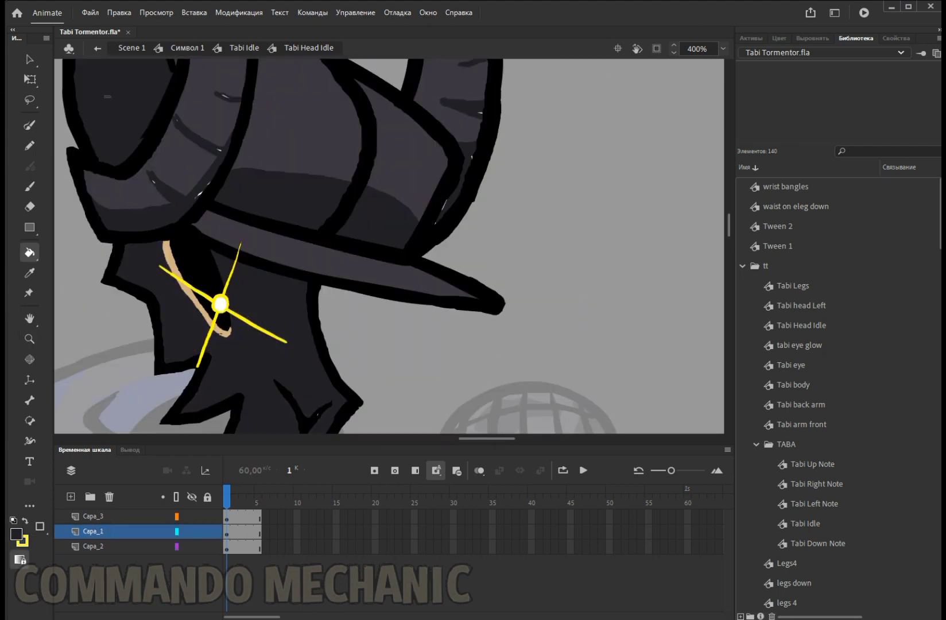
click(192, 516)
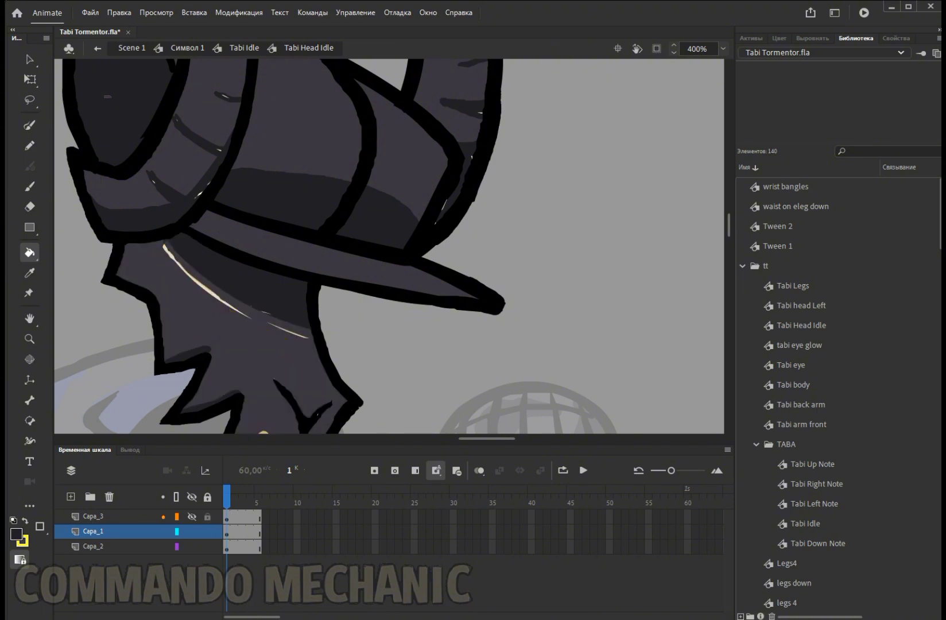
scroll(388, 245, down, 3)
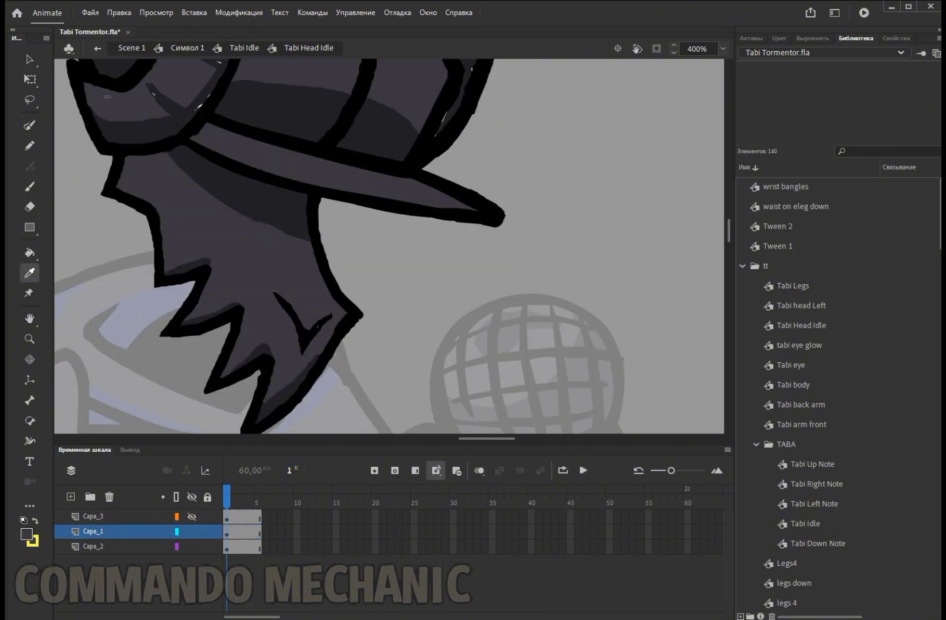
Step: Brush over the leftover light specks on the horns and show the eye layer again
key(b)
scroll(389, 245, up, 7)
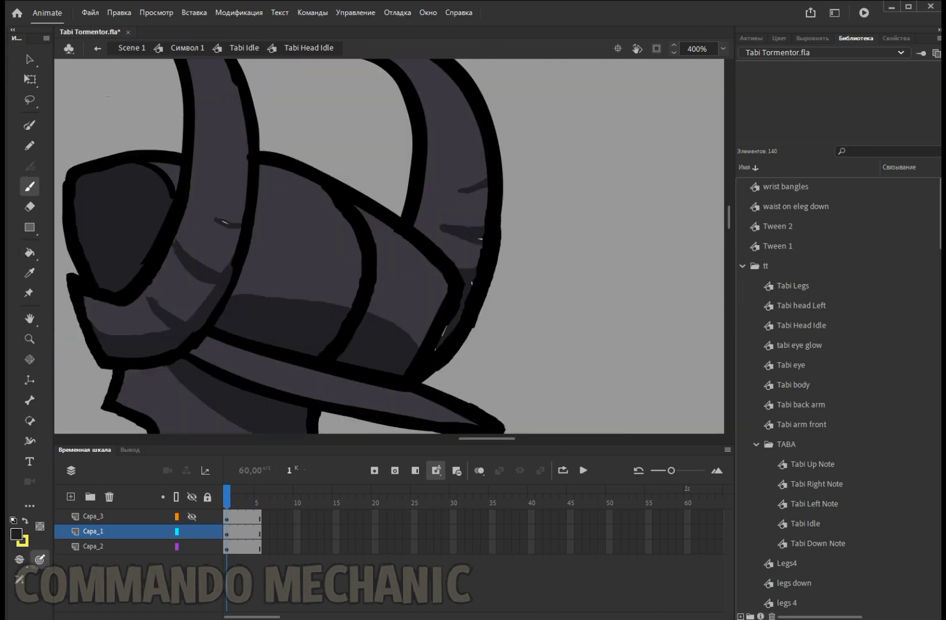
click(192, 516)
Step: In Tabi eye, unlock the base layer, fill the tan edge with darker grey and the black socket with white
double_click(166, 362)
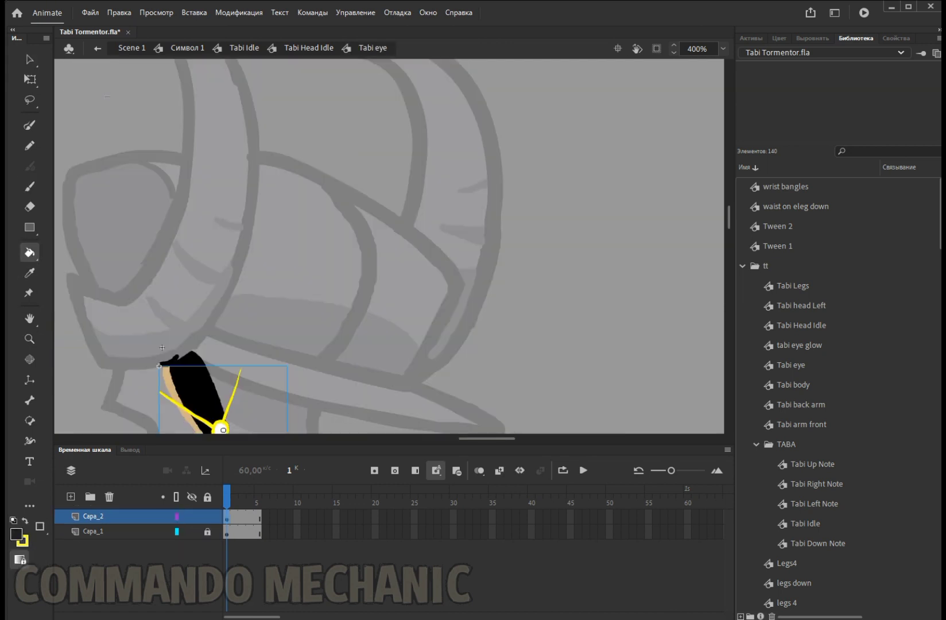
scroll(388, 246, down, 5)
click(208, 531)
click(93, 531)
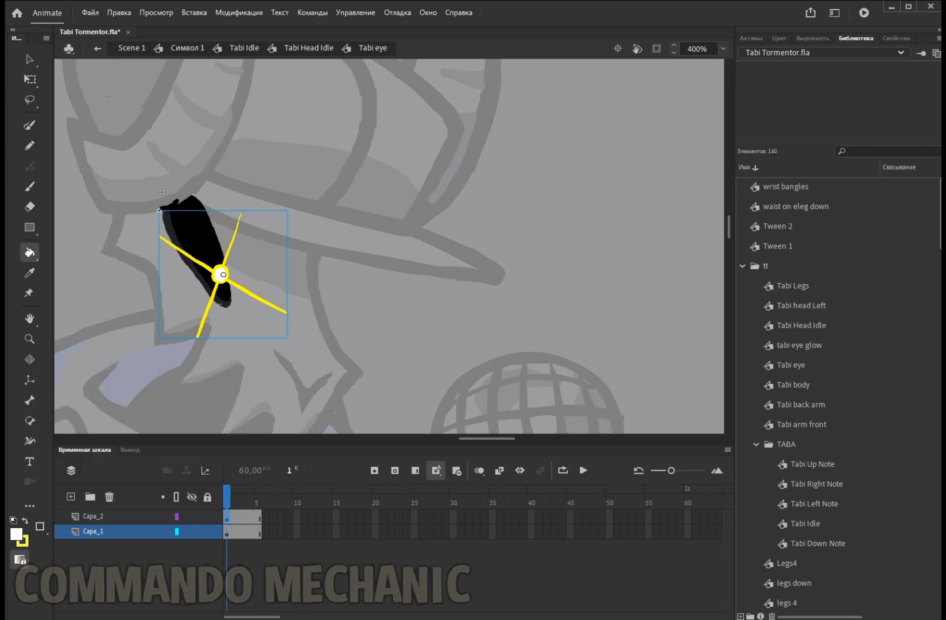
click(193, 241)
key(v)
double_click(162, 192)
double_click(162, 192)
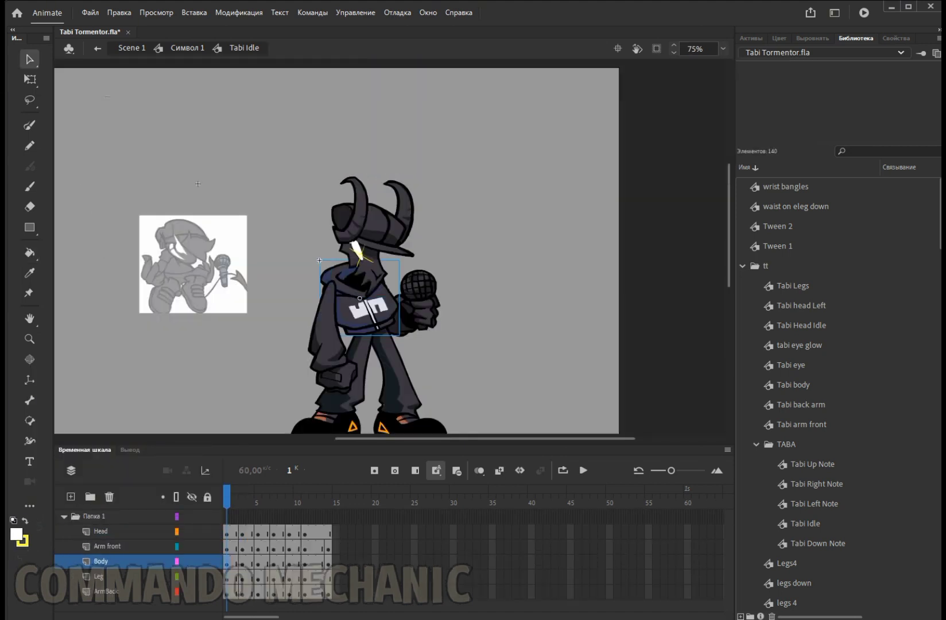
Step: Open Tabi body and fill the blue shadows of the hood and hoodie with darker grey
click(25, 534)
double_click(319, 259)
click(350, 272)
click(353, 312)
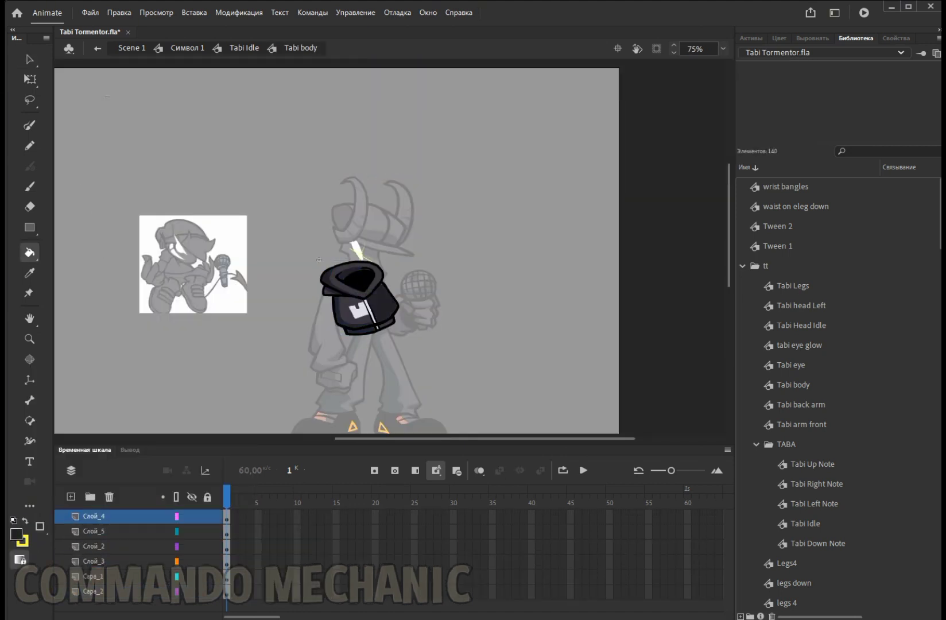
scroll(319, 260, up, 4)
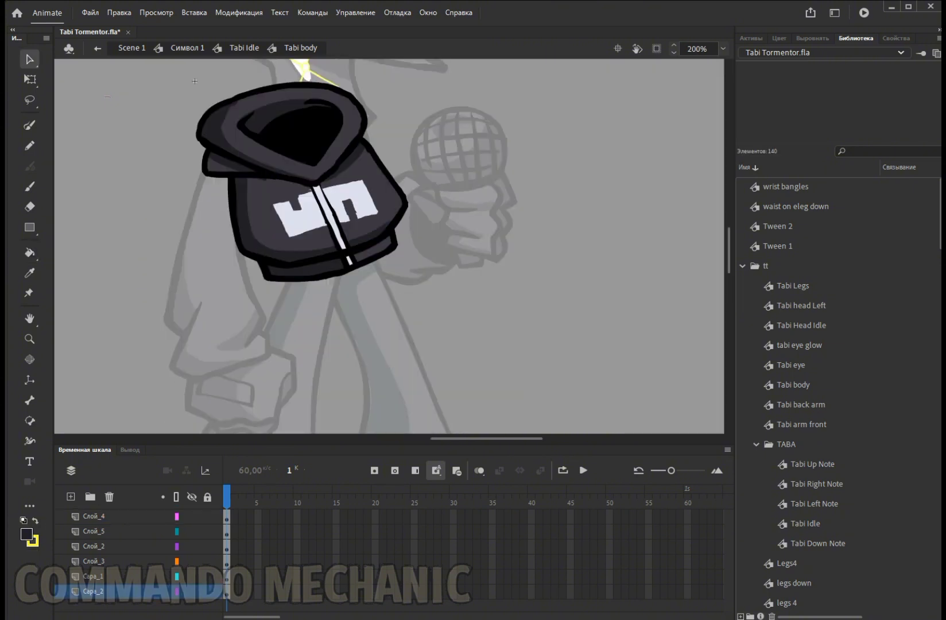
Step: Fill the hoodie's white logo and zipper with black and return to Tabi Idle
click(339, 201)
click(93, 516)
key(v)
double_click(195, 81)
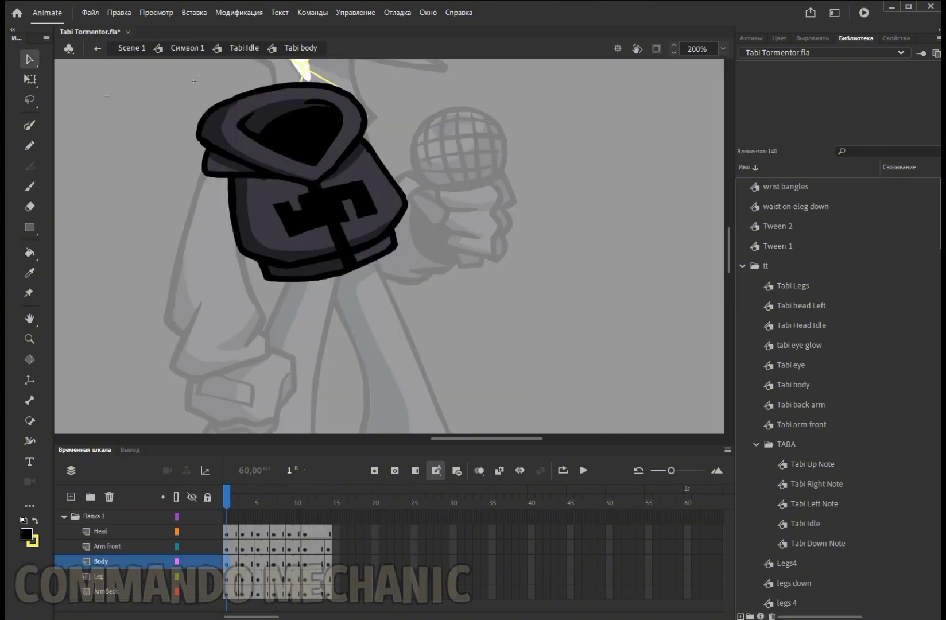
Step: In Tabi Legs, fill the left trouser leg's shadow and the orange patches on the left shoe with darker grey
scroll(111, 130, down, 3)
double_click(276, 230)
key(k)
scroll(111, 130, down, 2)
click(203, 269)
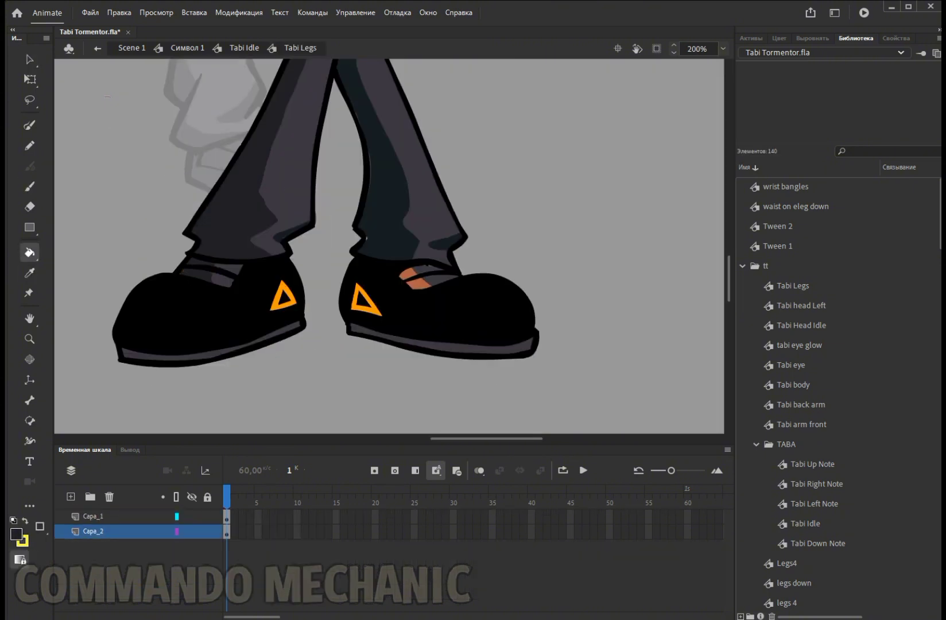
Step: Fill both shoe triangles, the right shoe's orange patches and the right trouser leg's shadow with darker grey
click(283, 295)
click(362, 299)
click(416, 279)
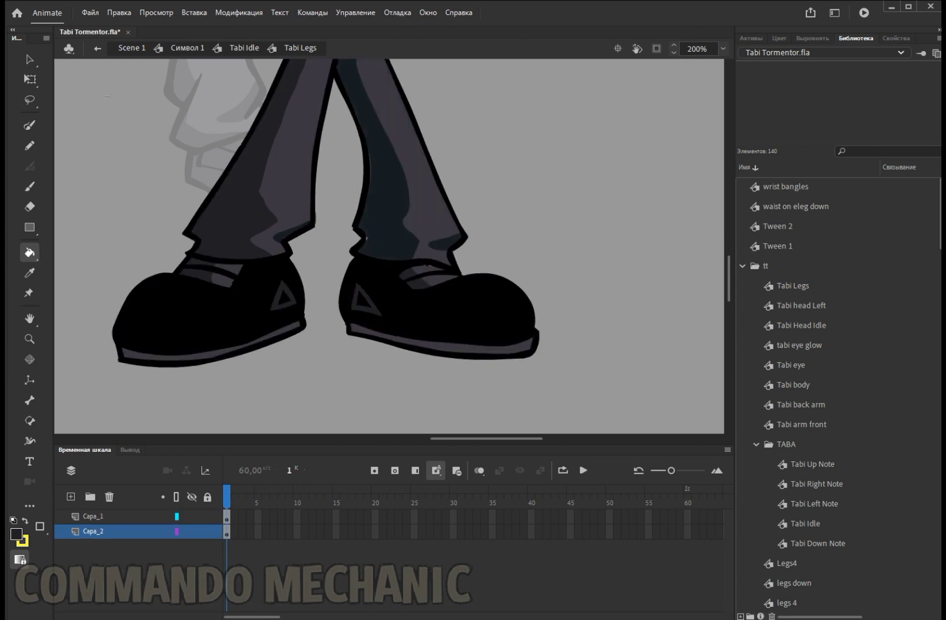
click(93, 516)
click(723, 49)
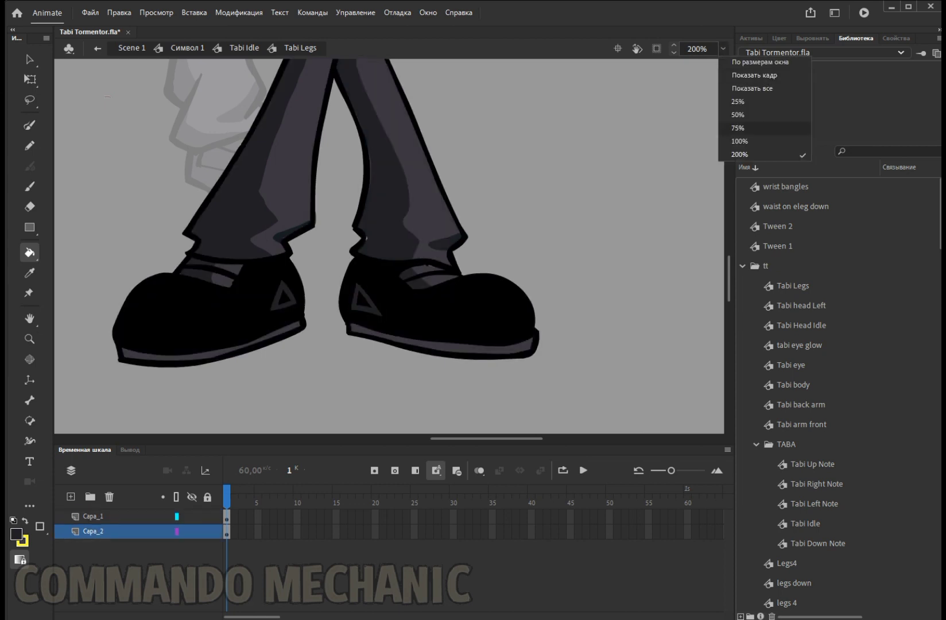
Step: Leave Tabi Legs and open Tabi head Left inside the Tabi Right Note pose
click(757, 127)
key(v)
double_click(574, 373)
double_click(574, 373)
click(414, 503)
double_click(429, 200)
double_click(428, 199)
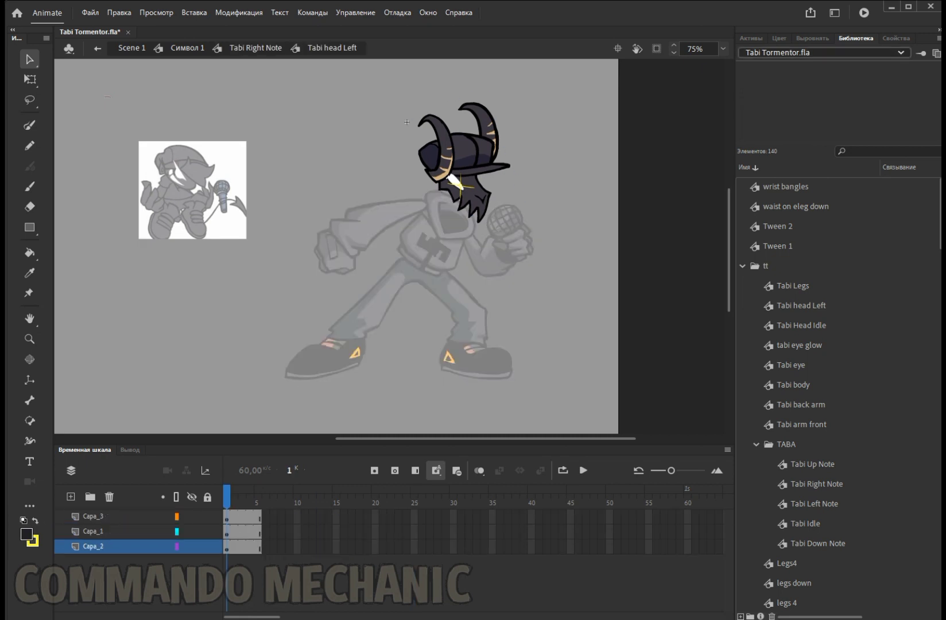
Step: Fill the blue and beige areas of the hood and horns in Tabi head Left with dark greys
key(ctrl+=)
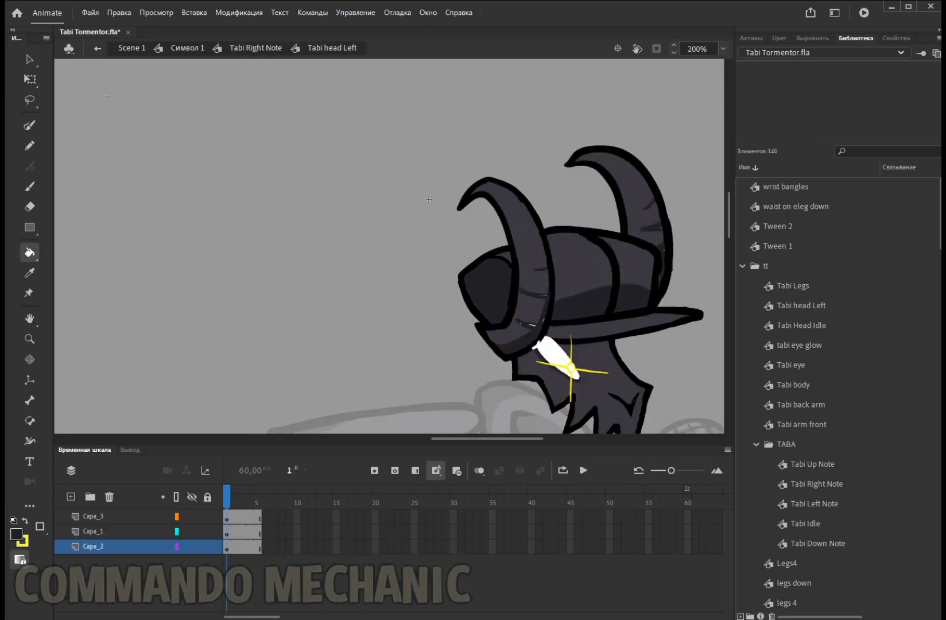
scroll(473, 268, down, 2)
key(b)
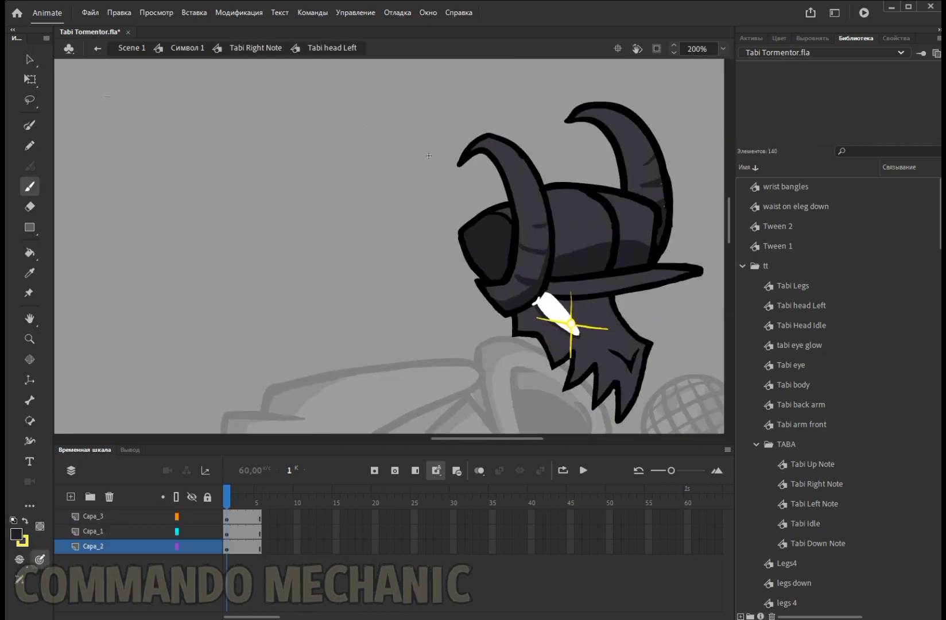
Step: Fill the hoodie and arms of Tabi Right Note with dark greys and the hoodie logo with black
key(v)
double_click(531, 296)
double_click(344, 230)
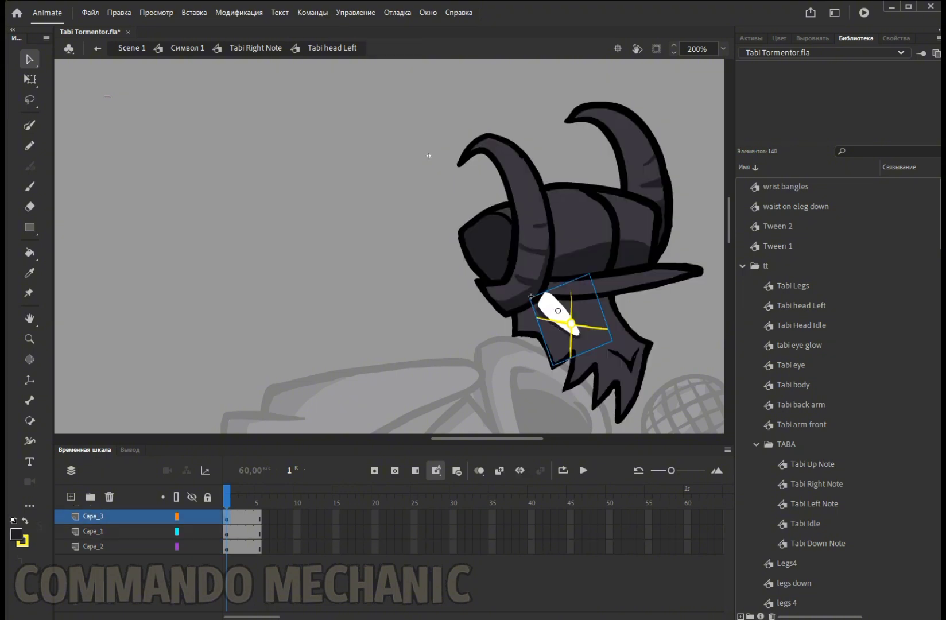
scroll(389, 247, down, 5)
double_click(344, 345)
key(k)
scroll(391, 247, down, 5)
key(v)
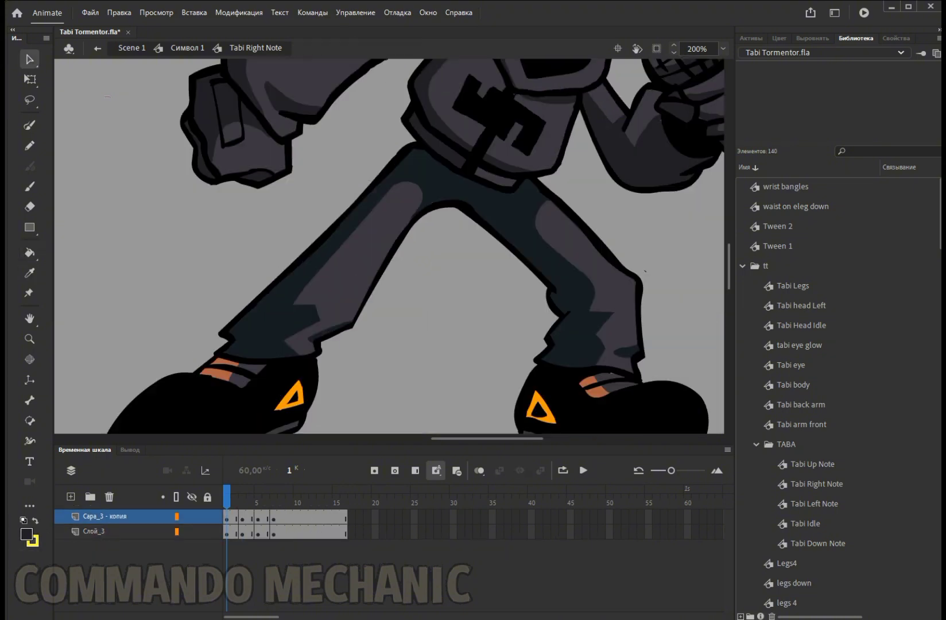
Step: In legs 4, fill the trouser shadows, shoe triangles and orange patches with darker grey, and go to the Tabi Up Note pose in Символ 1
double_click(368, 189)
key(k)
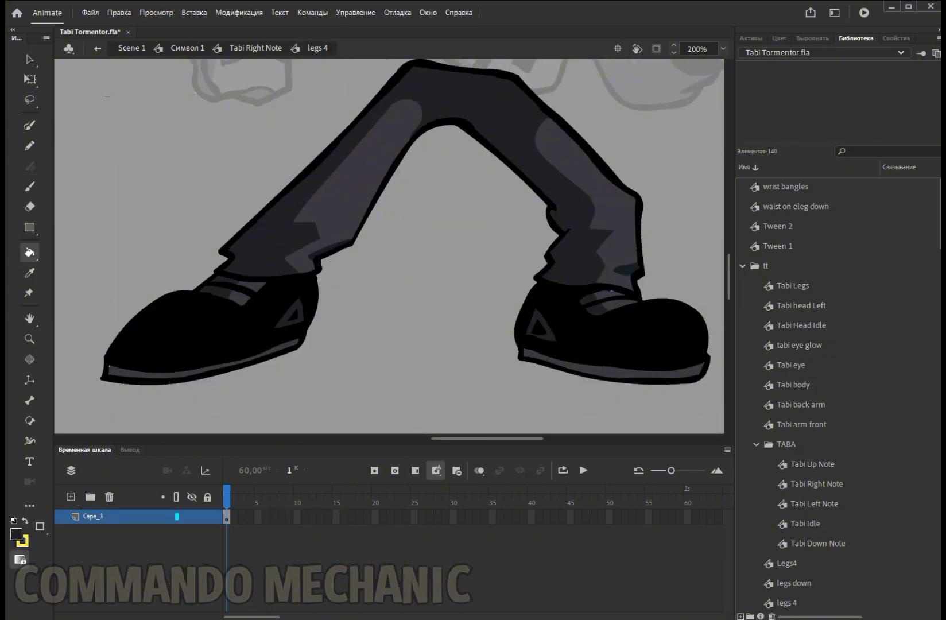
key(ctrl+2)
key(v)
double_click(235, 146)
key(Return)
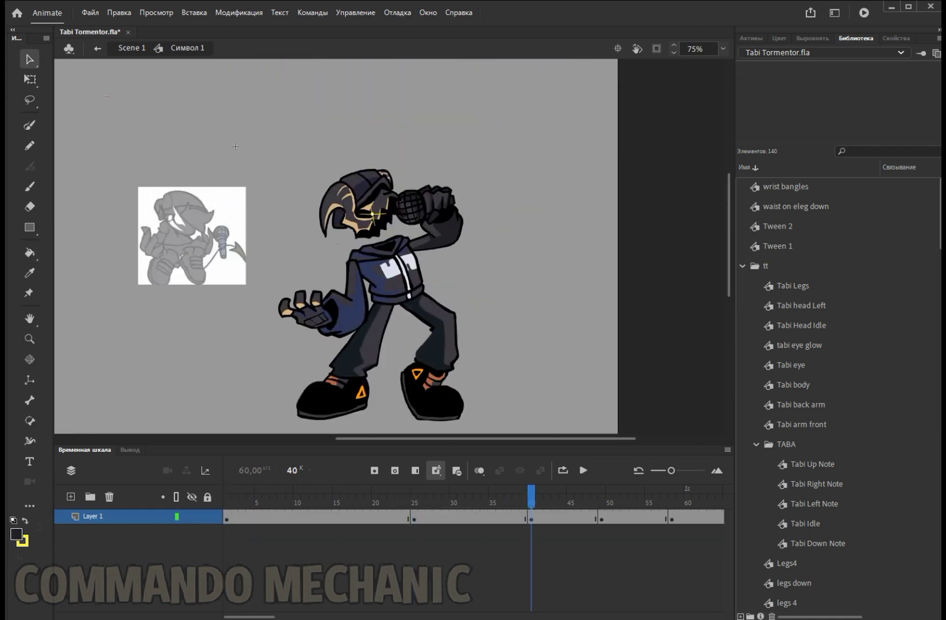
Step: Open Head up in Tabi Up Note and fill the beige and blue areas of the horns, hood and mask with dark greys
double_click(345, 198)
click(723, 48)
click(747, 133)
key(k)
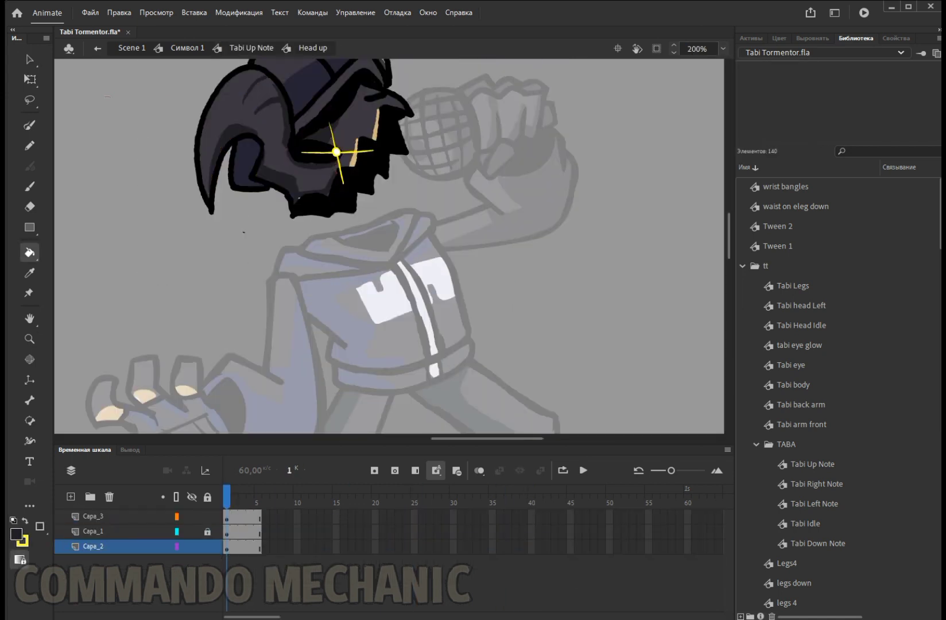
scroll(178, 206, up, 3)
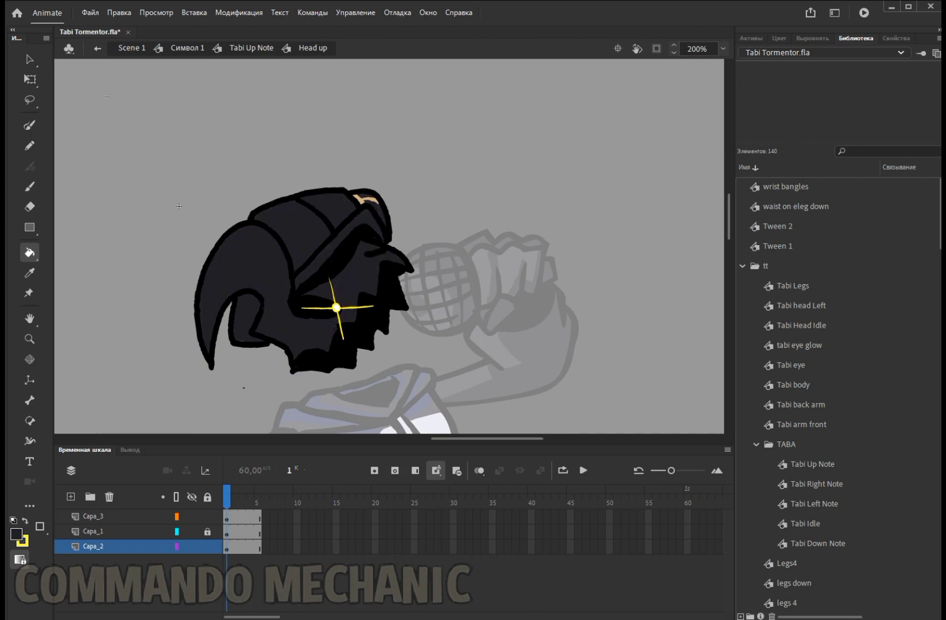
Step: Recolour Tabi Up Note's hoodie and front arm with dark greys and a black logo, and open Leg damn
key(v)
double_click(367, 414)
scroll(389, 247, down, 4)
key(k)
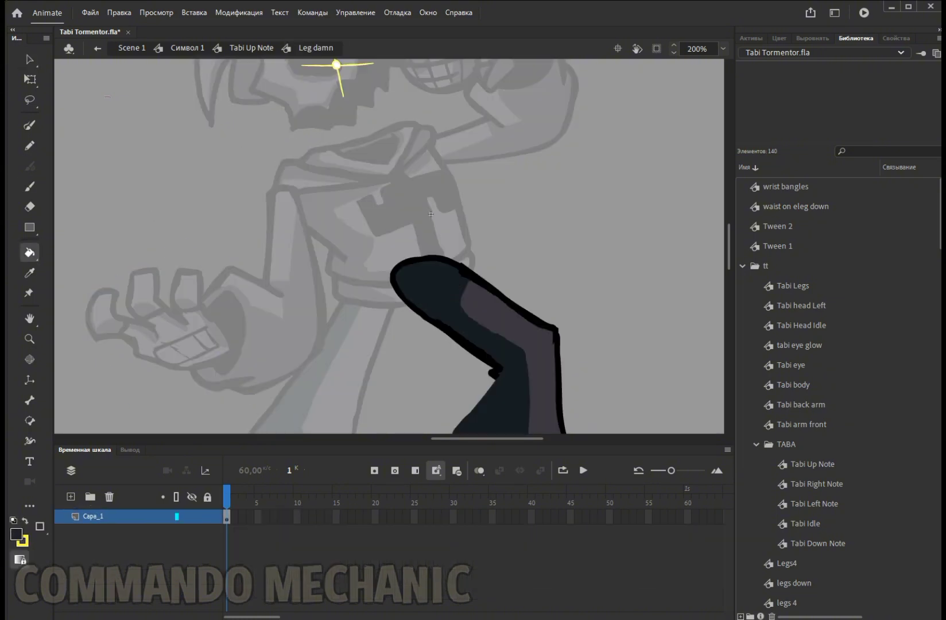
Step: Fill the blue trouser shadows and orange shoe patches of Leg damn and leg1 with darker grey
key(v)
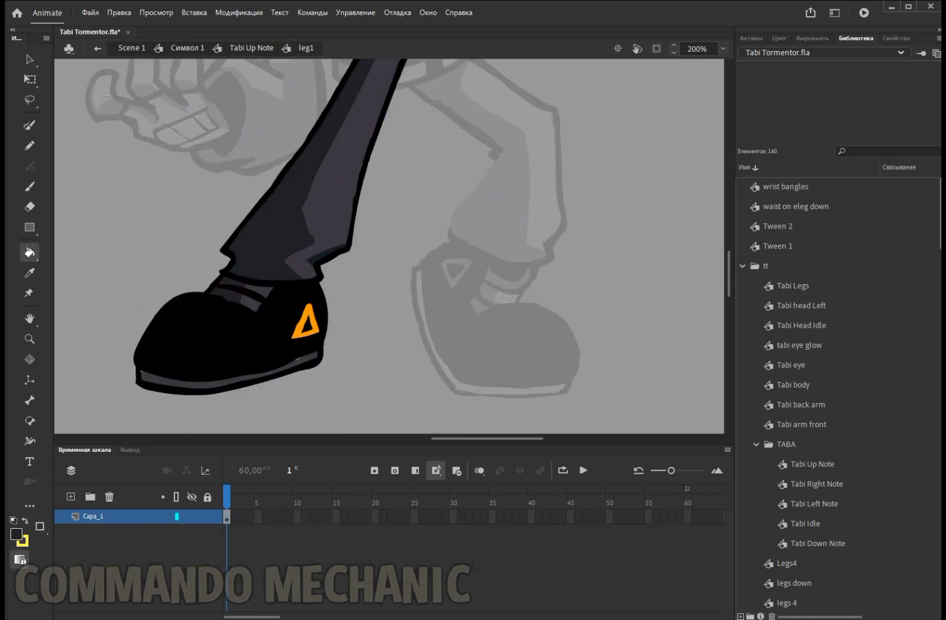
key(ctrl+minus)
key(ctrl+minus)
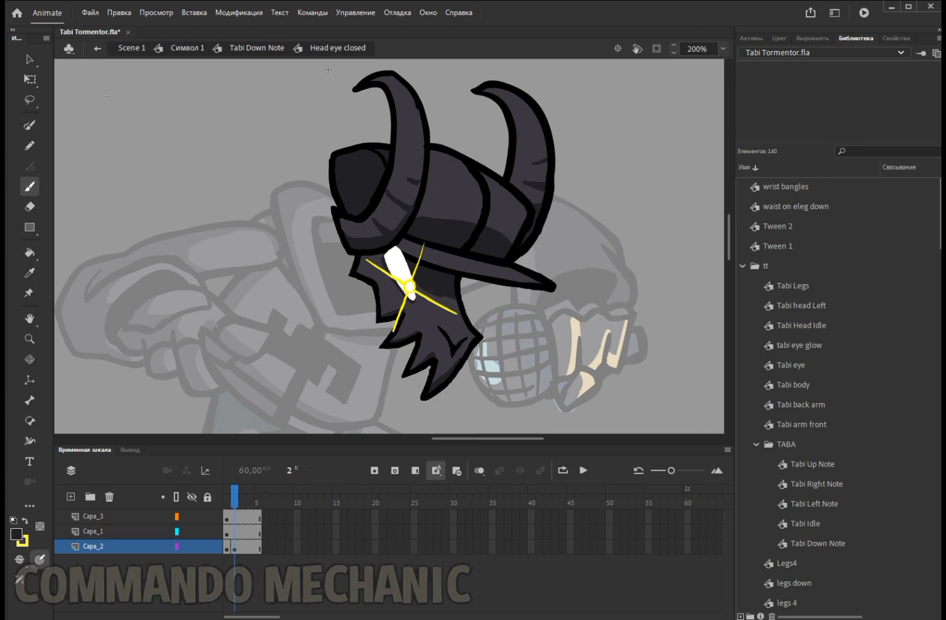
Step: In Tabi Down Note's hand, fill the beige knuckles and blue microphone highlights with dark greys and return to the pose
key(k)
double_click(466, 292)
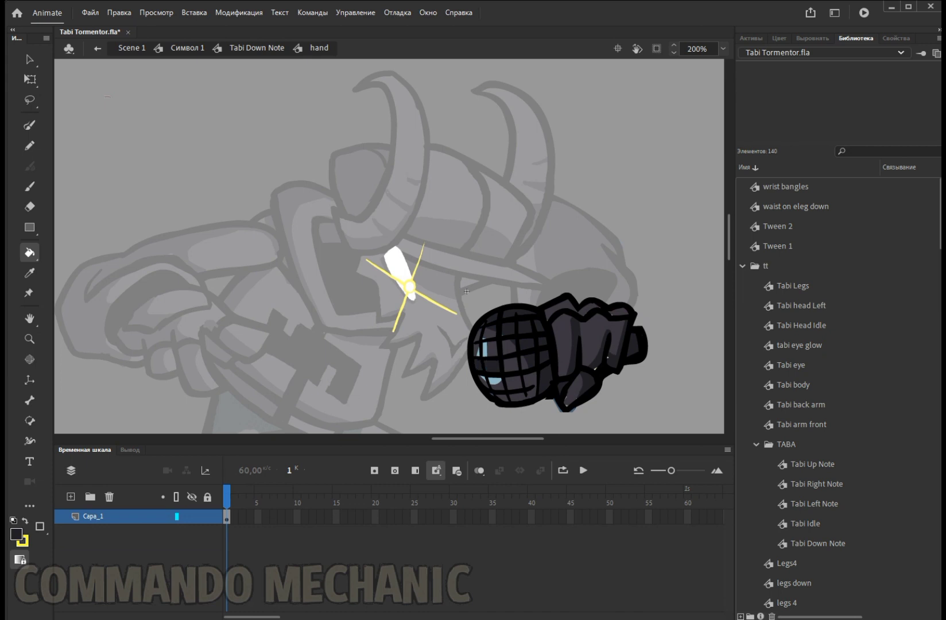
key(b)
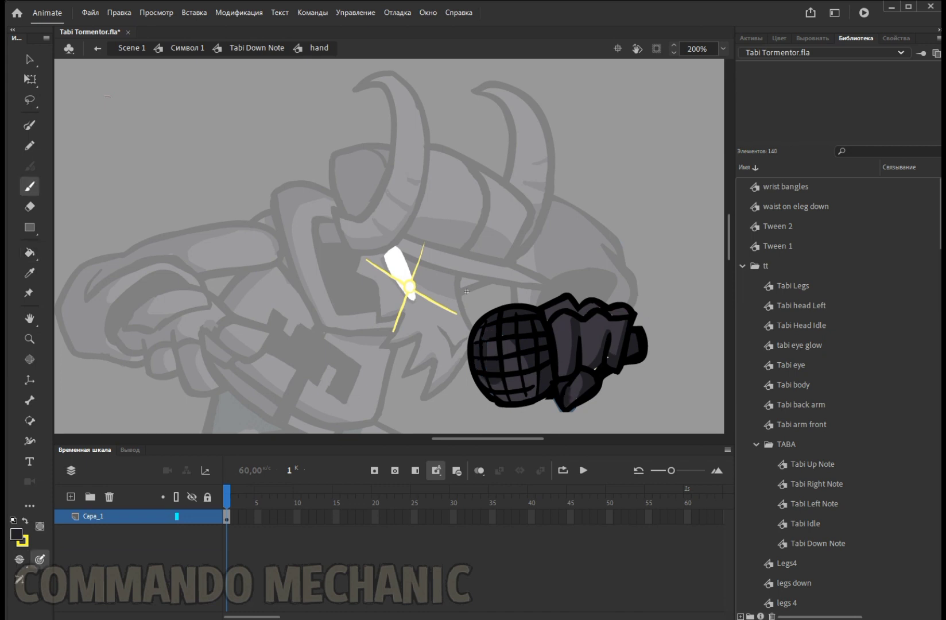
key(v)
key(ctrl+1)
double_click(238, 232)
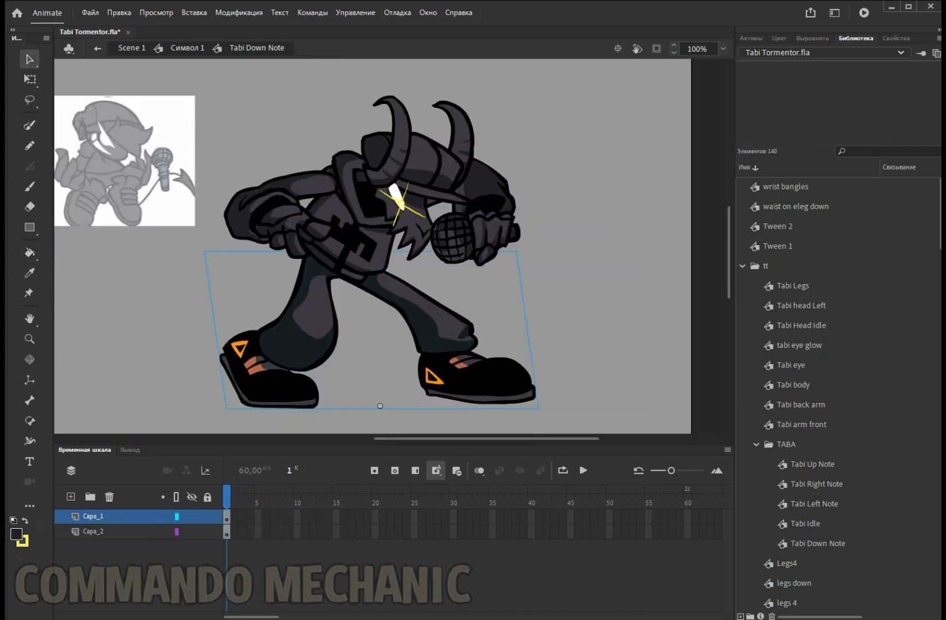
Step: Open legs down, fill the trouser shadows, shoe triangles and orange patches with darker grey, and return to Tabi Down Note
double_click(310, 321)
key(k)
click(250, 362)
click(239, 348)
click(257, 369)
click(435, 376)
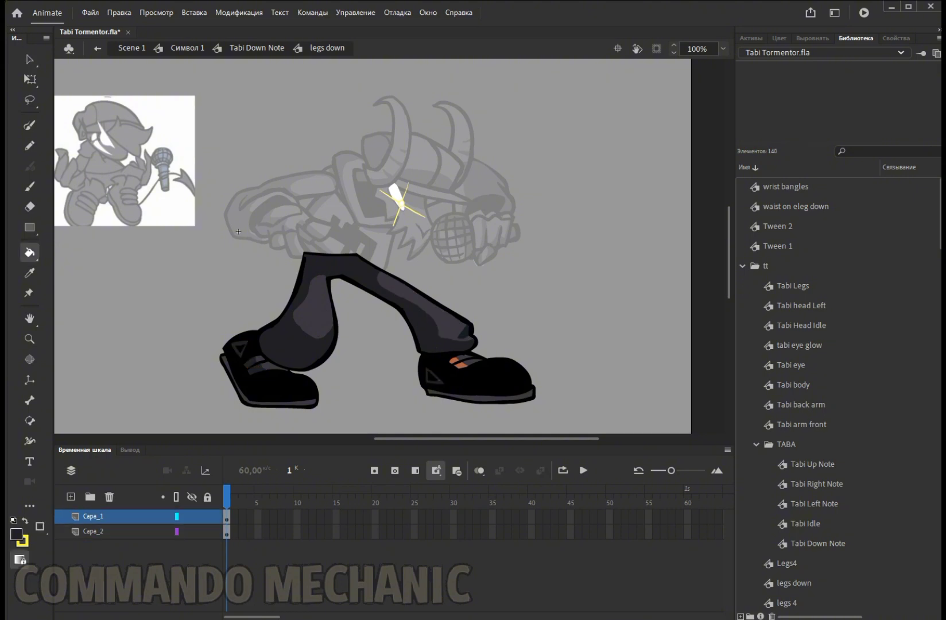
click(462, 362)
key(v)
double_click(239, 232)
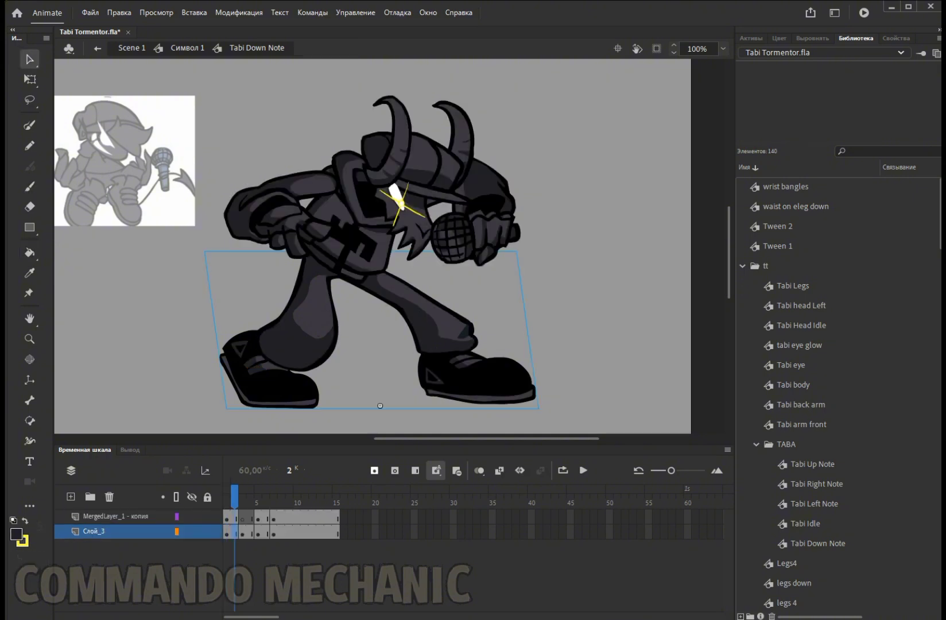
Step: Play Tabi Down Note, return to Символ 1 and open Legs4 in the Tabi Left Note pose
double_click(238, 231)
key(Return)
double_click(238, 231)
double_click(239, 231)
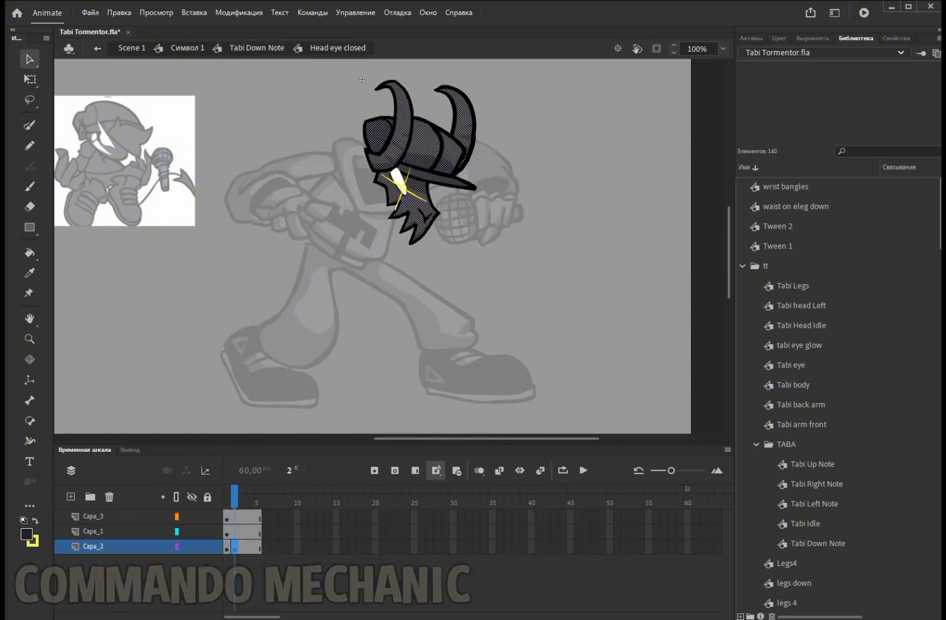
click(187, 48)
key(Return)
double_click(198, 233)
double_click(198, 233)
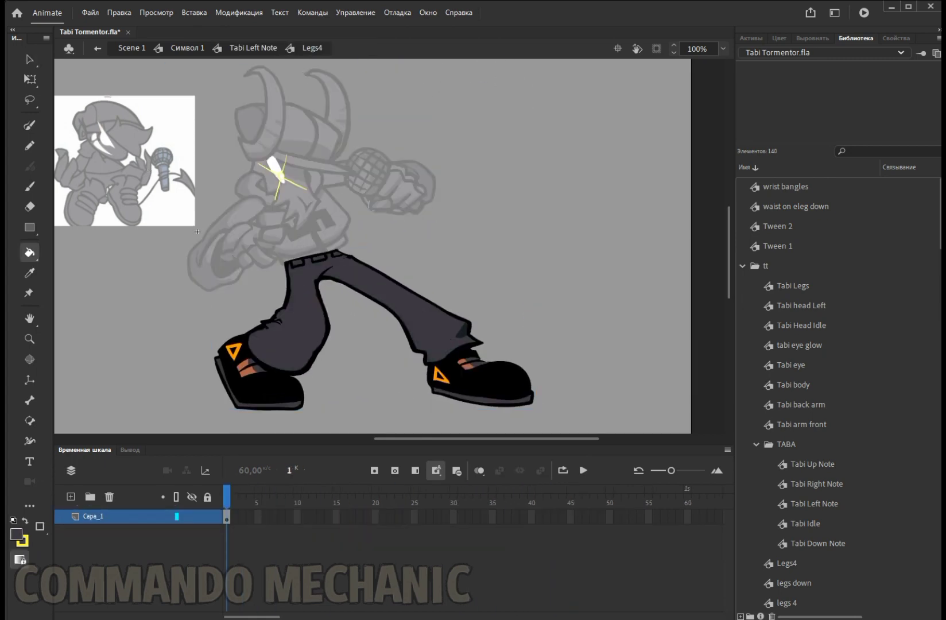
Step: In Legs4, fill the trouser shadows, both shoe triangles and the orange patches with darker grey
double_click(198, 232)
double_click(198, 232)
double_click(198, 232)
double_click(198, 232)
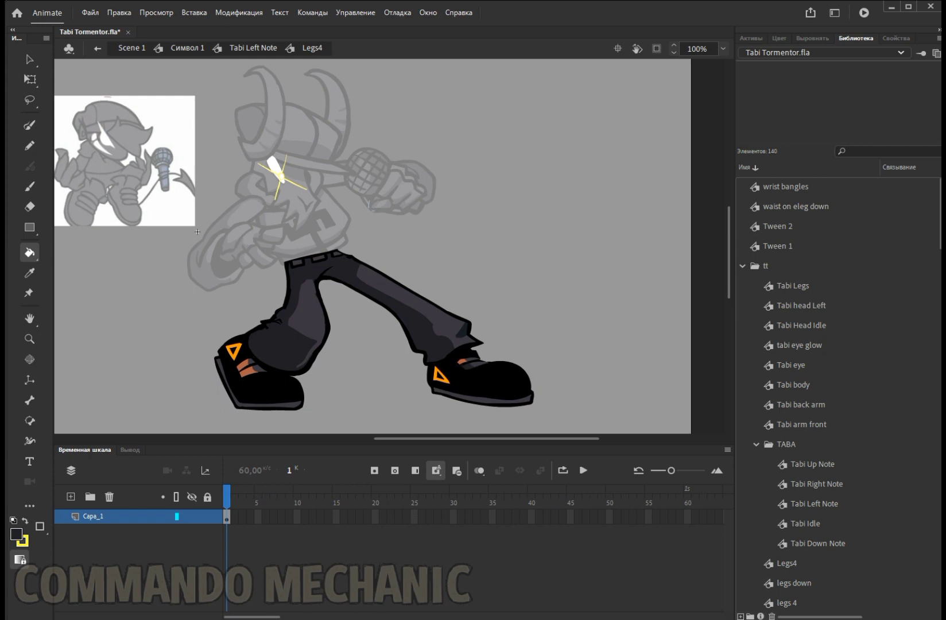
double_click(197, 231)
Step: Open tabi eye glow through Head eye closed and Tabi eye in Tabi Left Note
double_click(275, 169)
double_click(275, 169)
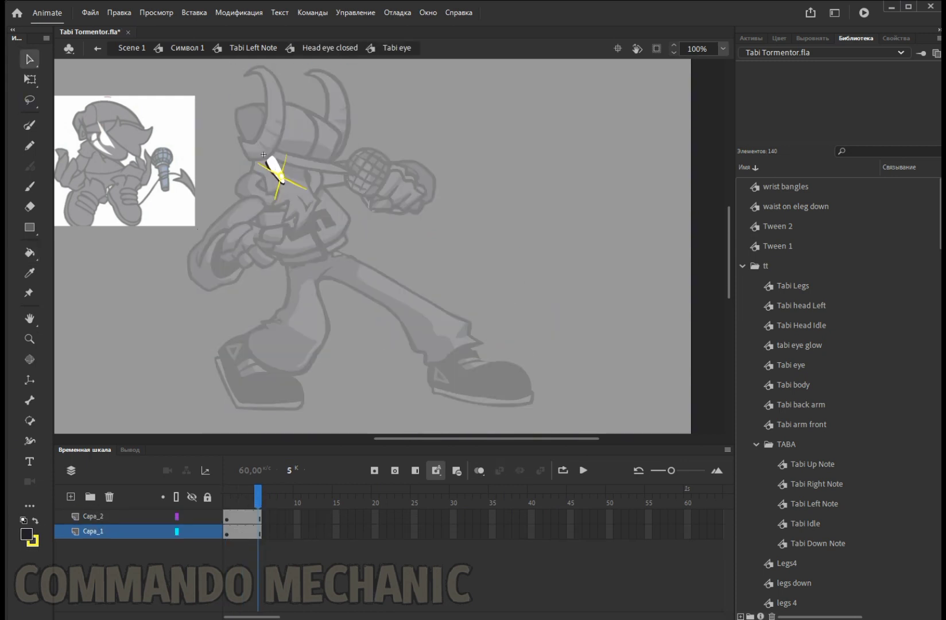
key(ctrl+=)
scroll(390, 246, right, 5)
scroll(402, 296, up, 5)
double_click(403, 296)
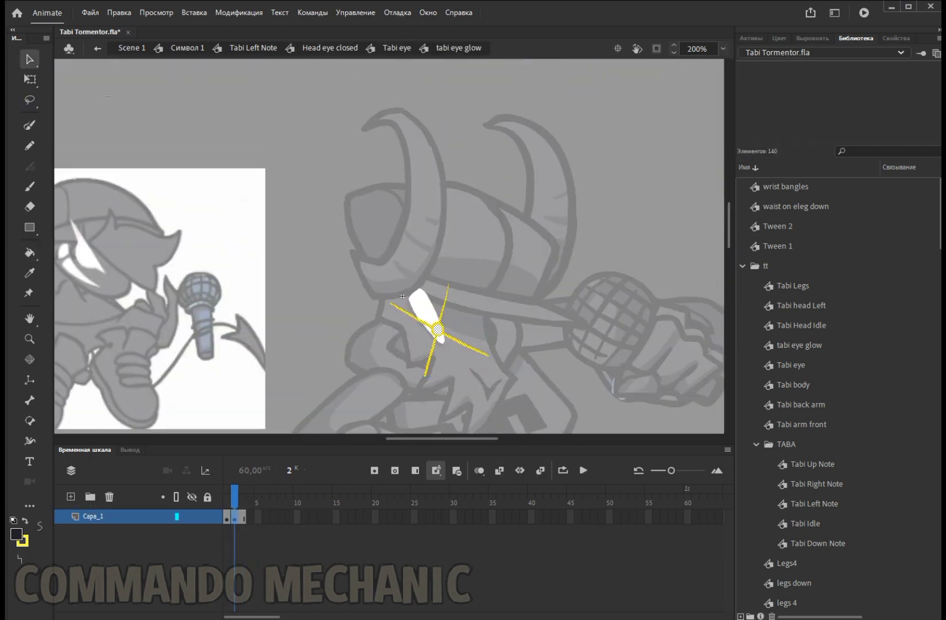
key(k)
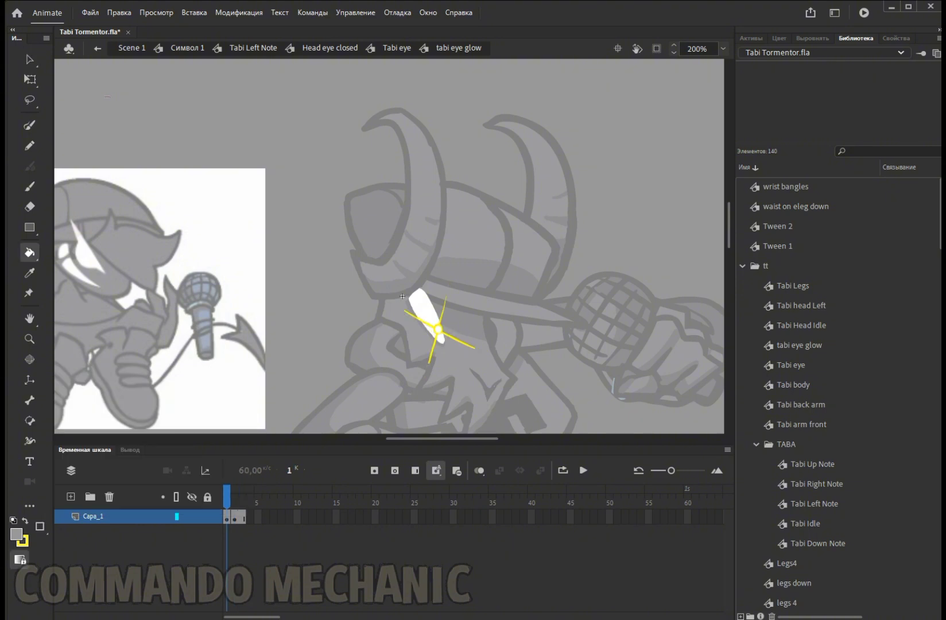
Step: Duplicate the Capa_1 layer of tabi eye glow and select the lower layer's glow for Free Transform
right_click(121, 516)
click(172, 304)
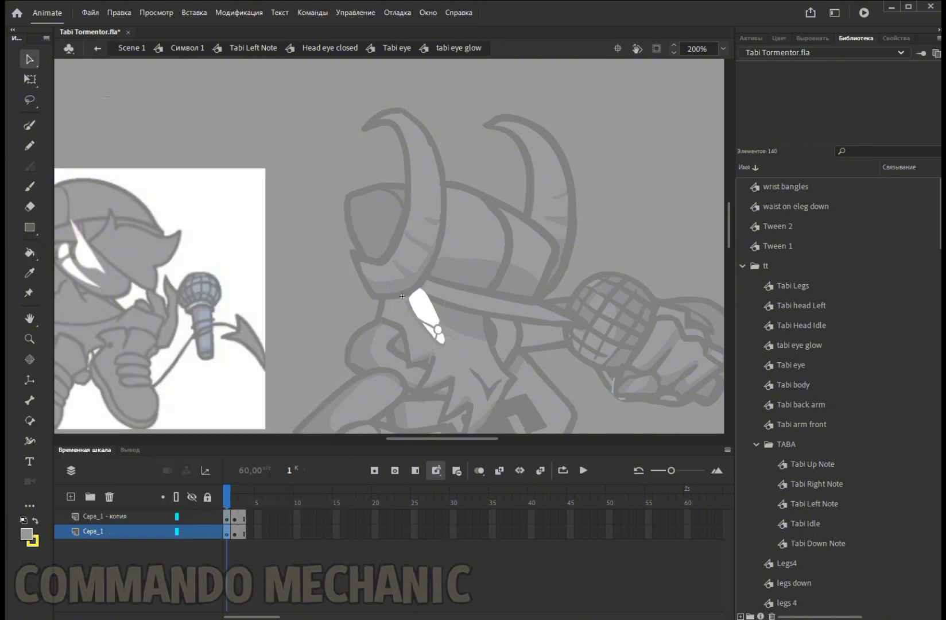
right_click(442, 291)
right_click(455, 337)
key(Escape)
key(q)
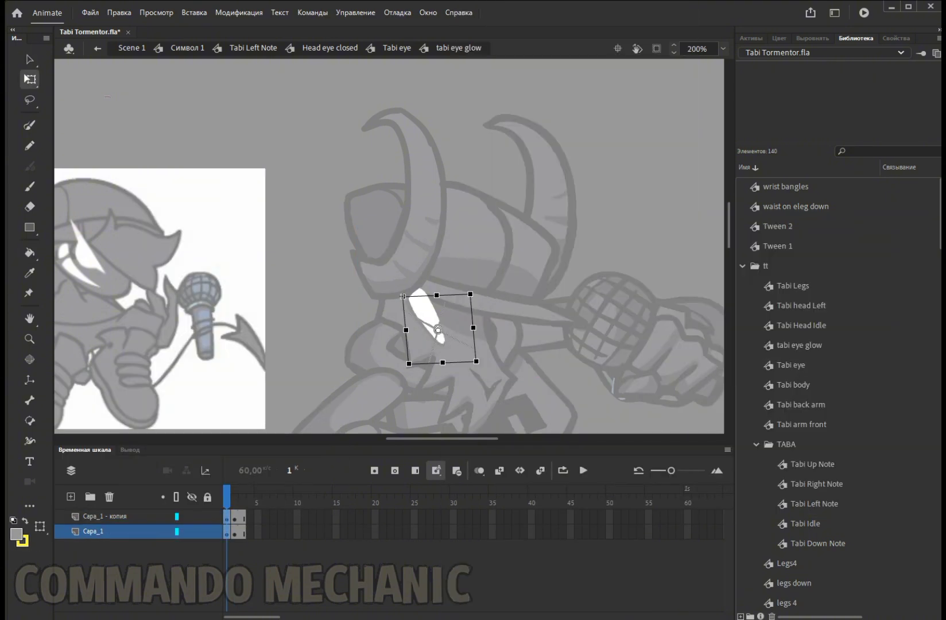
Step: Recolour the glow on the Capa_1 layer white and enlarge its rays around the eye
click(27, 534)
click(45, 422)
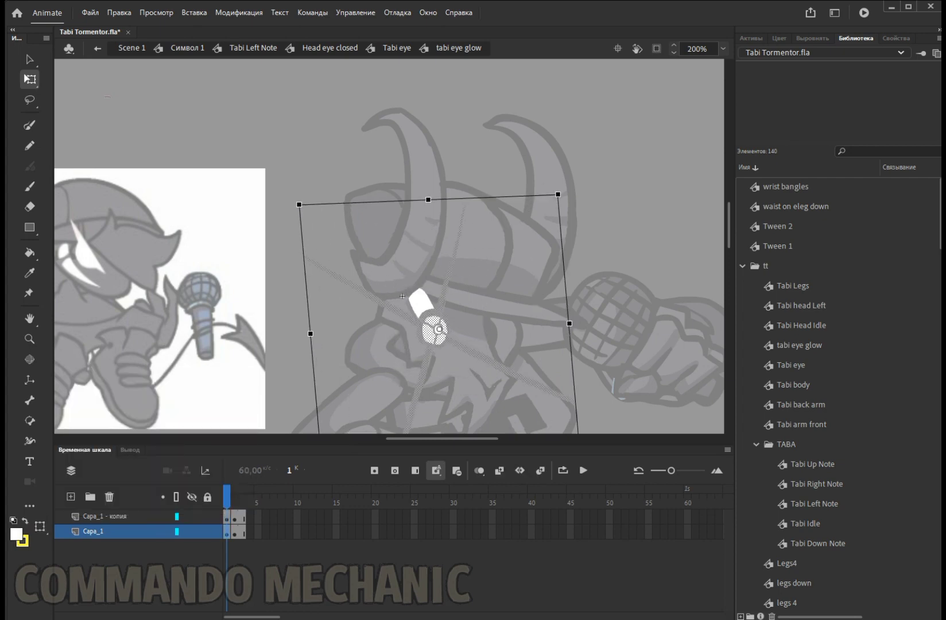
key(k)
key(v)
right_click(457, 347)
key(Escape)
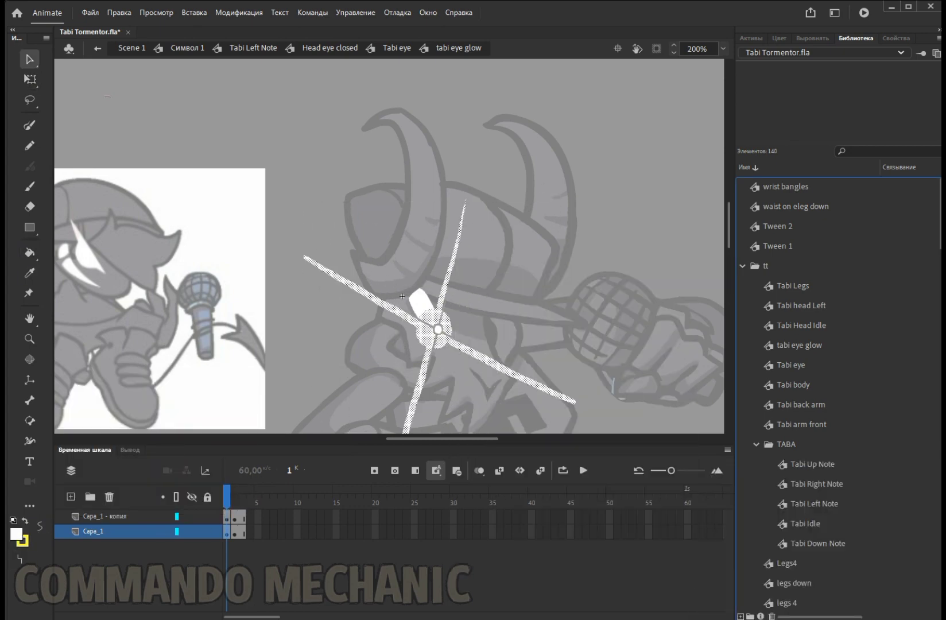
key(q)
drag(296, 205, 371, 269)
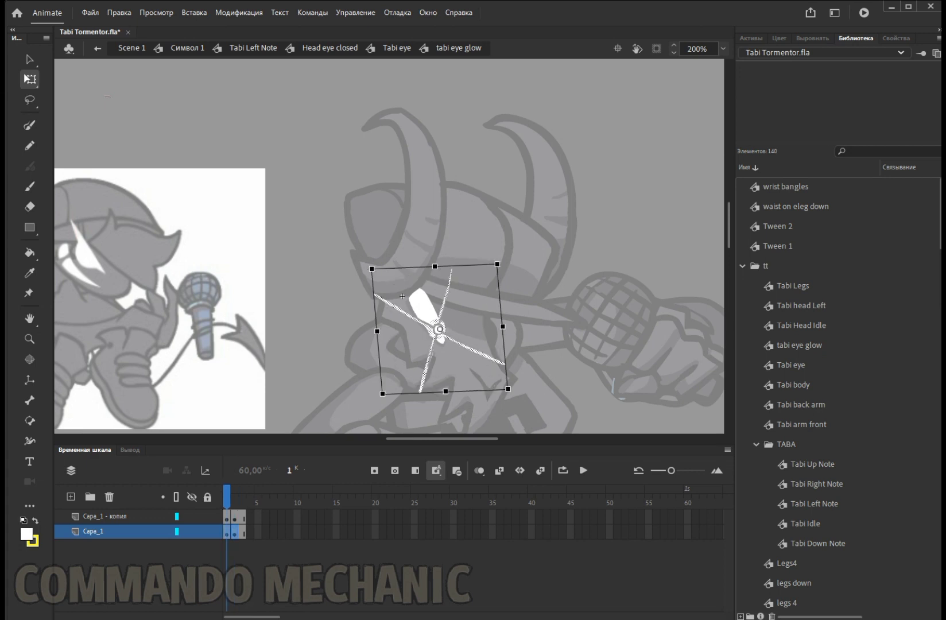
Step: Return to Символ 1 to check the white glow on the pose and reopen tabi eye glow
double_click(382, 174)
double_click(382, 175)
key(ctrl+2)
double_click(382, 175)
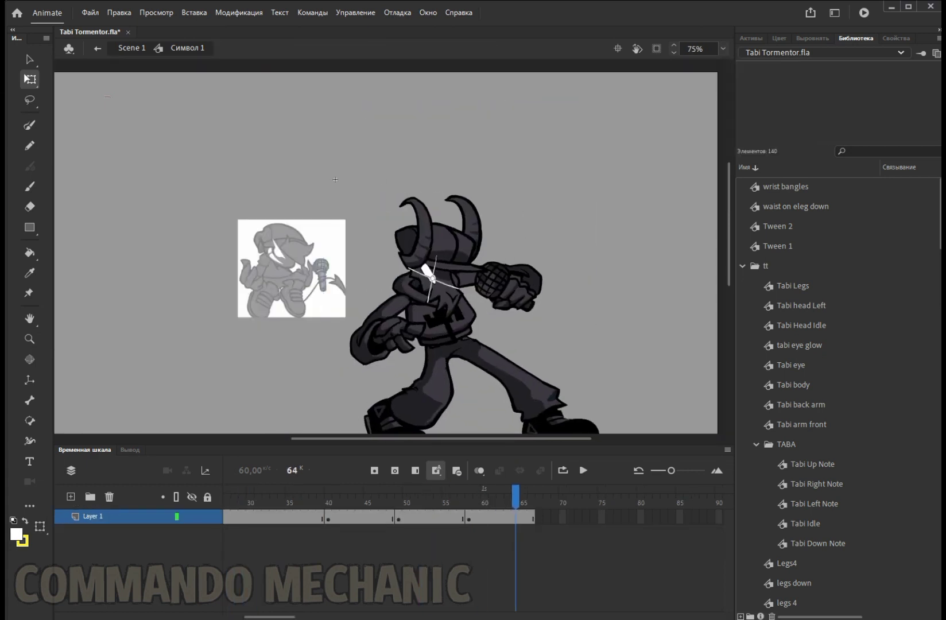
double_click(396, 267)
double_click(397, 268)
double_click(396, 268)
double_click(396, 267)
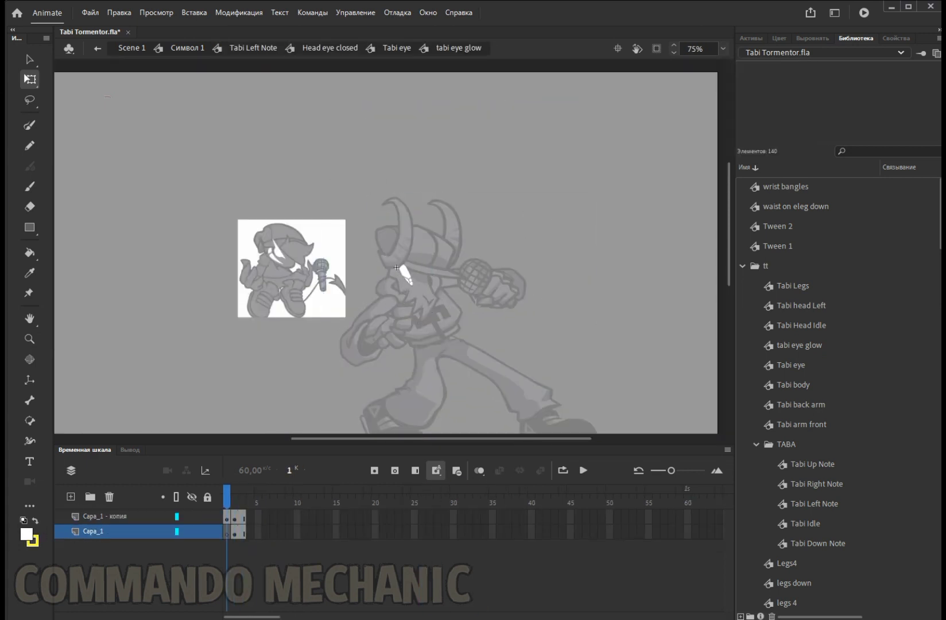
Step: Check the glow on the second frame of tabi eye glow, return to Символ 1 and play the animation
key(ctrl+1)
key(period)
click(397, 272)
double_click(315, 155)
double_click(315, 155)
double_click(315, 155)
double_click(315, 155)
key(Return)
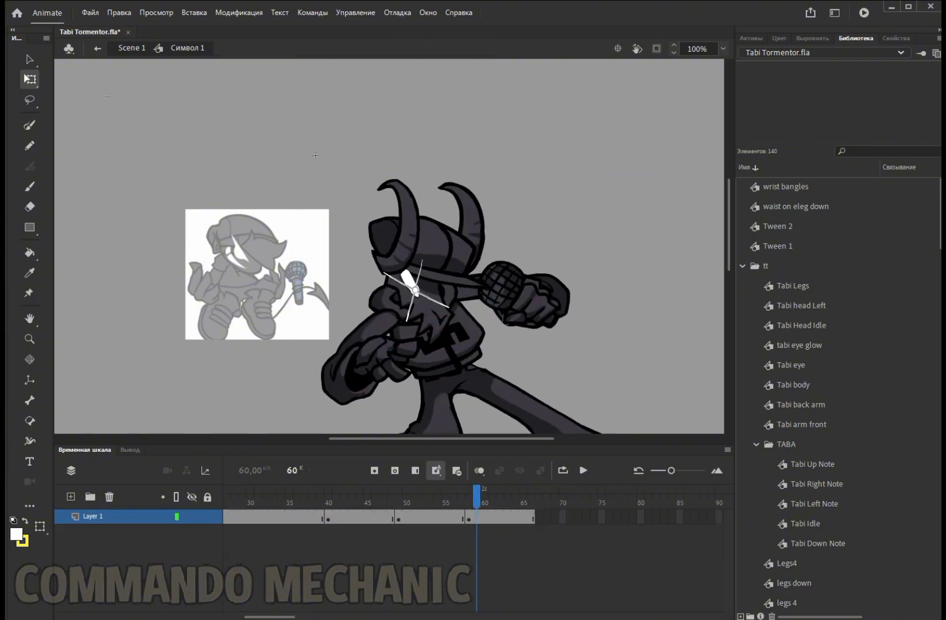
Step: In Tabi Up Note's Head up, add a layer above Capa_2 and paint a white eye beside the glow with the Brush
double_click(505, 247)
double_click(506, 247)
double_click(506, 247)
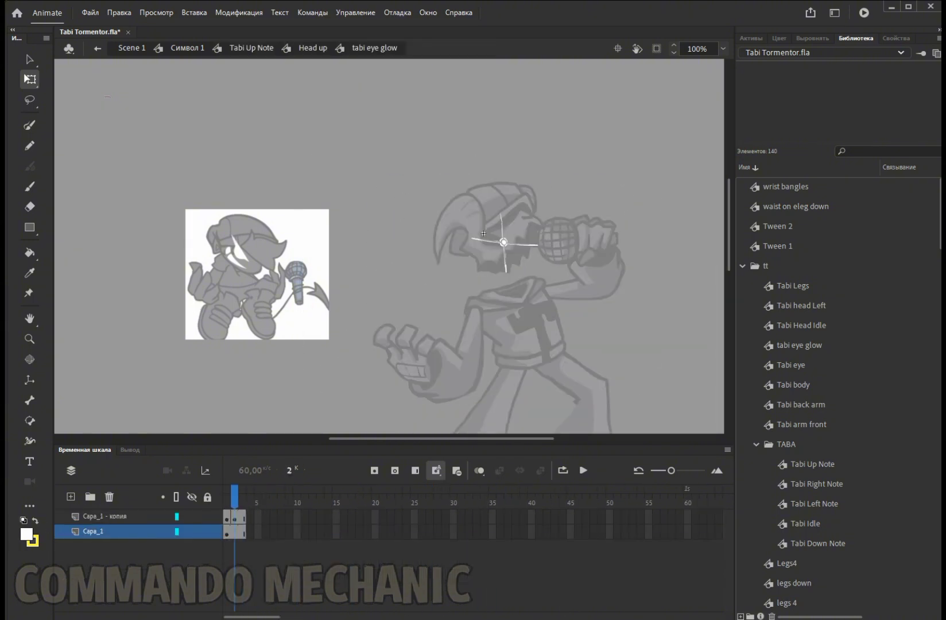
double_click(275, 126)
key(ctrl+equal)
key(Home)
key(b)
key(ctrl+a)
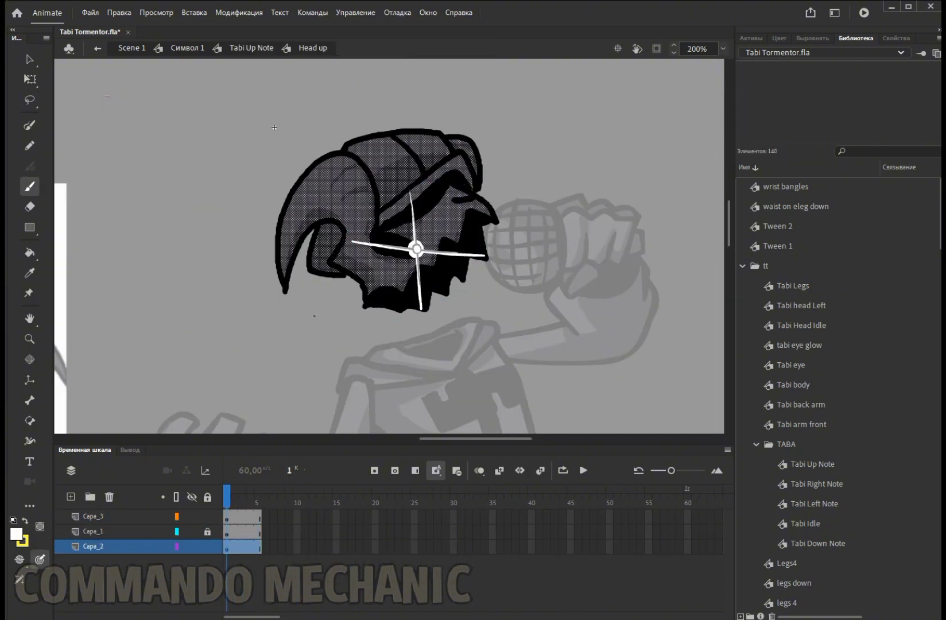
key(ctrl+shift+d)
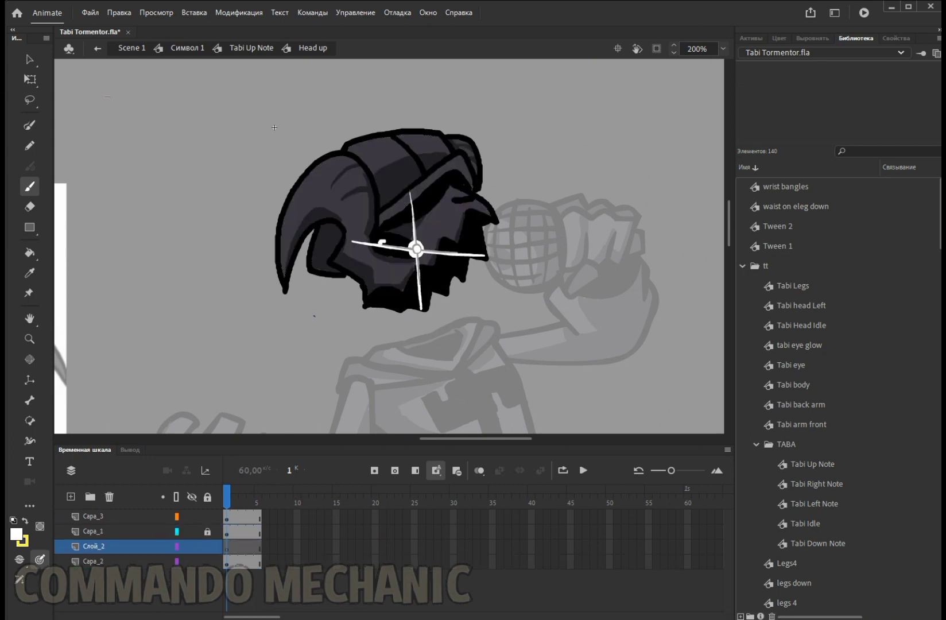
key(v)
double_click(281, 143)
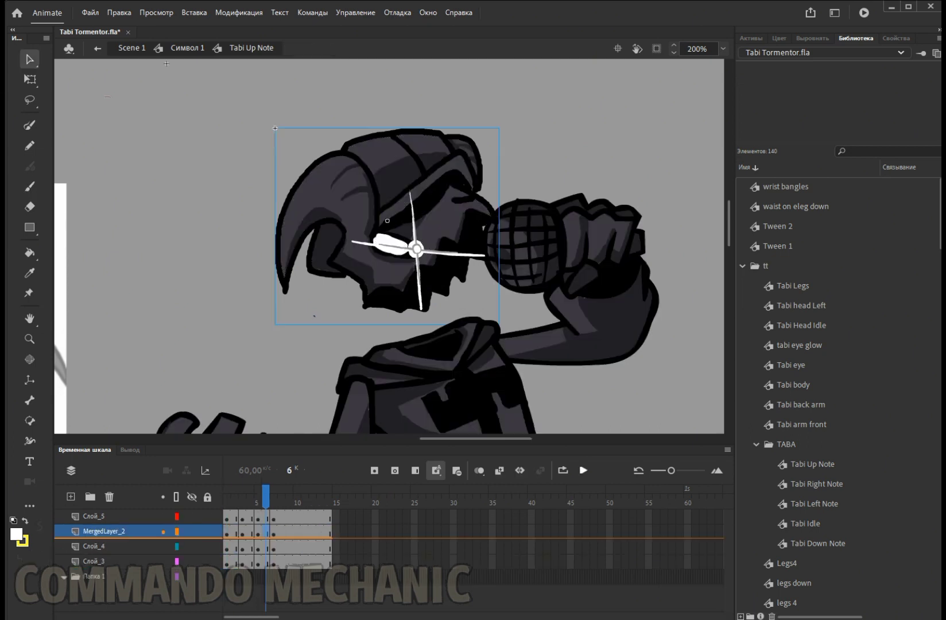
Step: Return to Scene 1 and play the recoloured Tabi animation
double_click(293, 173)
double_click(305, 207)
key(Return)
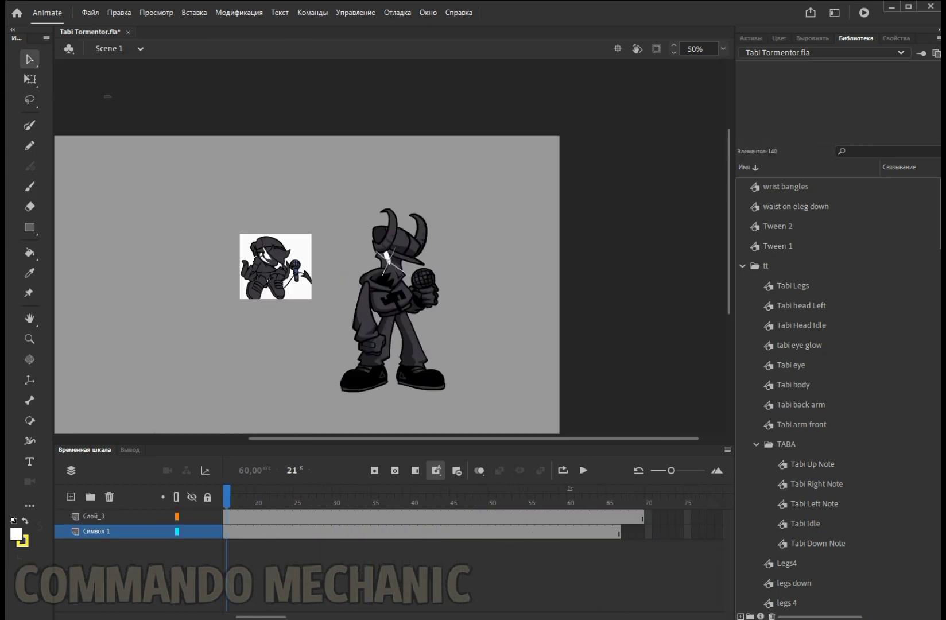